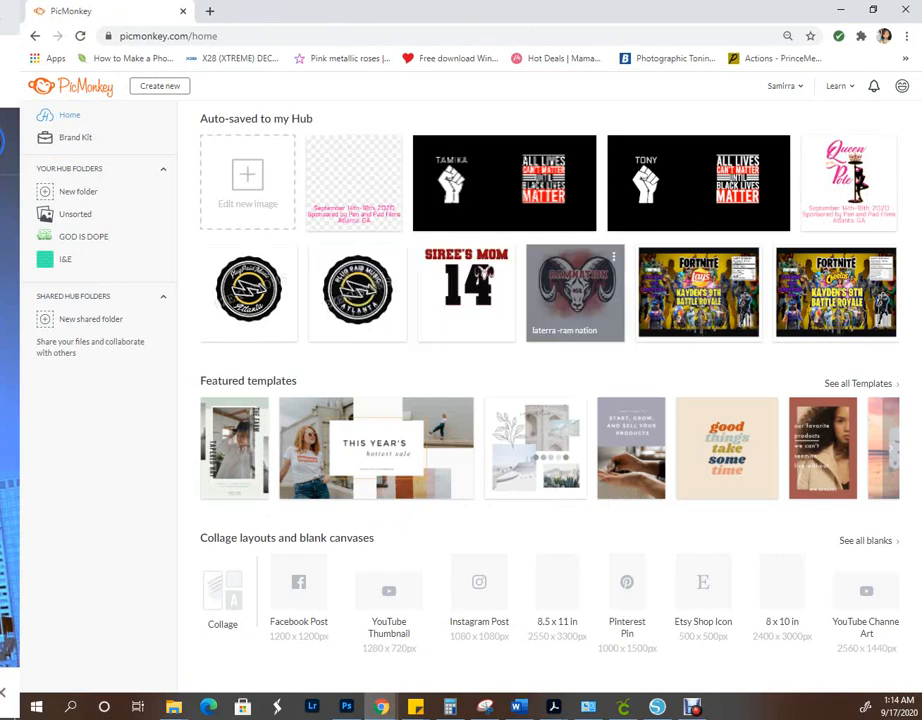
- Create a new custom blank canvas of 3800 x 3800 pixels
click(248, 180)
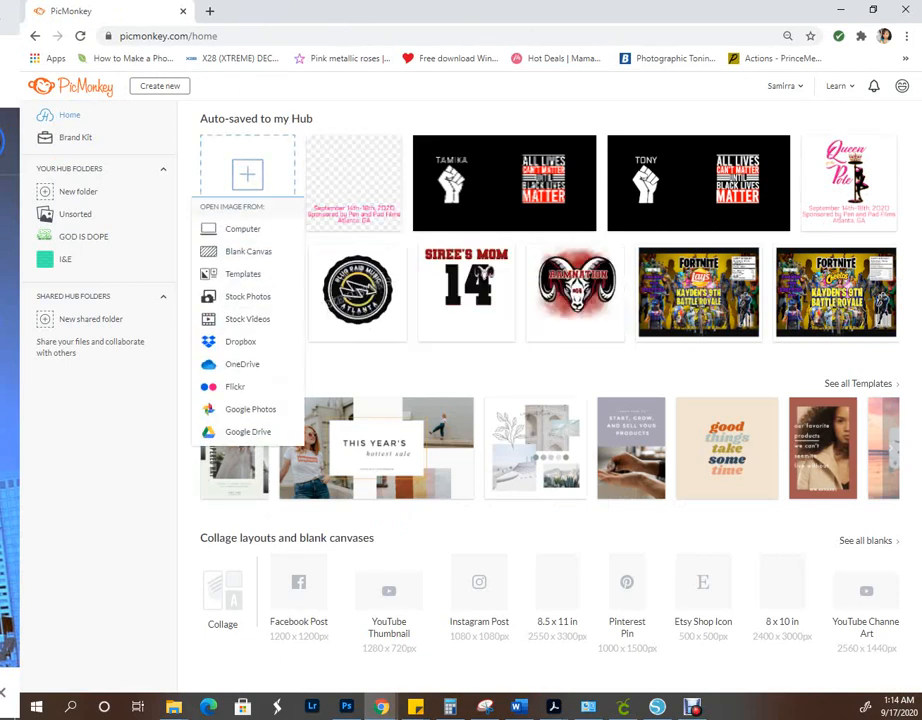
click(243, 229)
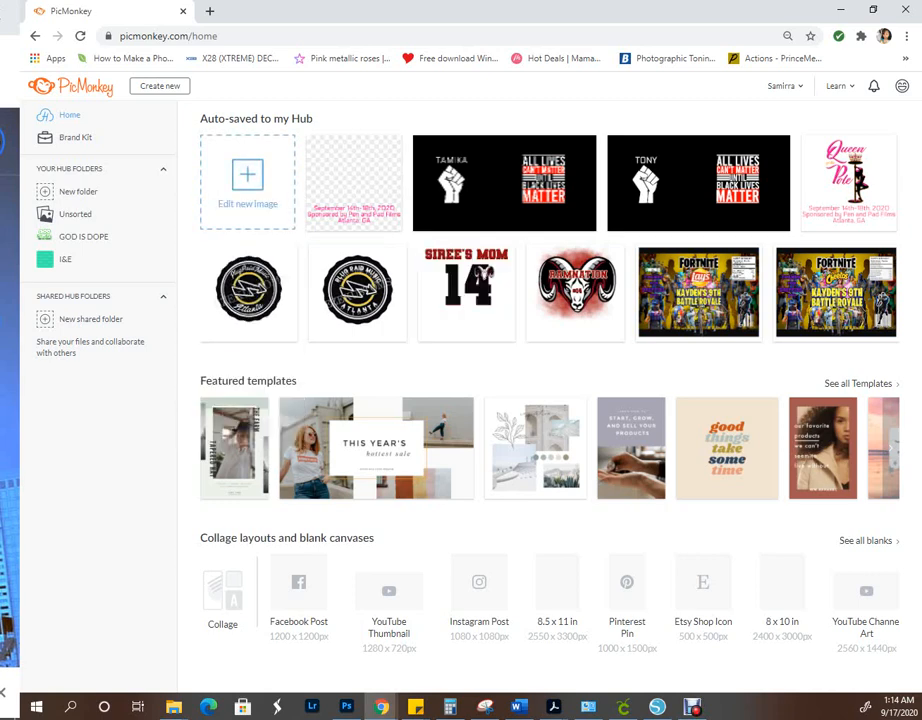
click(248, 180)
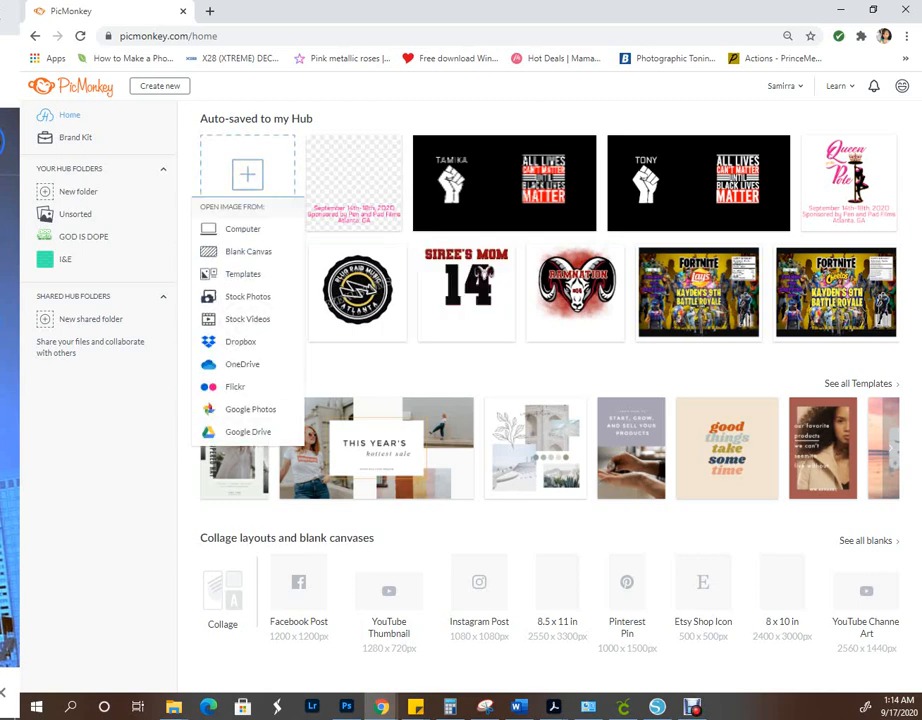
click(240, 364)
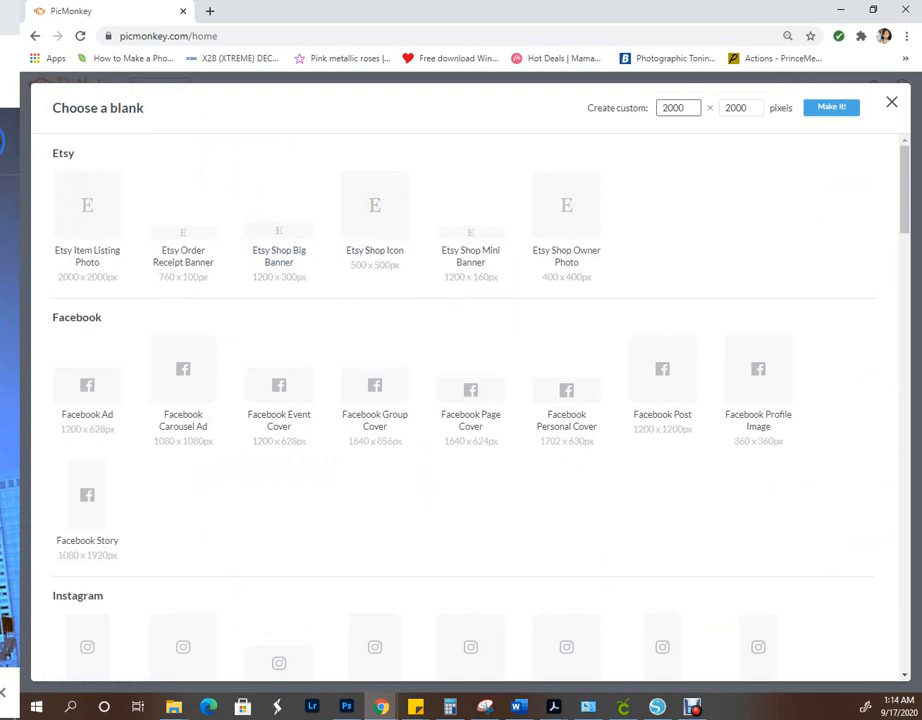
key(ctrl+a)
text(3800)
key(Tab)
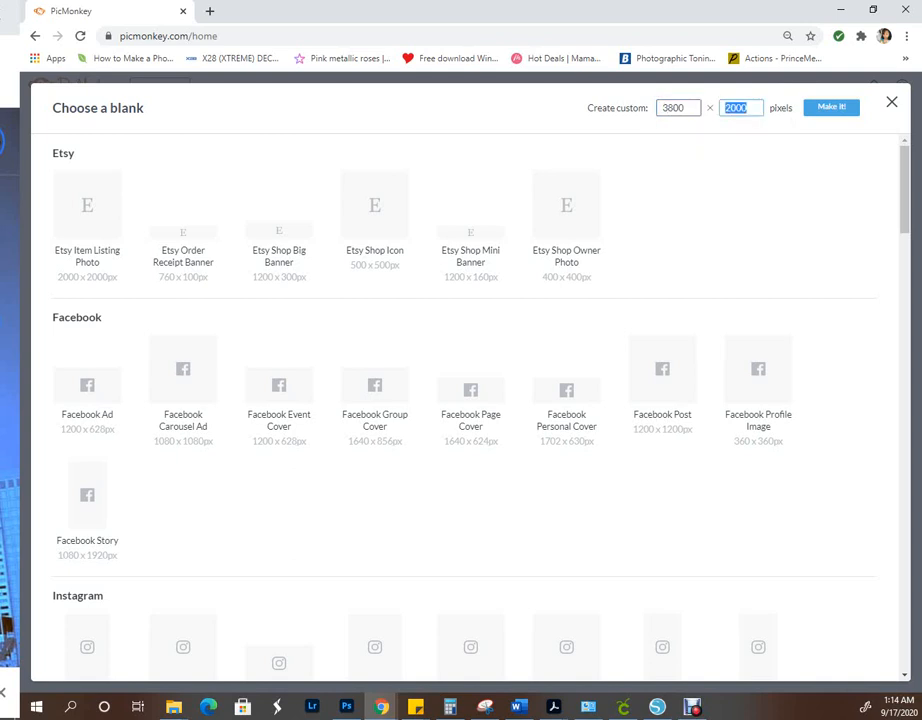
text(3800)
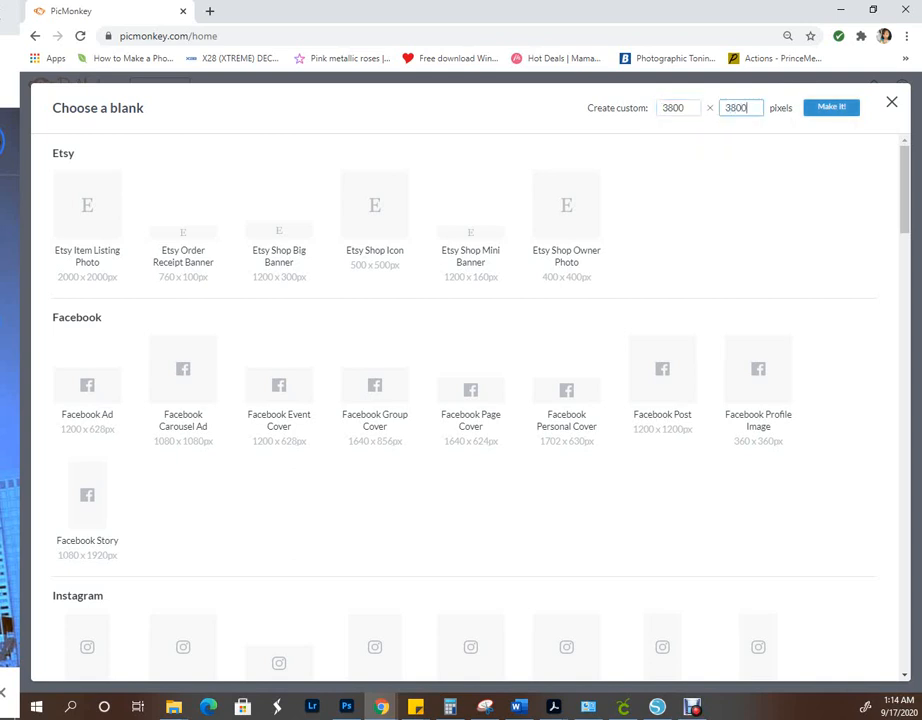
key(Return)
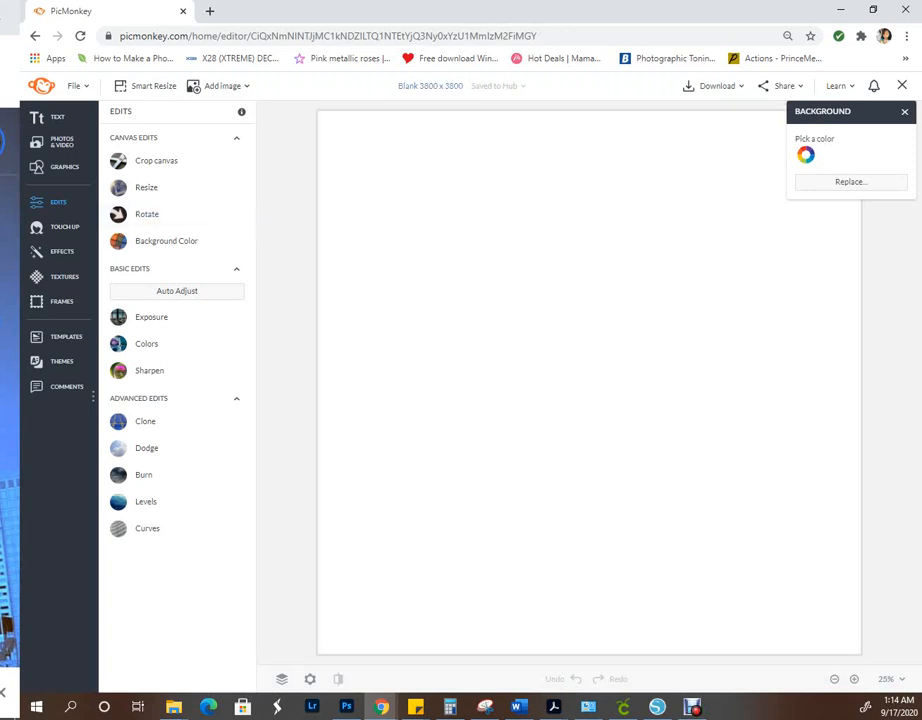
- Rename the design as "sample logo"
click(430, 86)
text(sample logo)
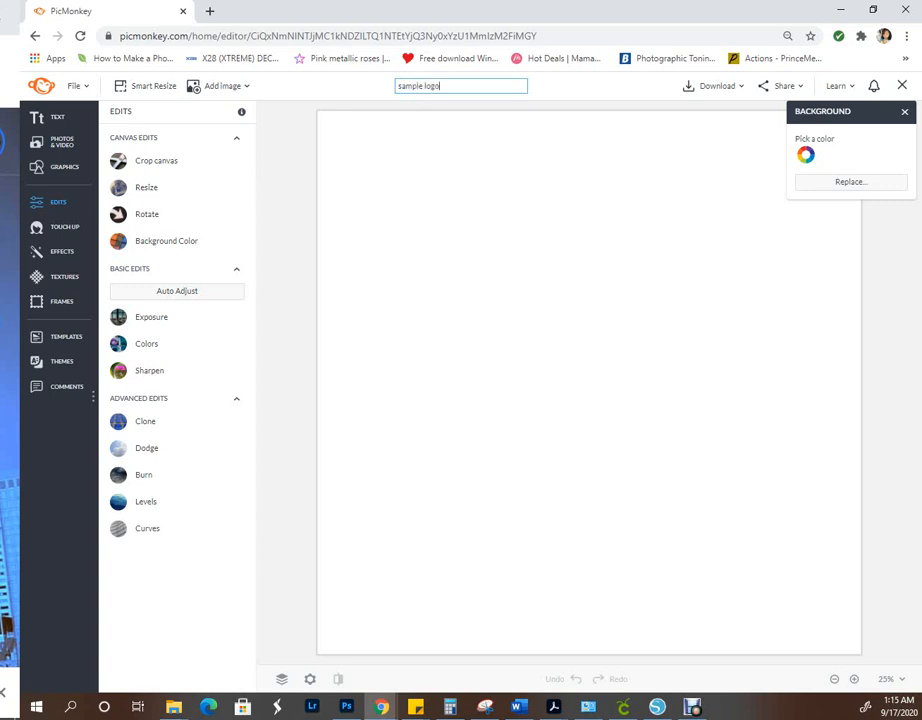
key(Return)
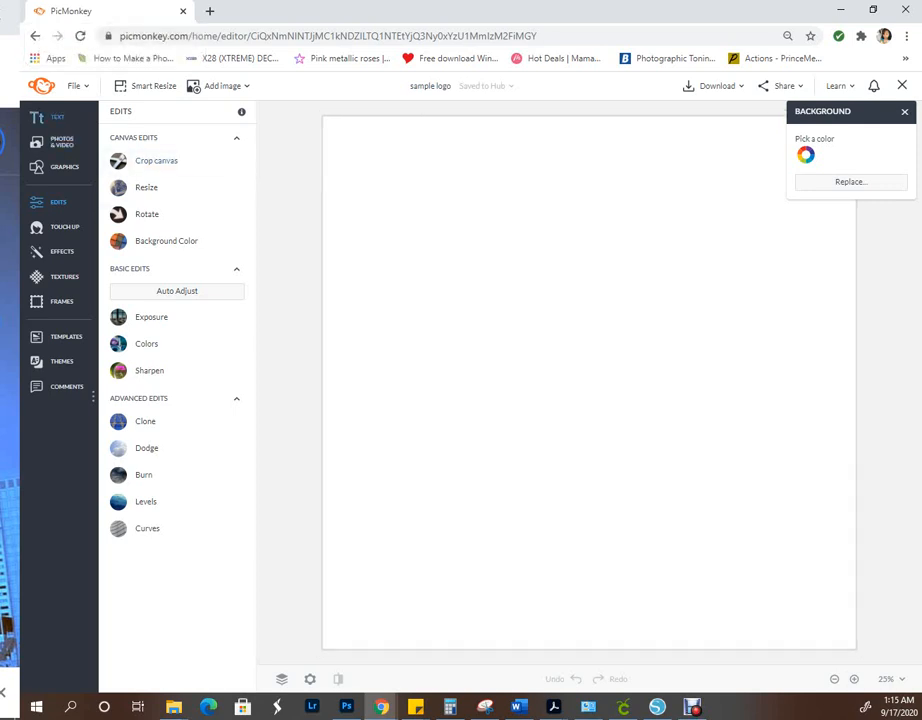
- Add a pink (#F6078E) text box, enlarge its text to size 267 and place it near the canvas's upper edge
click(40, 117)
click(177, 144)
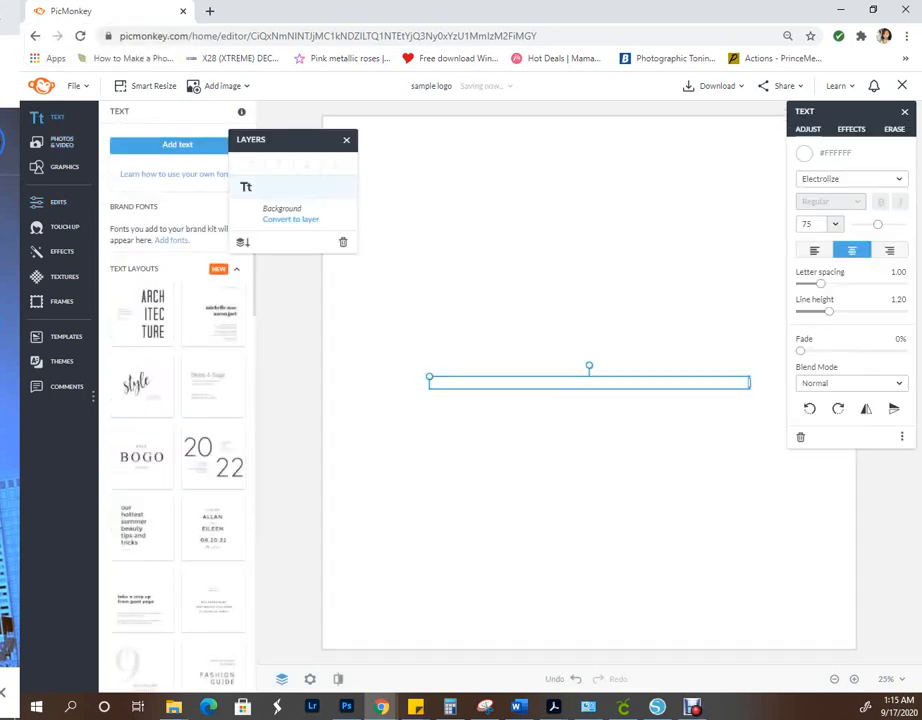
drag(429, 376, 514, 379)
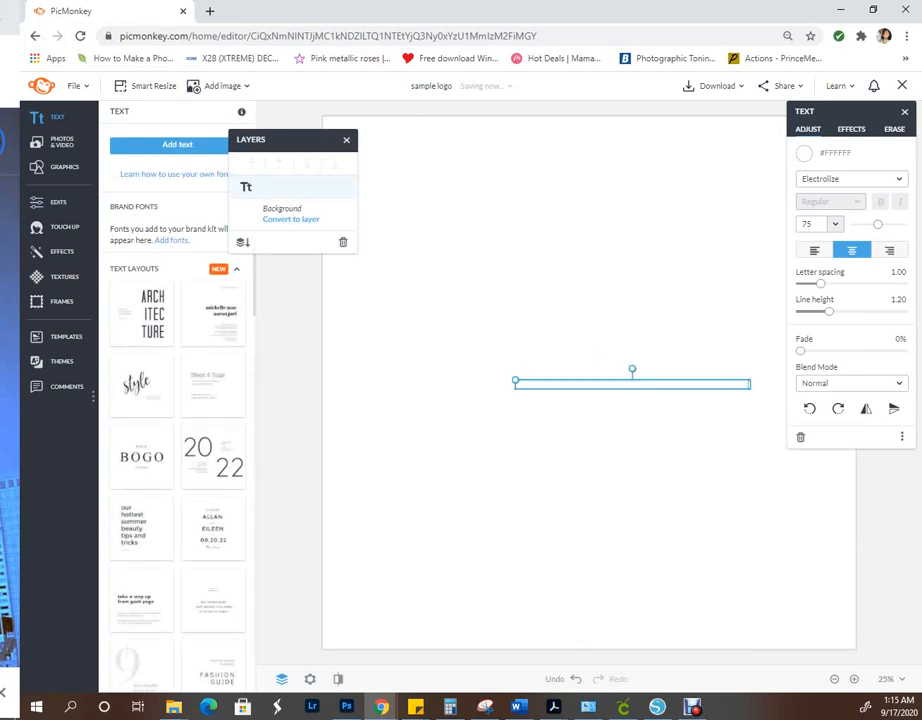
click(510, 330)
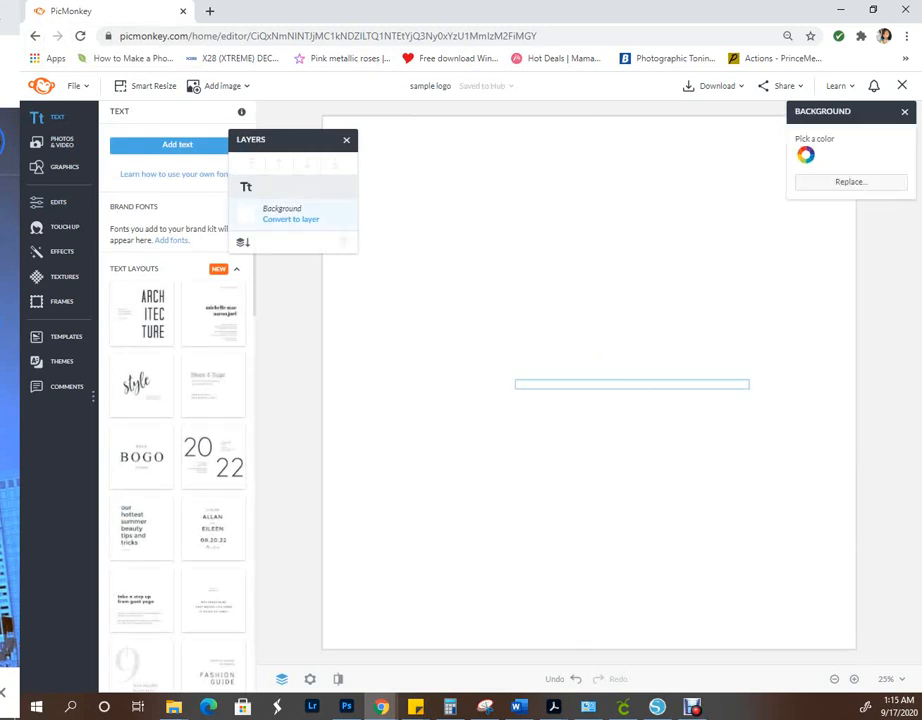
click(632, 384)
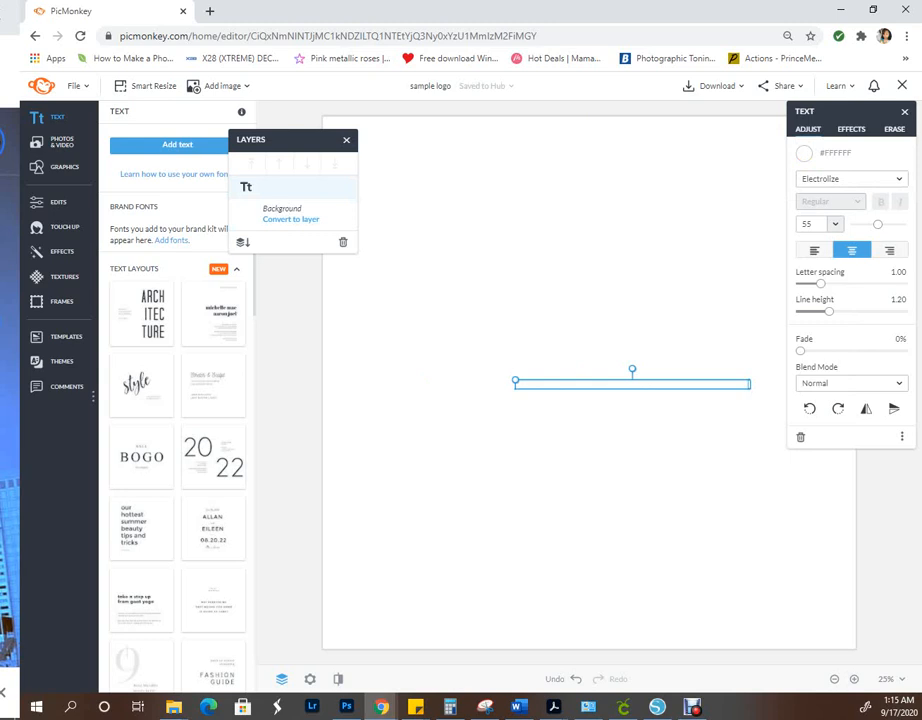
click(804, 153)
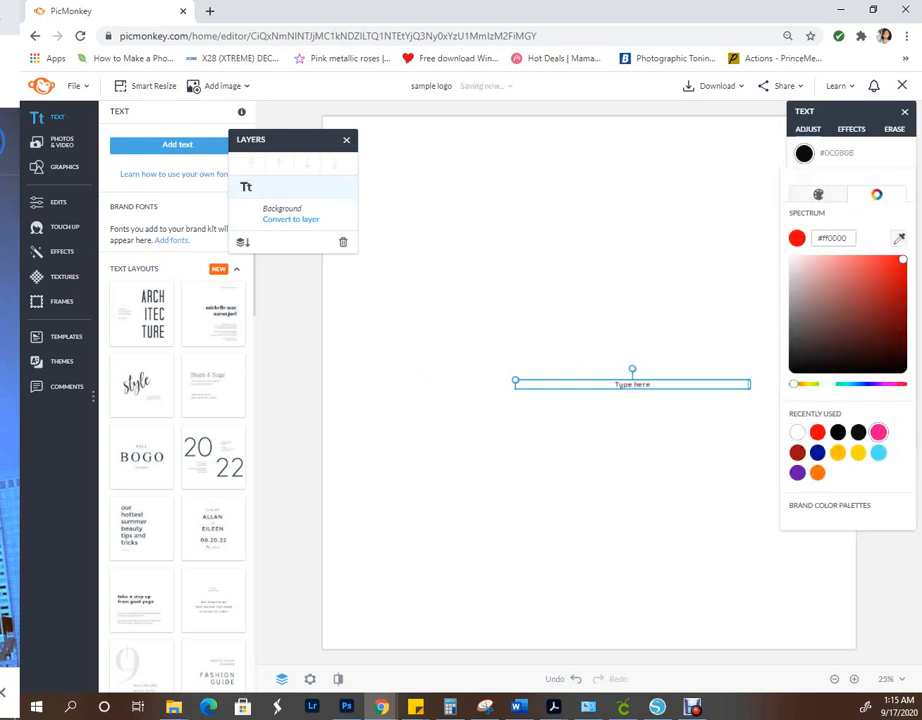
click(878, 432)
drag(515, 380, 413, 416)
drag(581, 394, 565, 207)
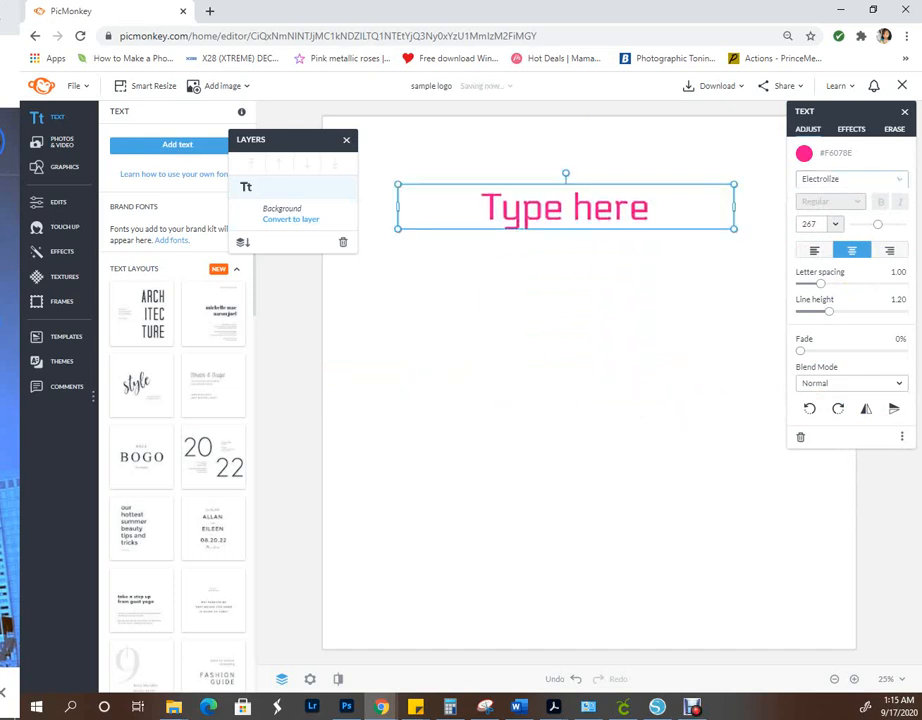
- Set the text's font to Ananda and replace the placeholder with "Cupcake"
click(851, 178)
click(840, 284)
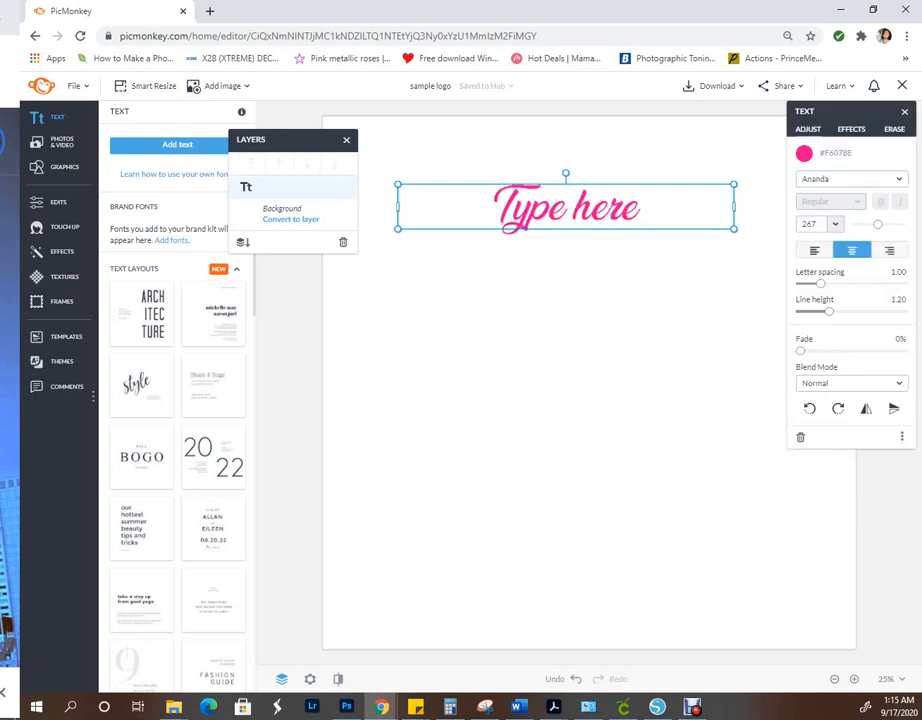
double_click(565, 207)
text(Cu)
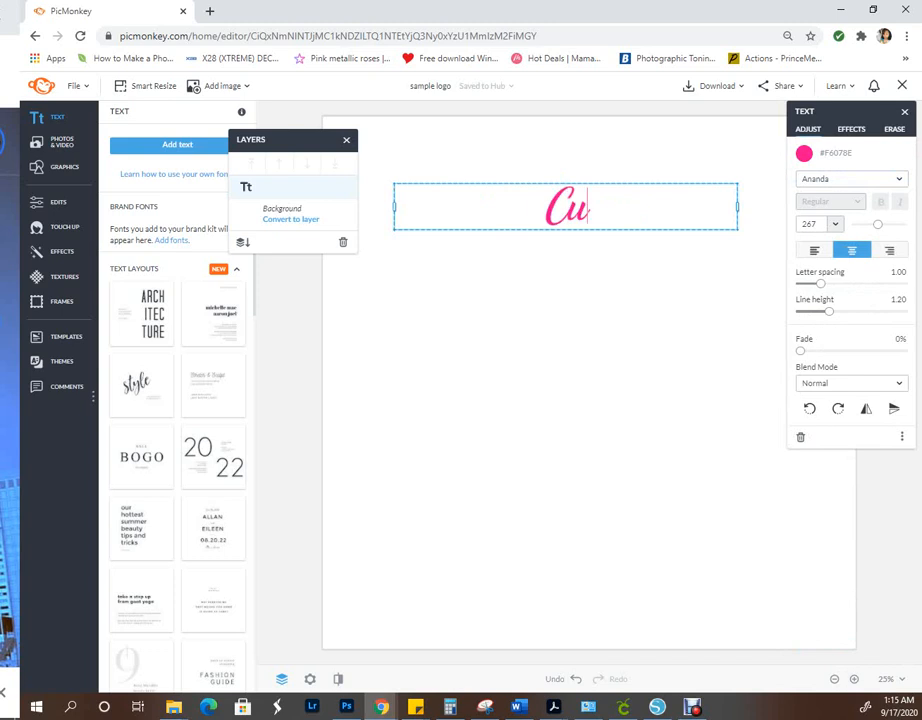
text(pcake)
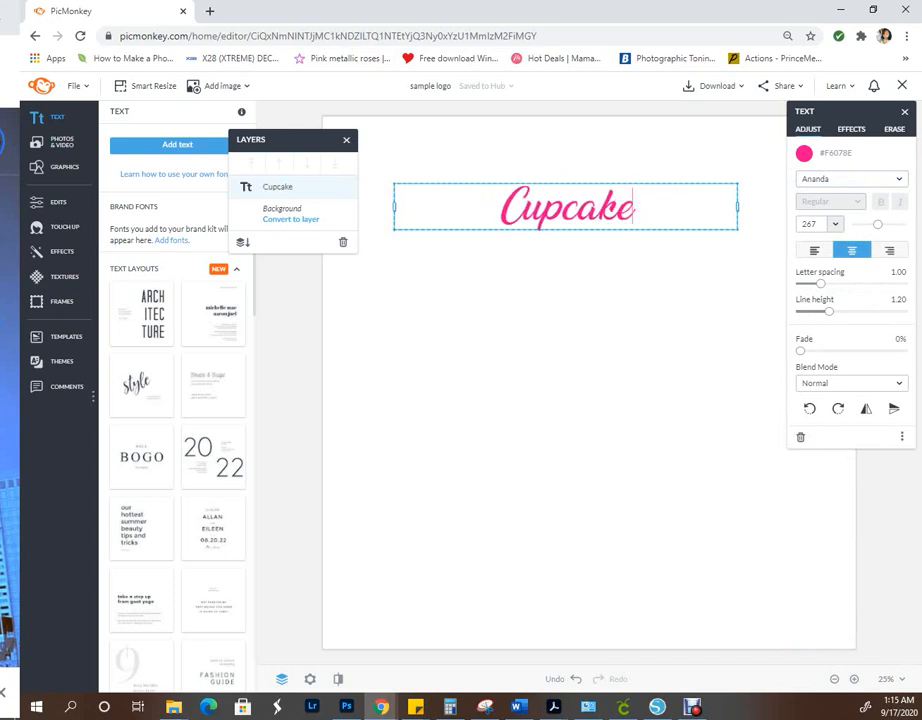
key(Escape)
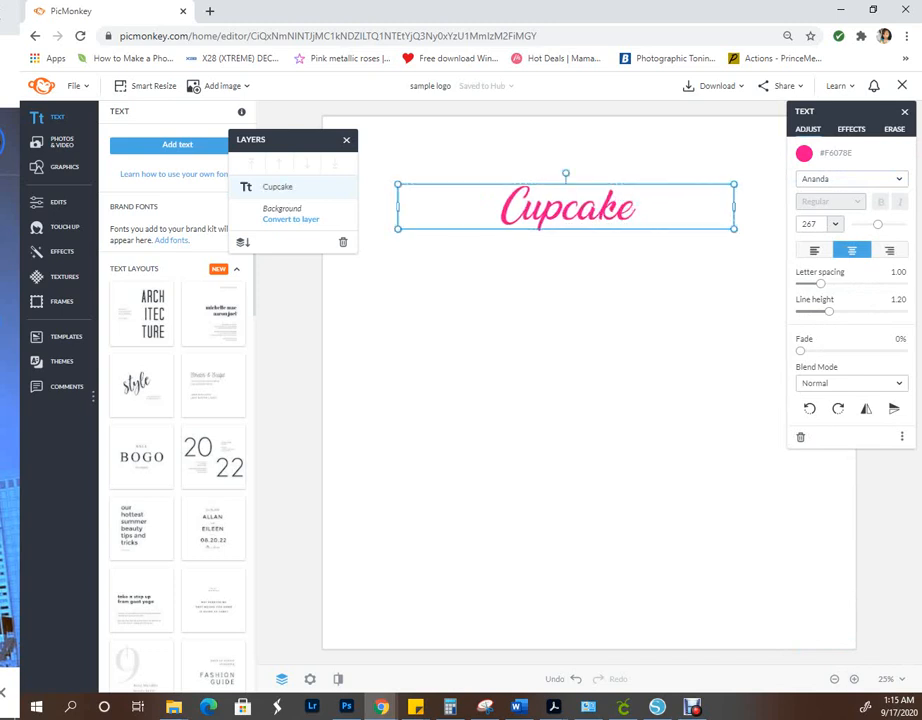
- Narrow the Cupcake text box around the word and move it to the canvas's upper-left area, keeping the original letter spacing
drag(398, 206, 528, 206)
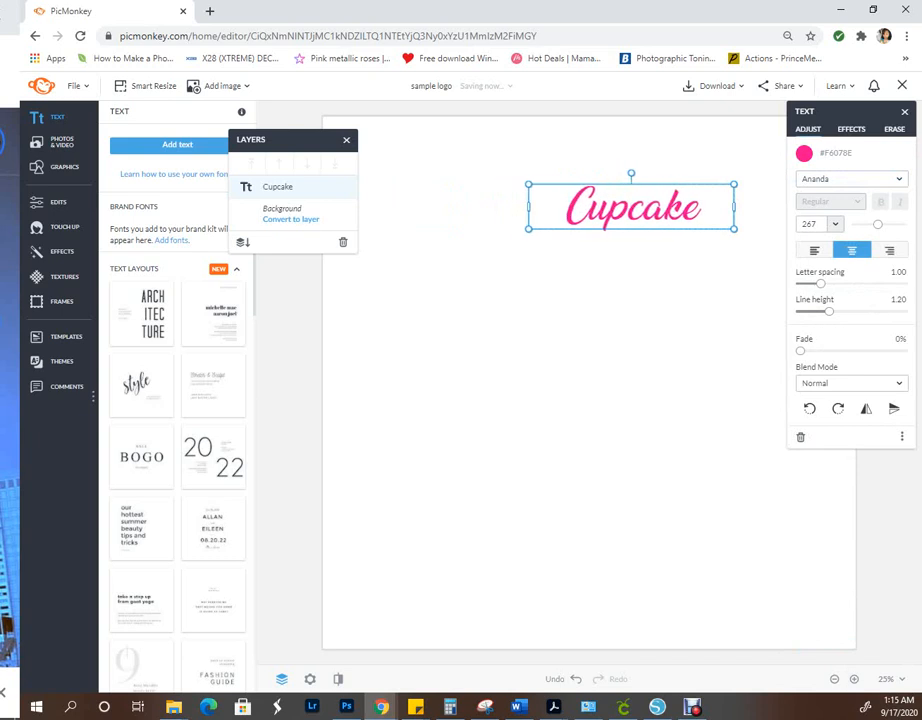
mouse_move(820, 283)
mouse_down()
mouse_move(845, 283)
mouse_move(828, 283)
mouse_up()
click(575, 679)
drag(631, 207, 499, 216)
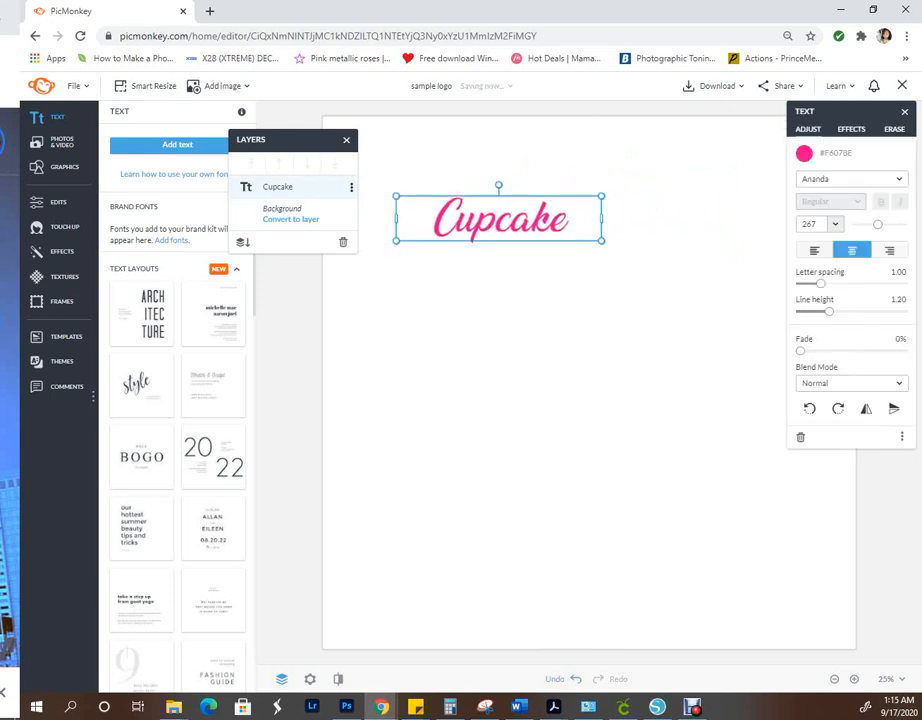
- Add a second text box reading "Extravaganza" and place it directly below the Cupcake text
click(177, 144)
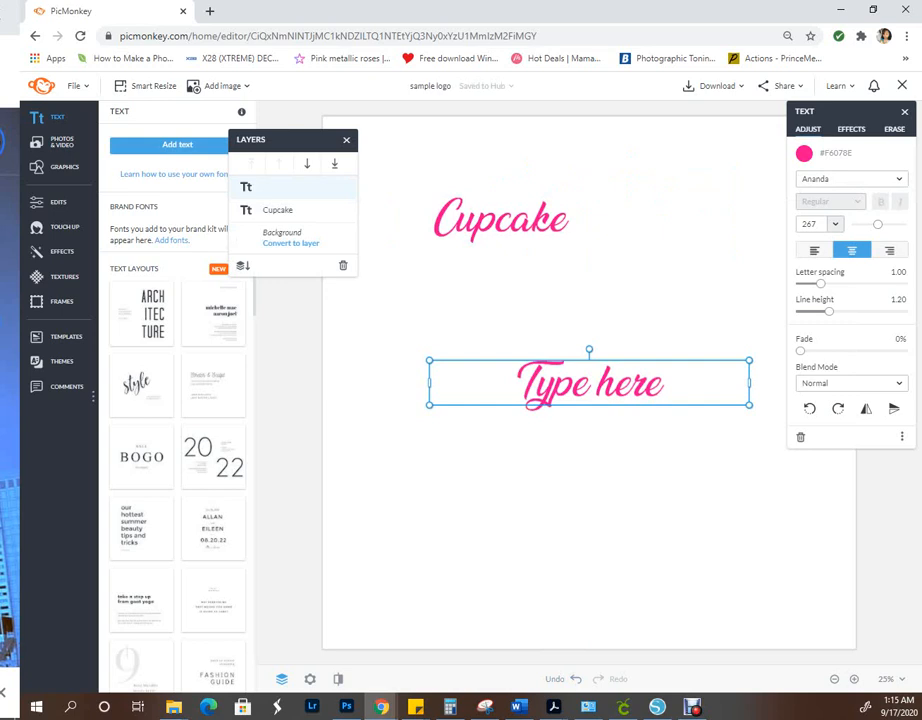
double_click(589, 383)
text(Extra)
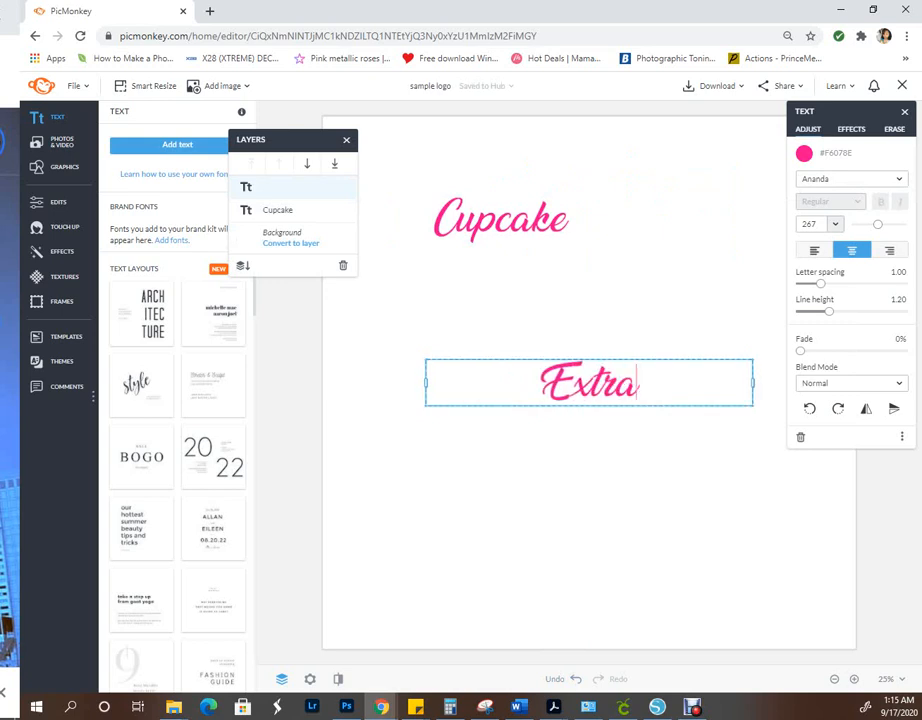
text(vaganza)
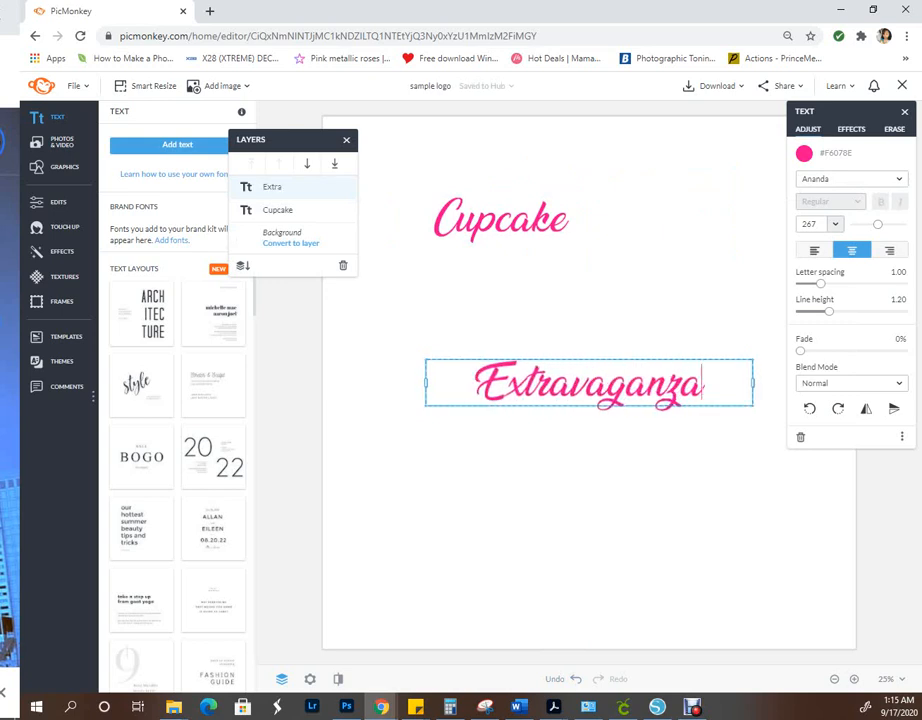
key(Escape)
drag(589, 384, 511, 267)
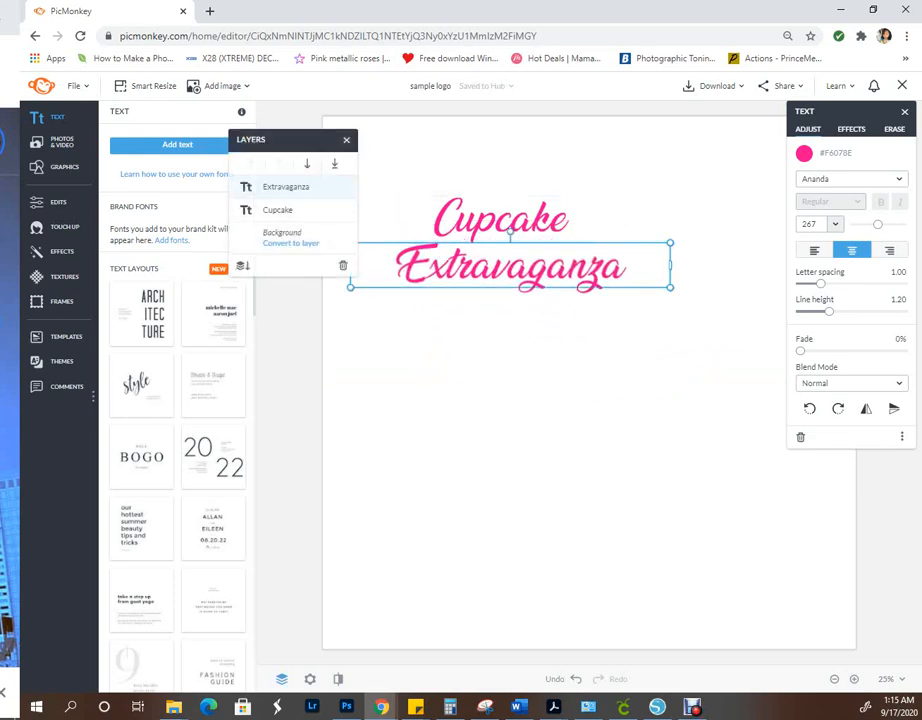
- Change the Extravaganza text's font to Futura Medium and move it closer beneath Cupcake
click(851, 178)
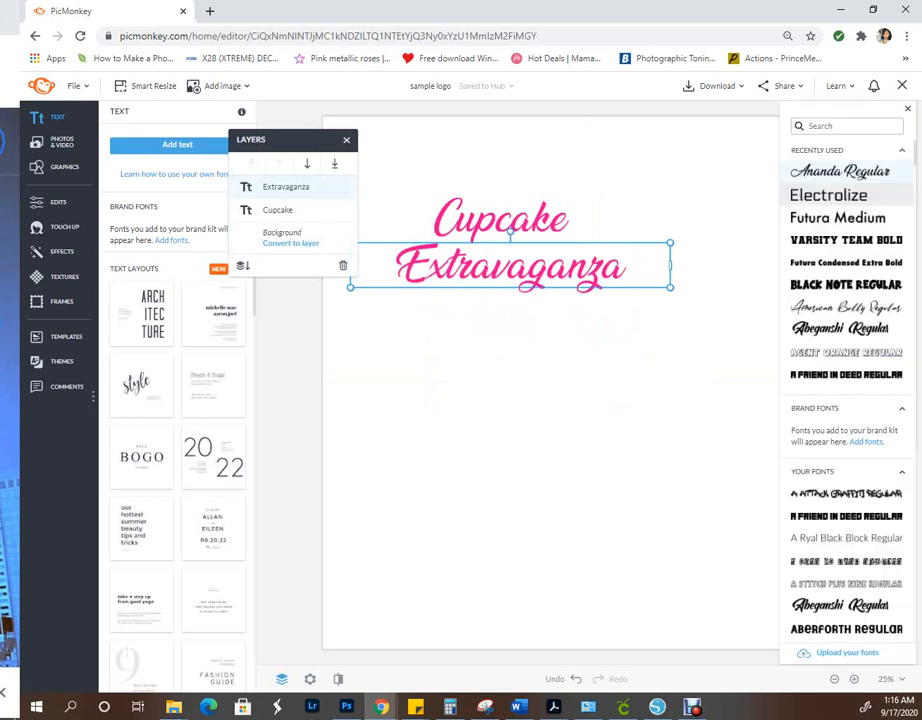
click(838, 217)
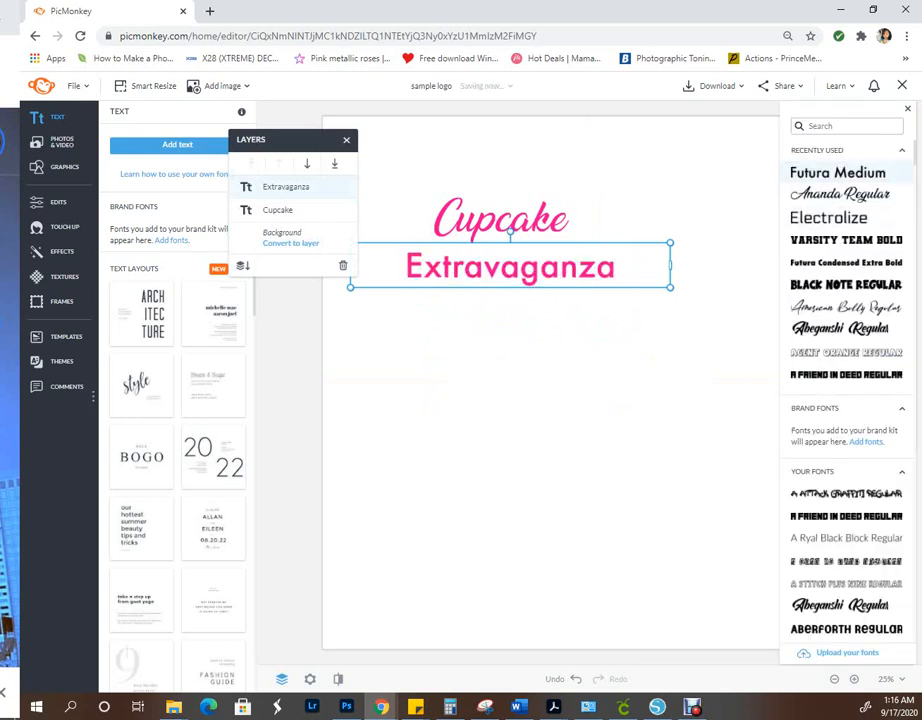
drag(510, 267, 501, 257)
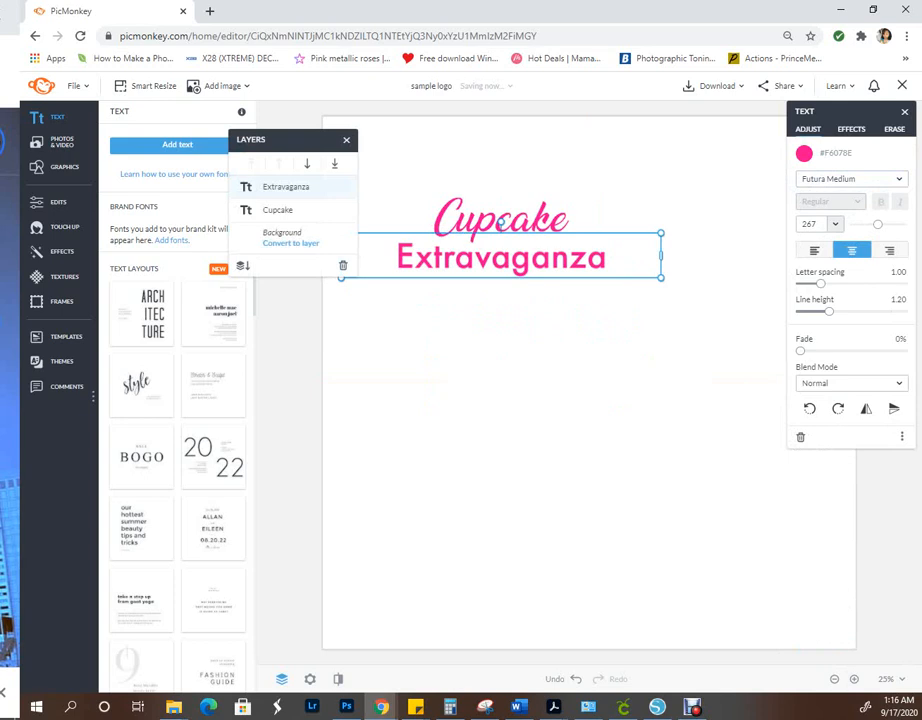
- Try a multicolour Color Gradients texture at size 100 on the Extravaganza text, and discard it
click(804, 153)
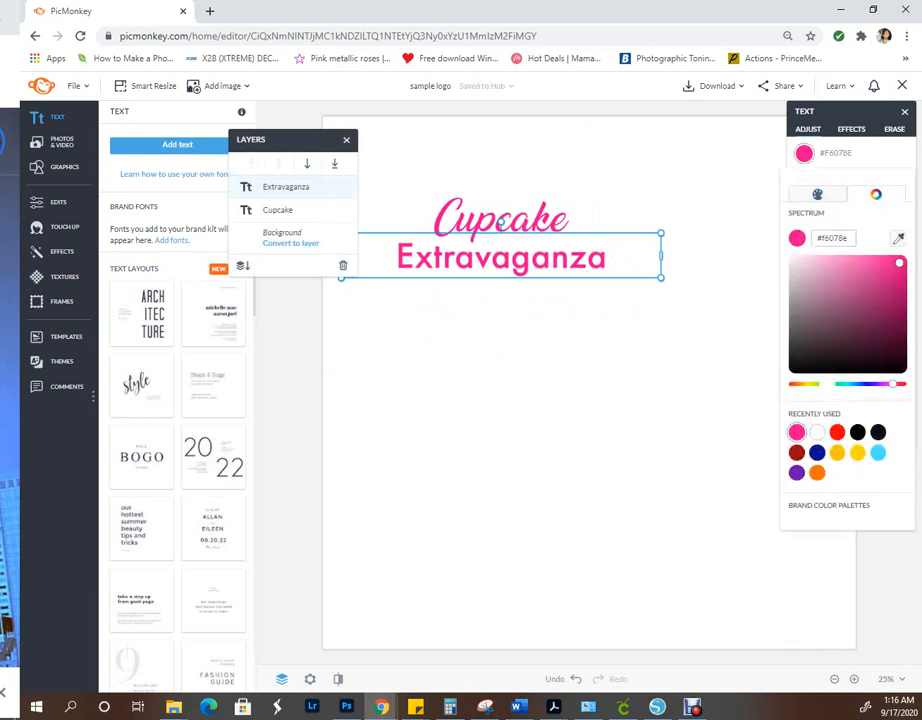
click(804, 153)
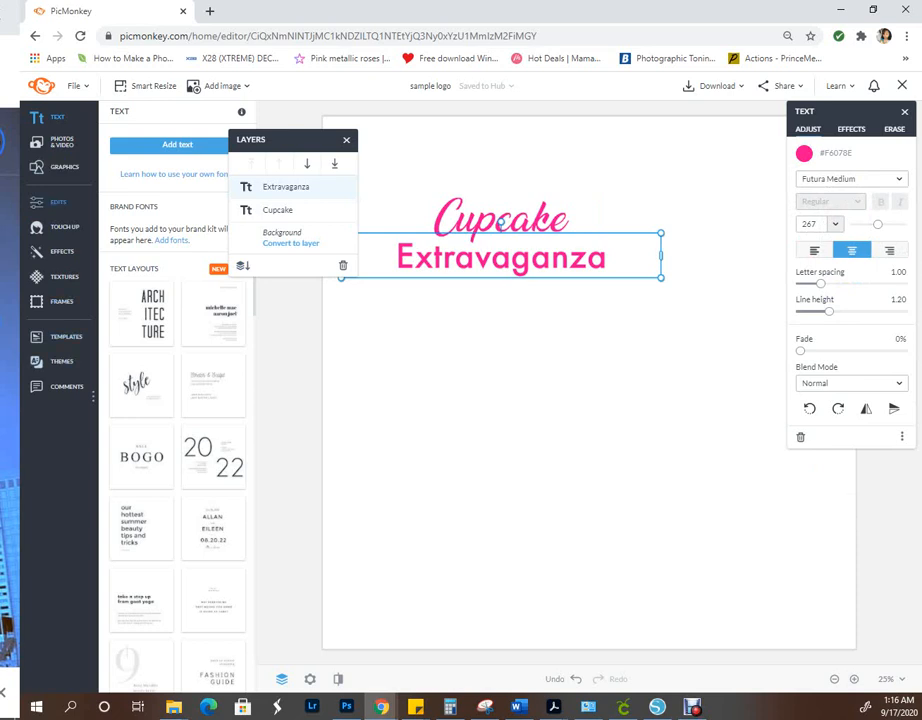
click(64, 277)
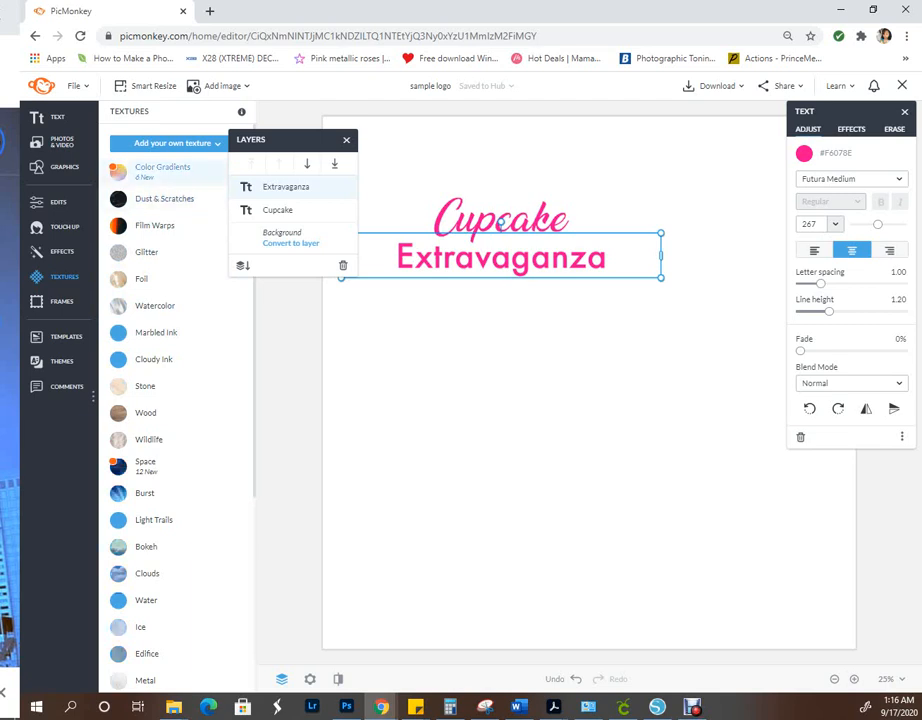
click(160, 170)
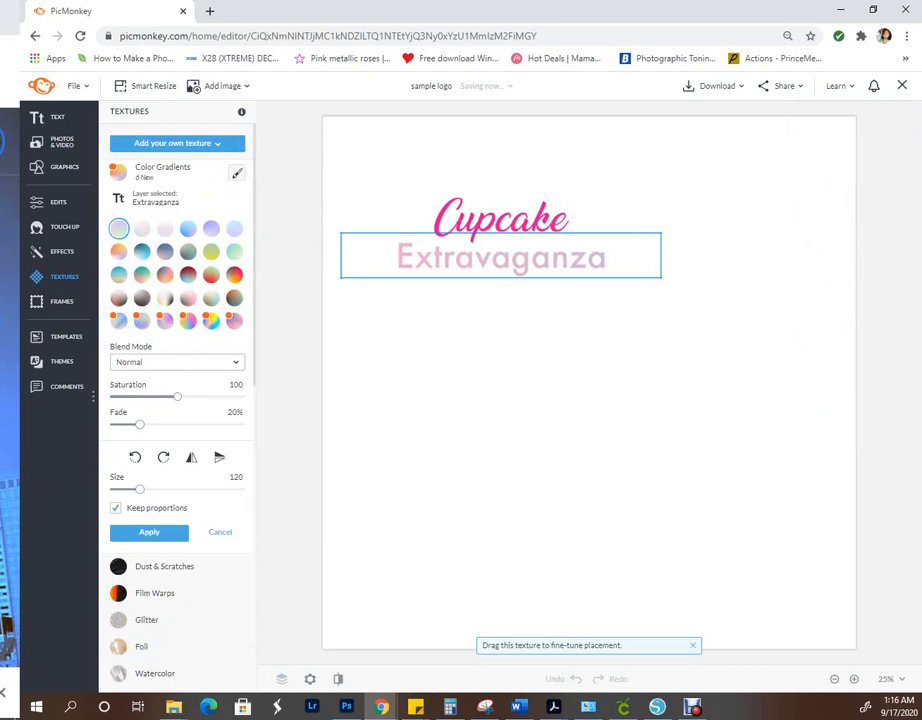
click(211, 320)
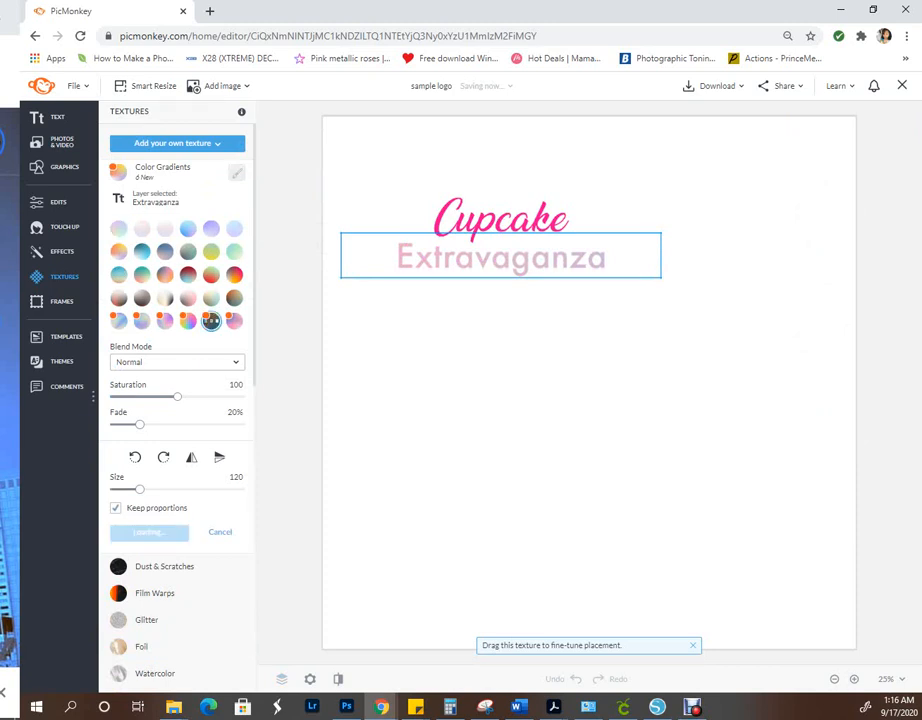
drag(139, 488, 114, 489)
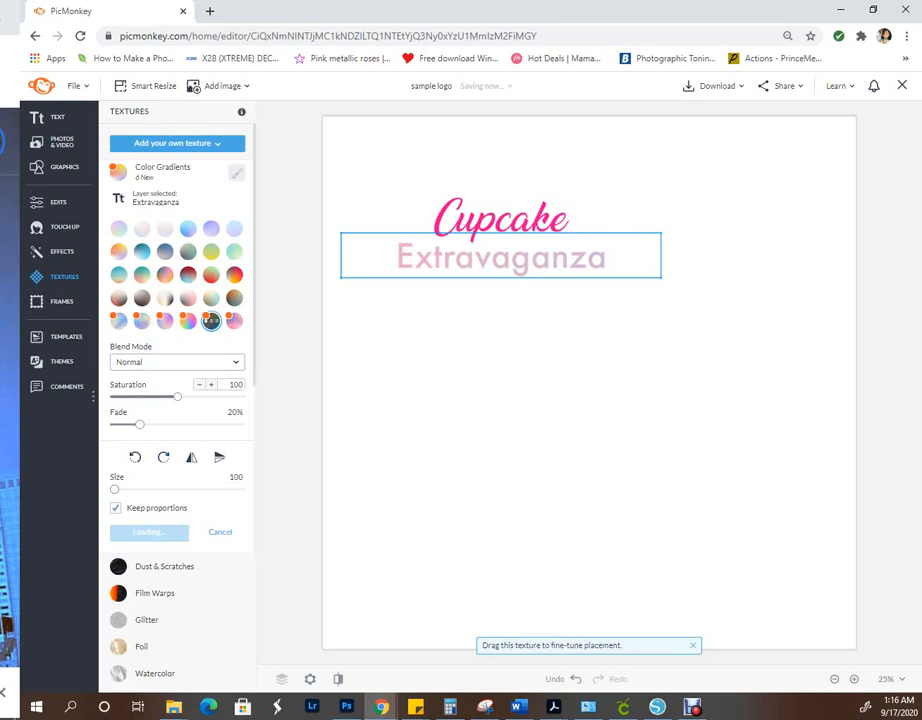
drag(177, 397, 114, 425)
drag(178, 397, 207, 397)
click(220, 532)
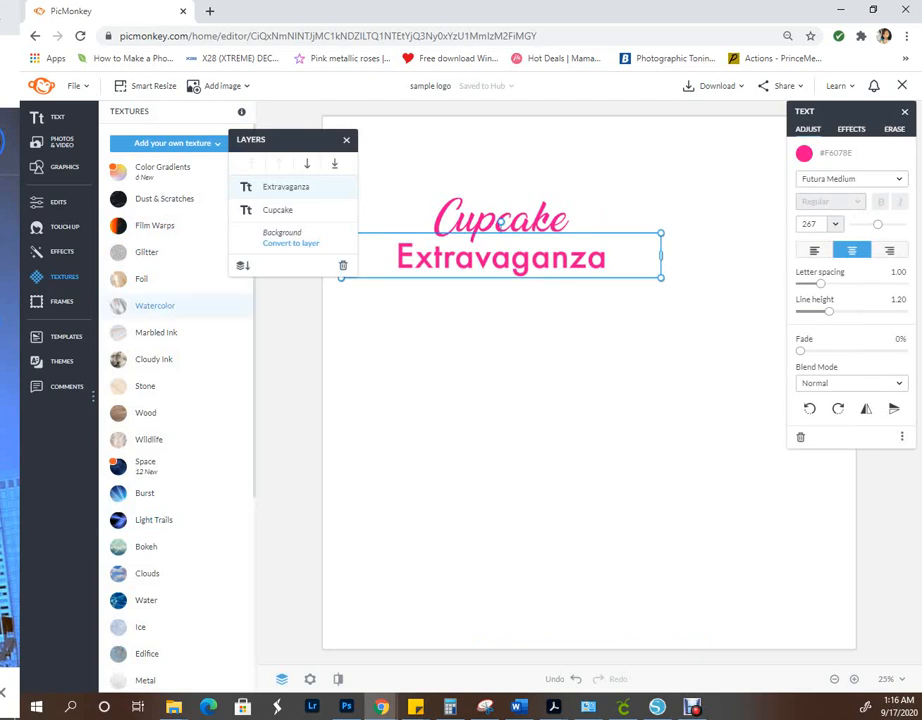
- Apply the silver Glitter texture to the Extravaganza text with saturation 144, fade 8% and size 110
click(147, 252)
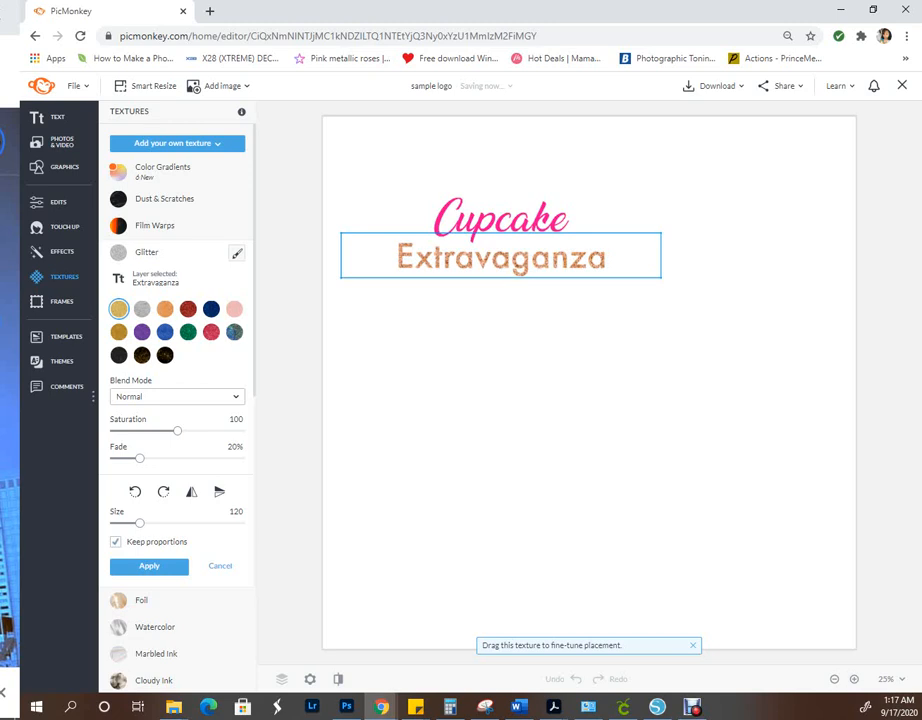
drag(177, 430, 196, 430)
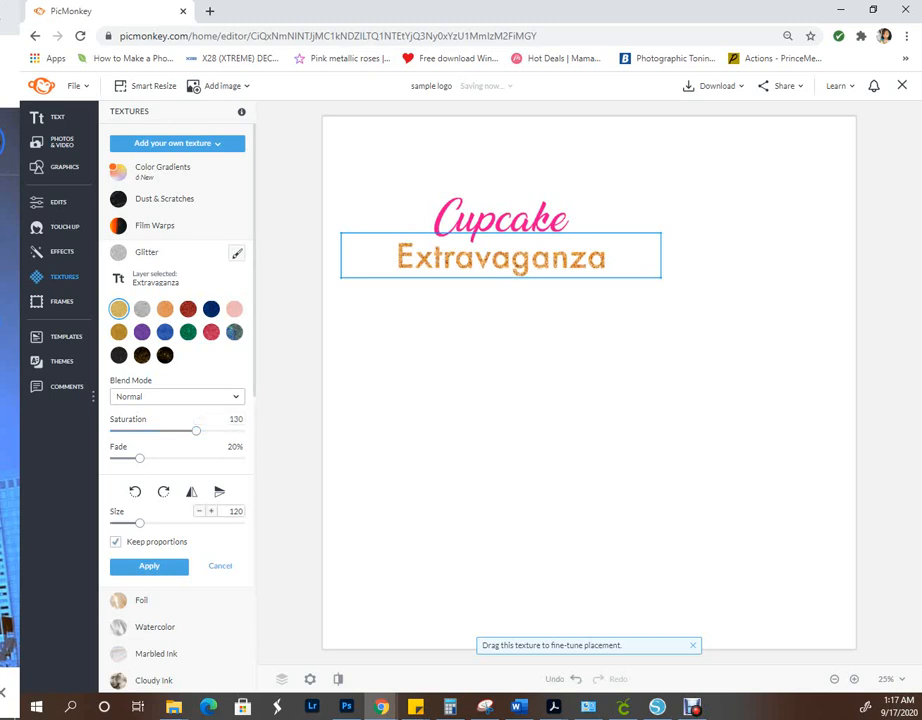
drag(139, 523, 127, 523)
click(142, 308)
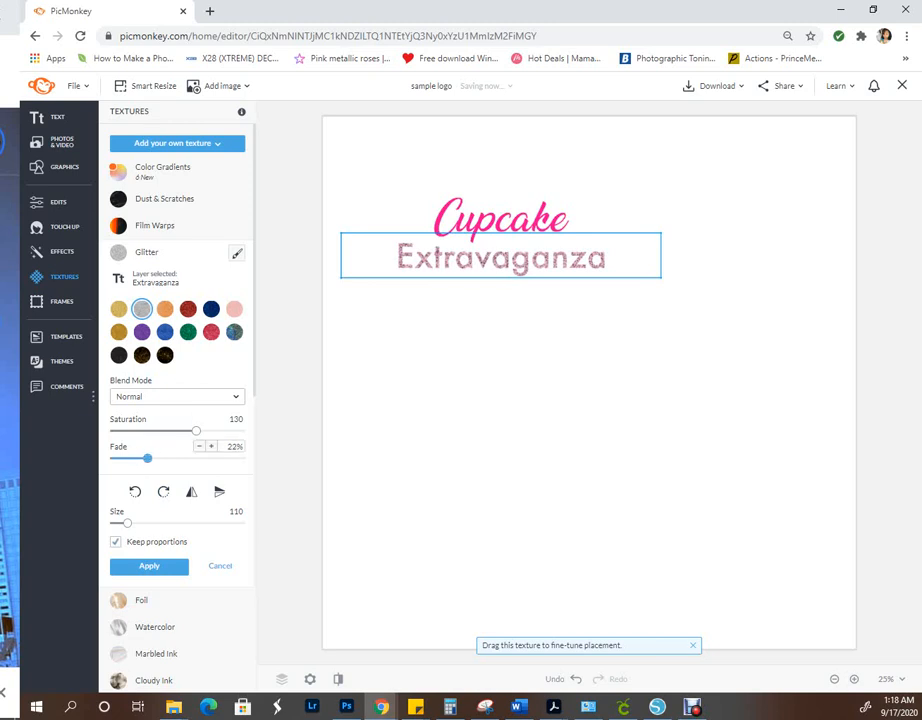
mouse_move(140, 458)
mouse_down()
mouse_move(169, 458)
mouse_move(123, 458)
mouse_up()
drag(196, 430, 204, 430)
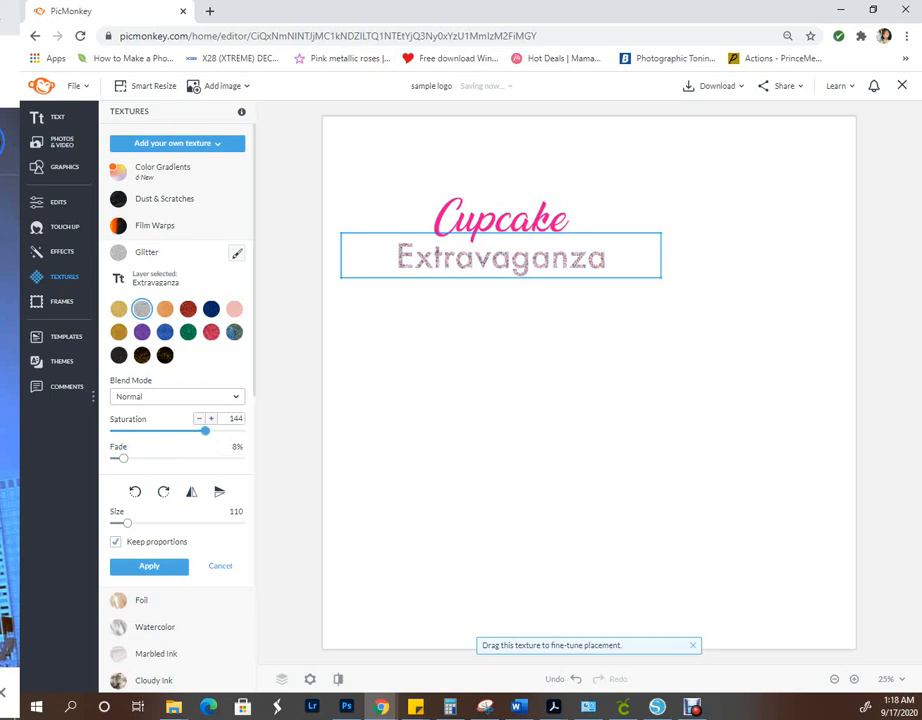
click(149, 566)
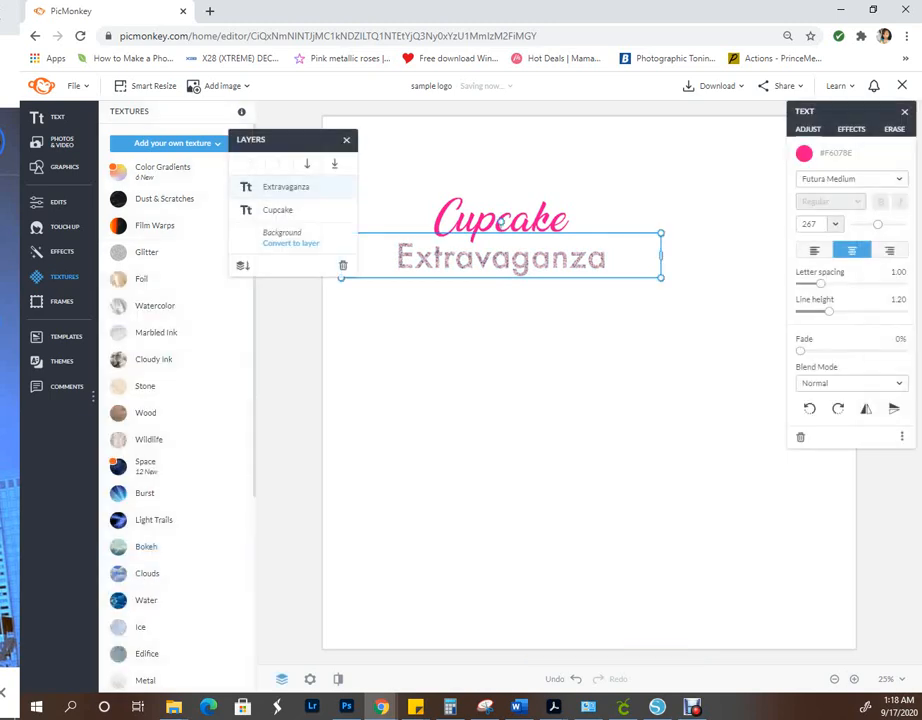
- Add a black outline with thickness 6 to the Extravaganza text
click(851, 129)
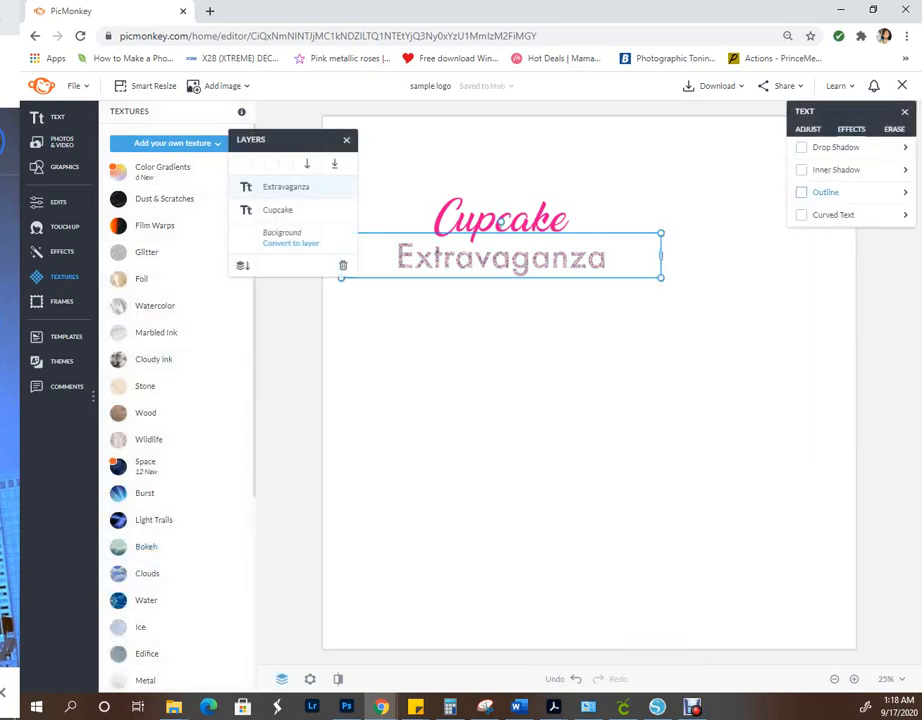
click(826, 192)
click(805, 221)
click(837, 519)
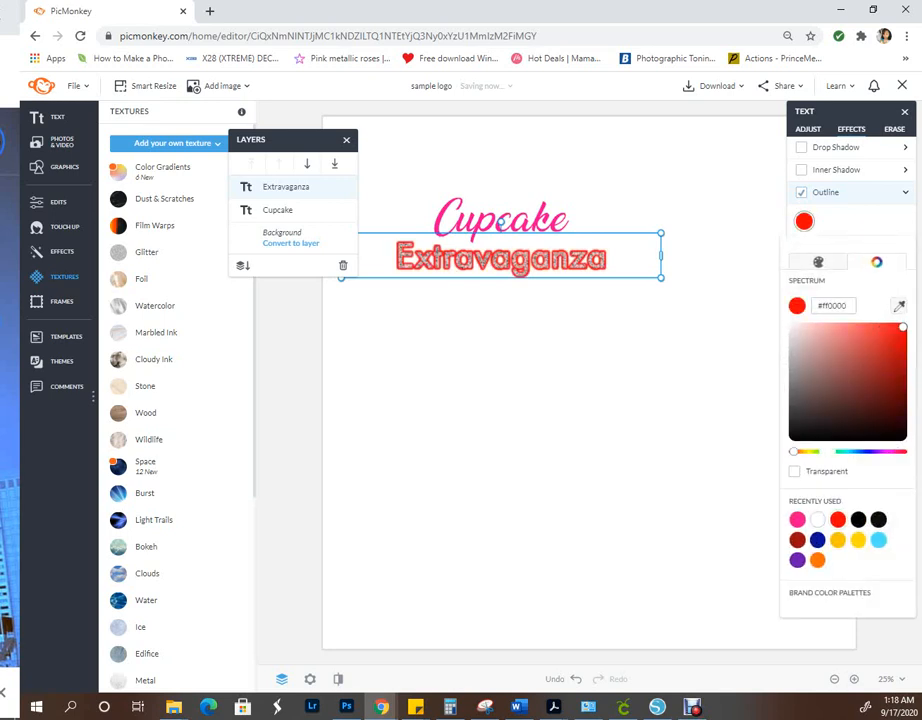
click(858, 519)
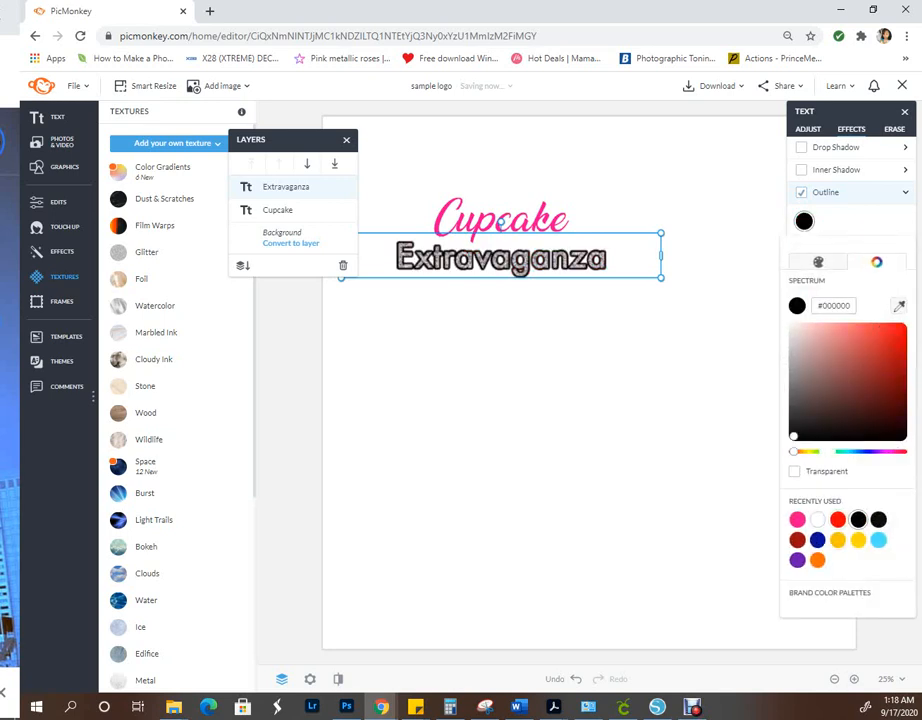
click(805, 221)
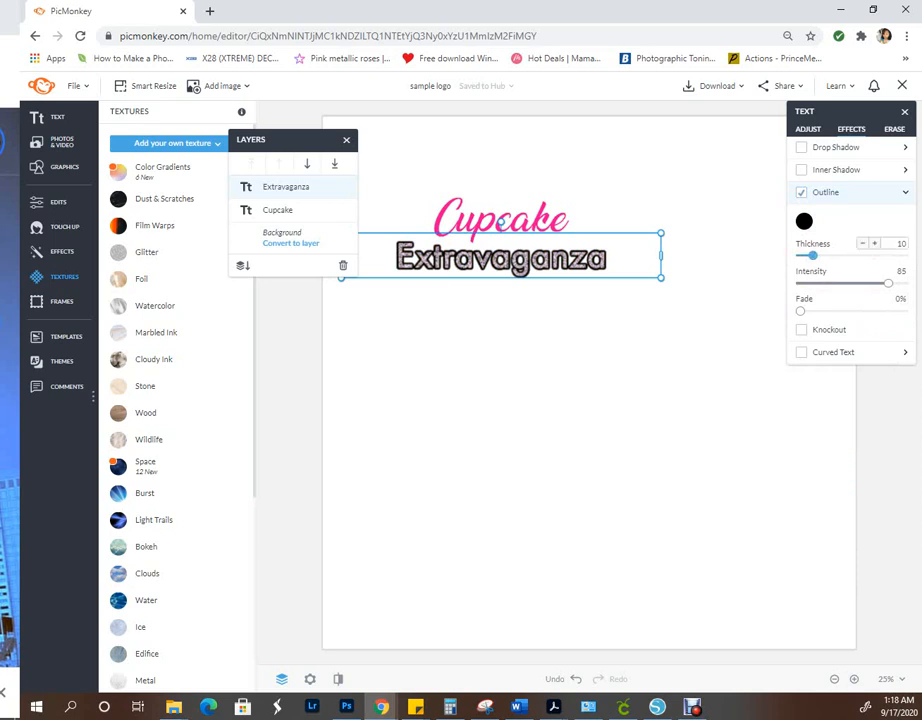
drag(809, 255, 804, 255)
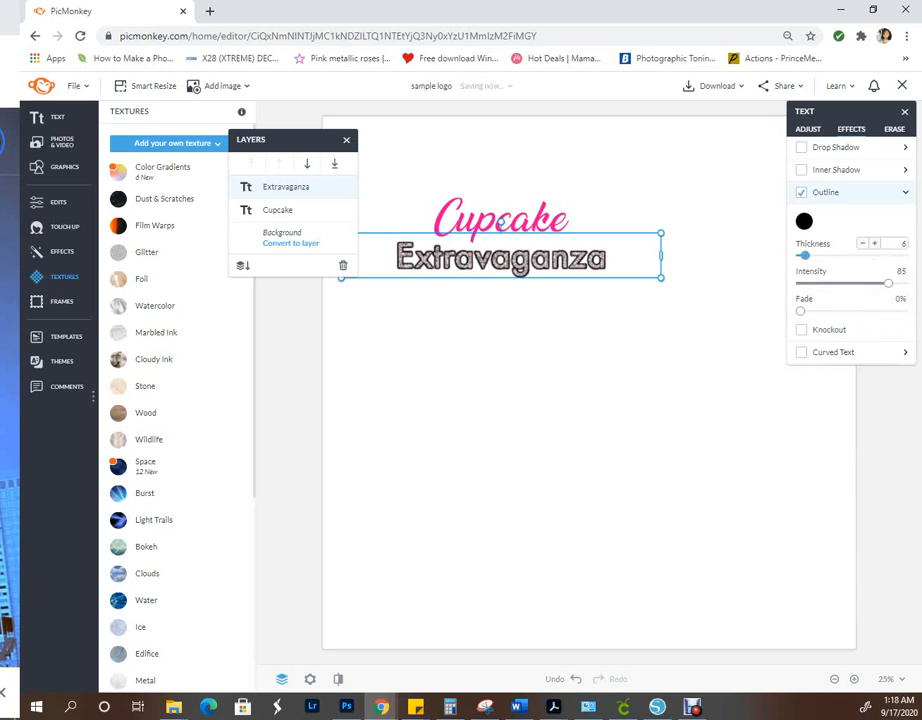
click(715, 335)
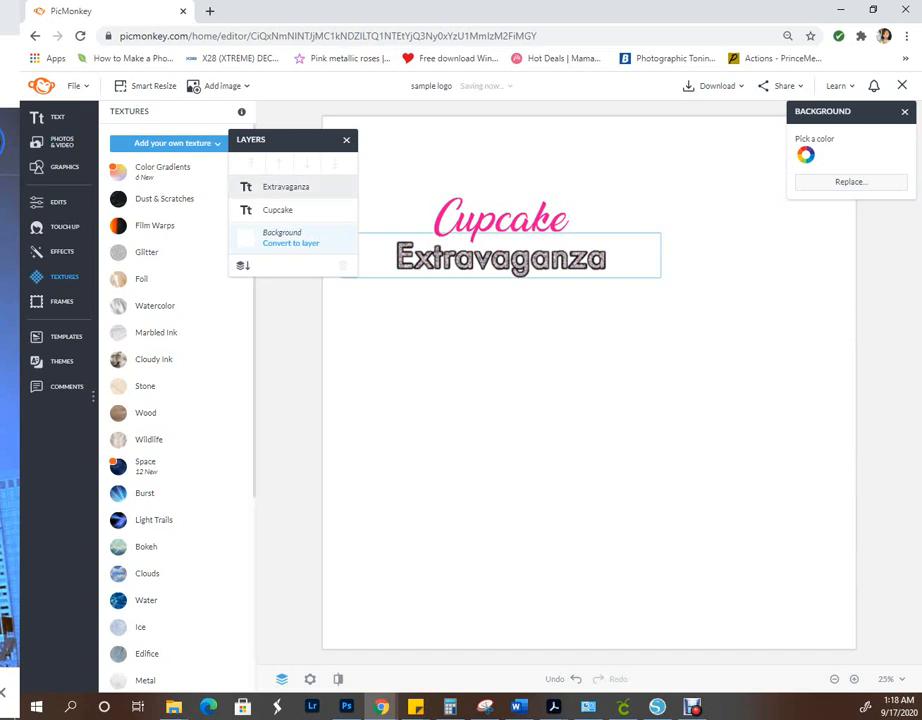
- Move the Extravaganza text slightly to the right beneath Cupcake
drag(501, 258, 526, 258)
click(580, 345)
click(526, 258)
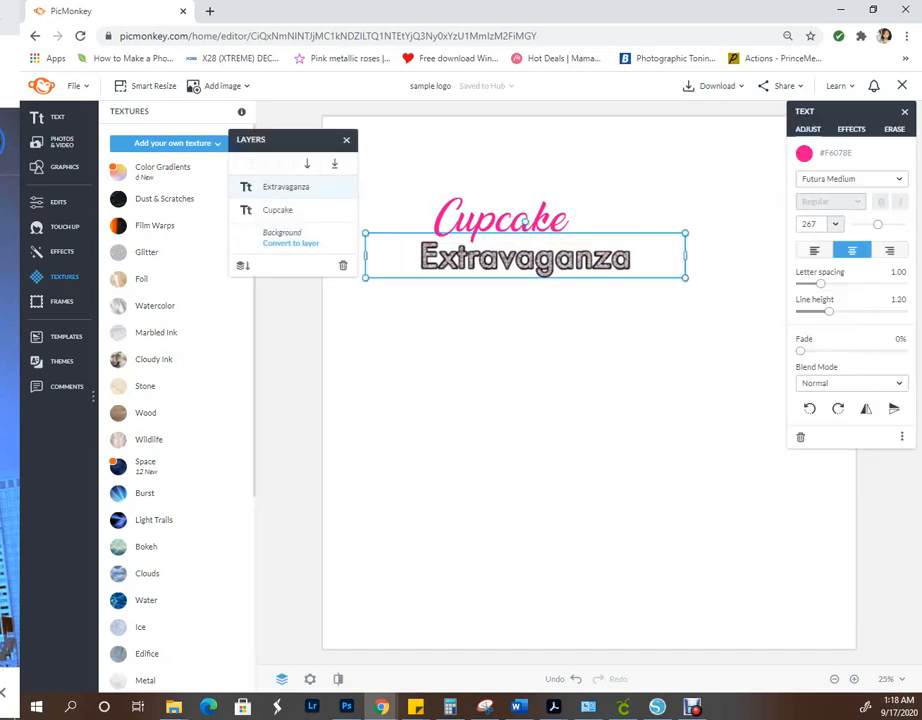
- Try a black drop shadow at distance 0, with and without Knockout, on the Extravaganza text, and remove it
click(851, 129)
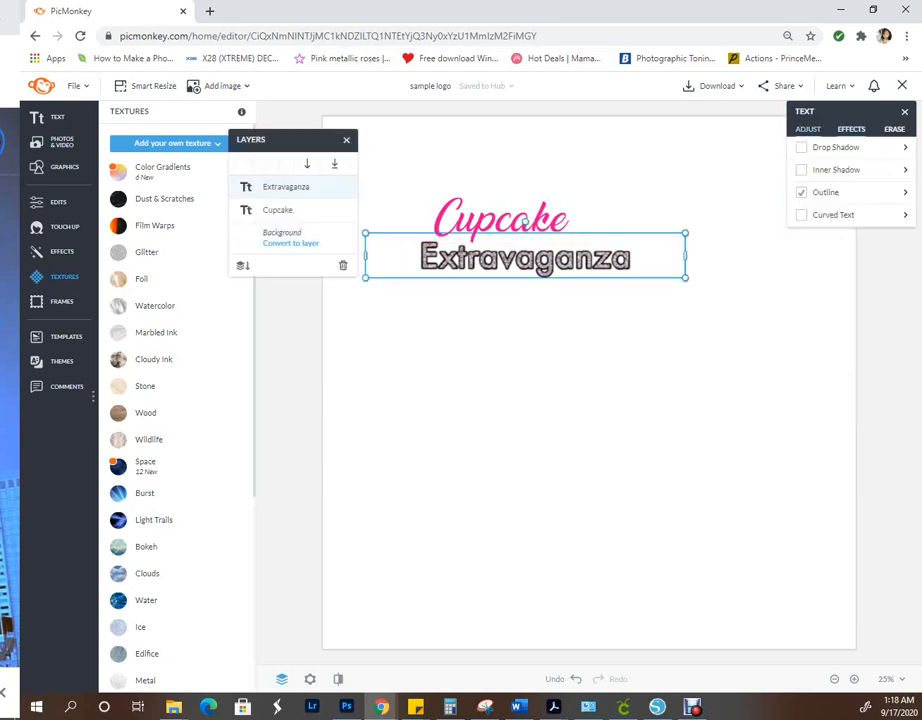
click(830, 147)
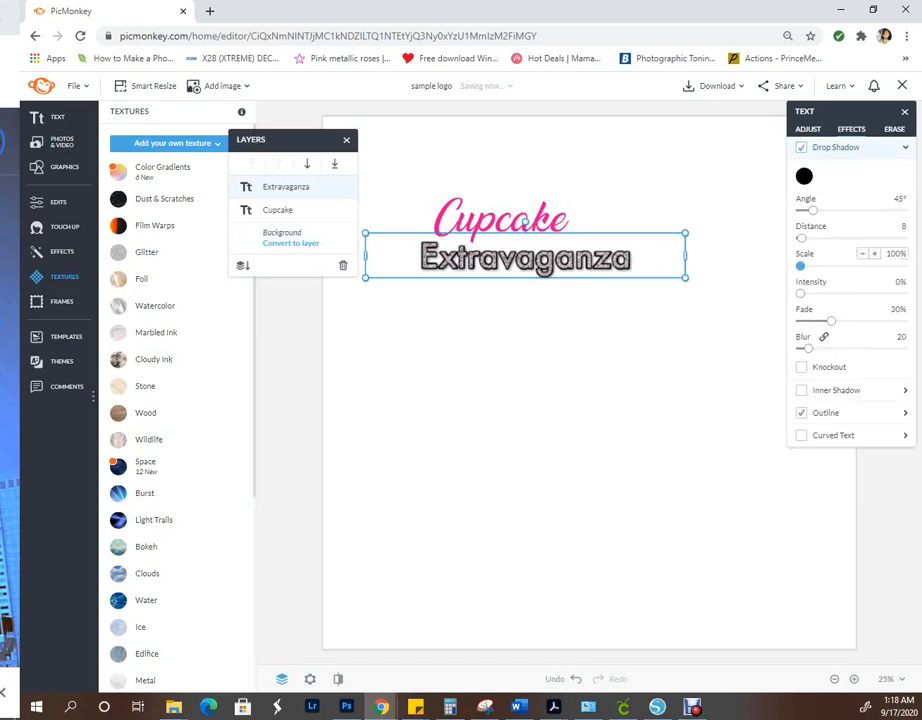
drag(801, 266, 799, 238)
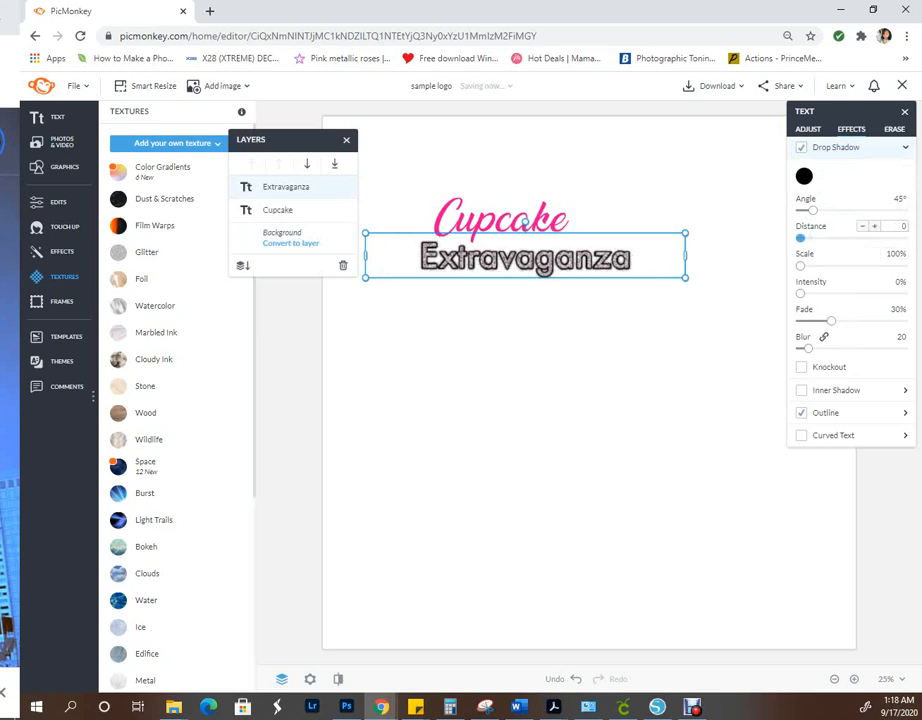
mouse_move(800, 293)
mouse_down()
mouse_move(827, 293)
mouse_move(799, 293)
mouse_up()
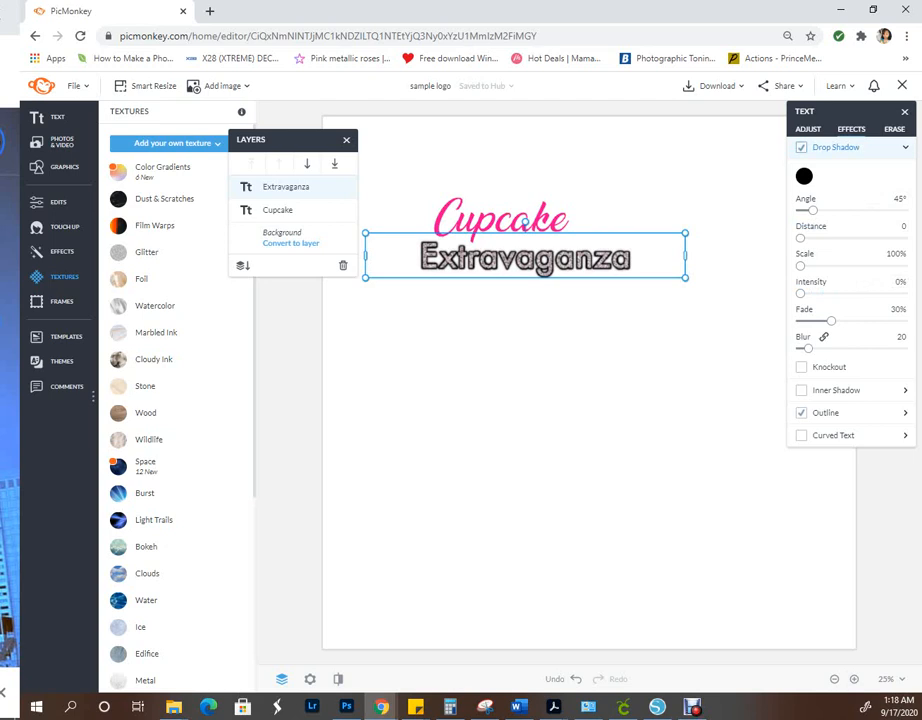
click(801, 147)
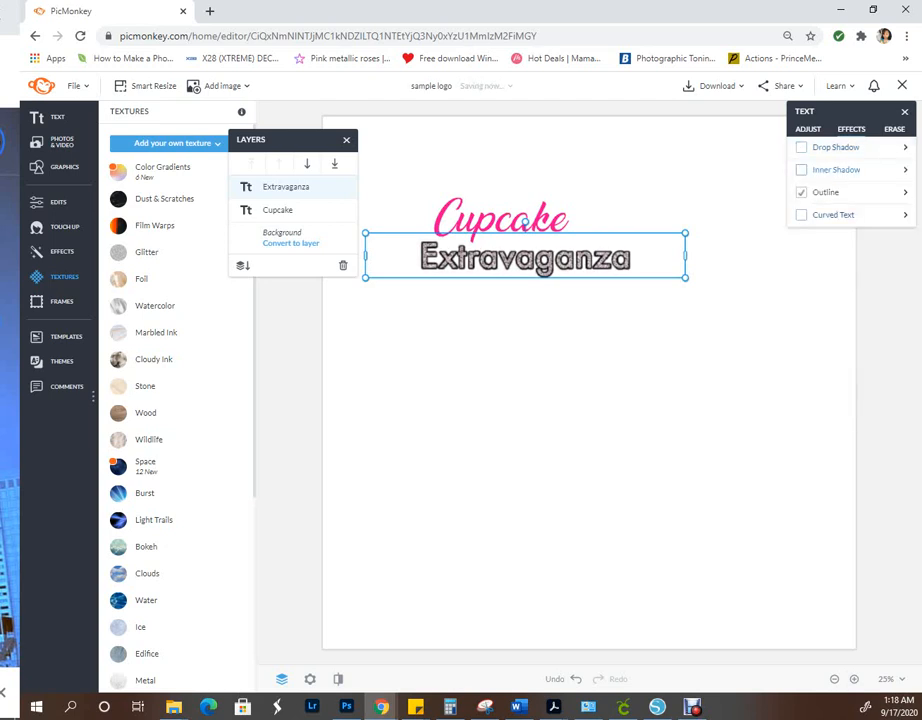
click(801, 147)
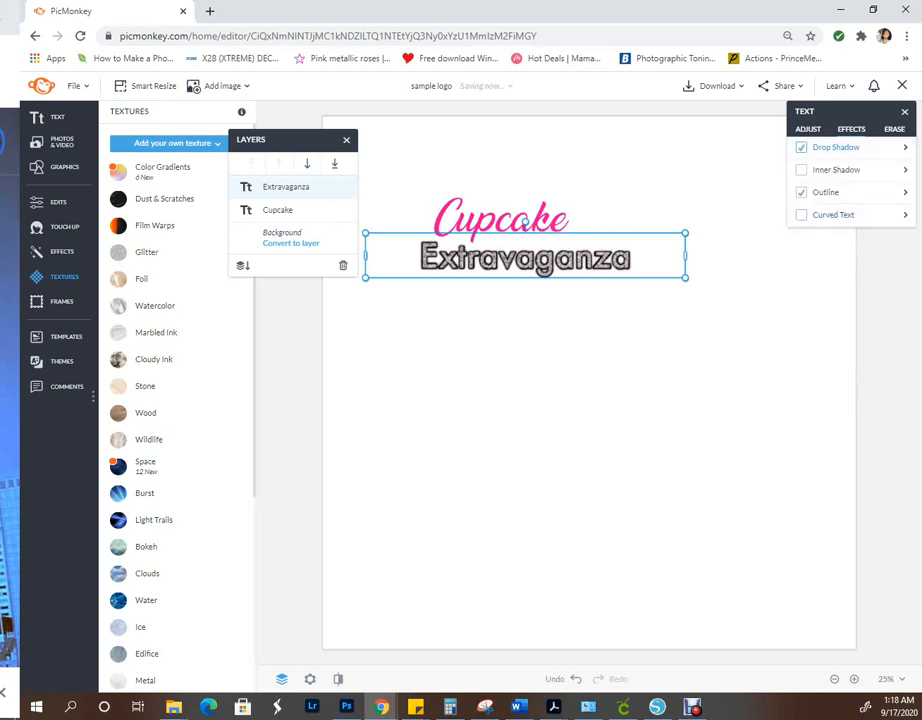
click(801, 147)
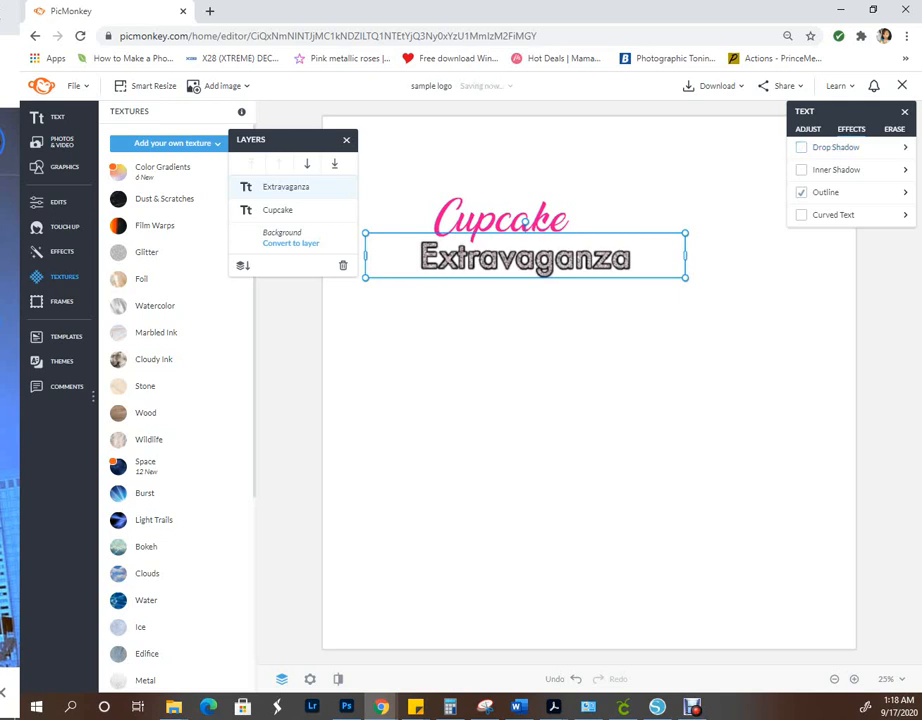
click(801, 147)
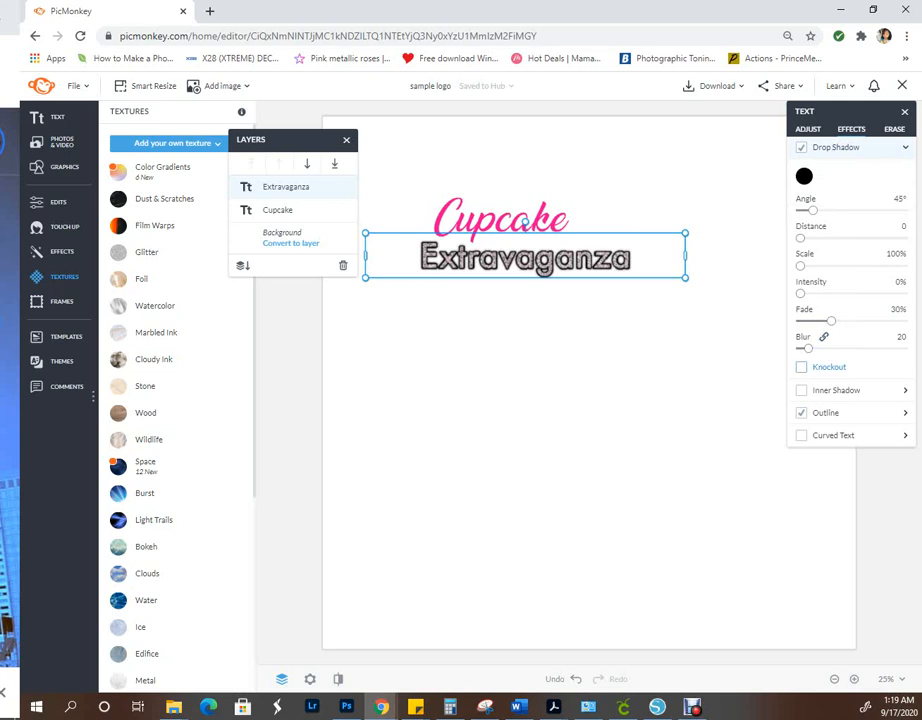
click(801, 366)
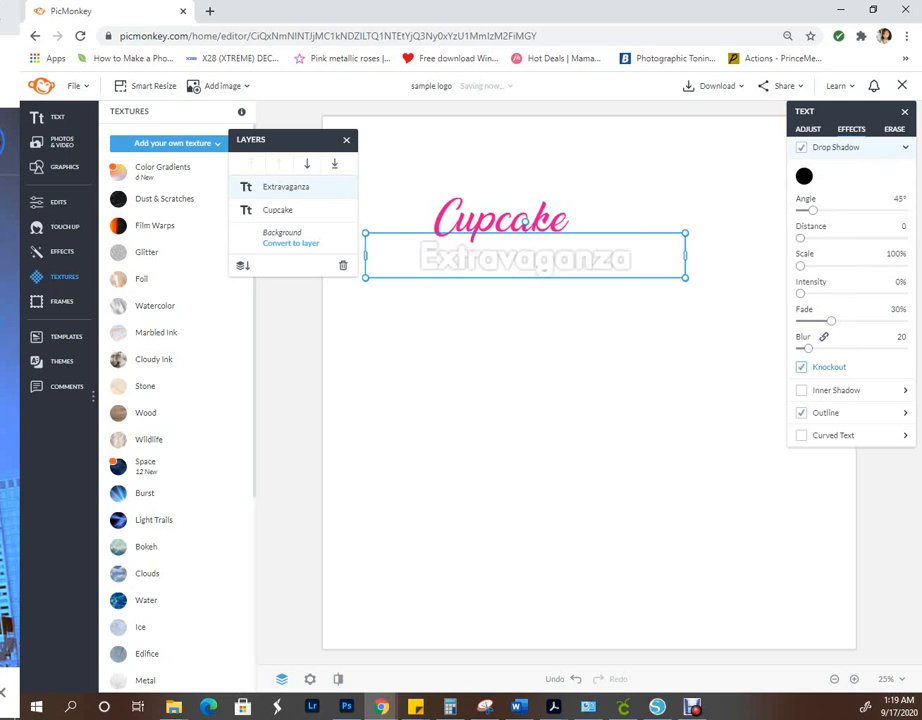
click(801, 366)
click(801, 147)
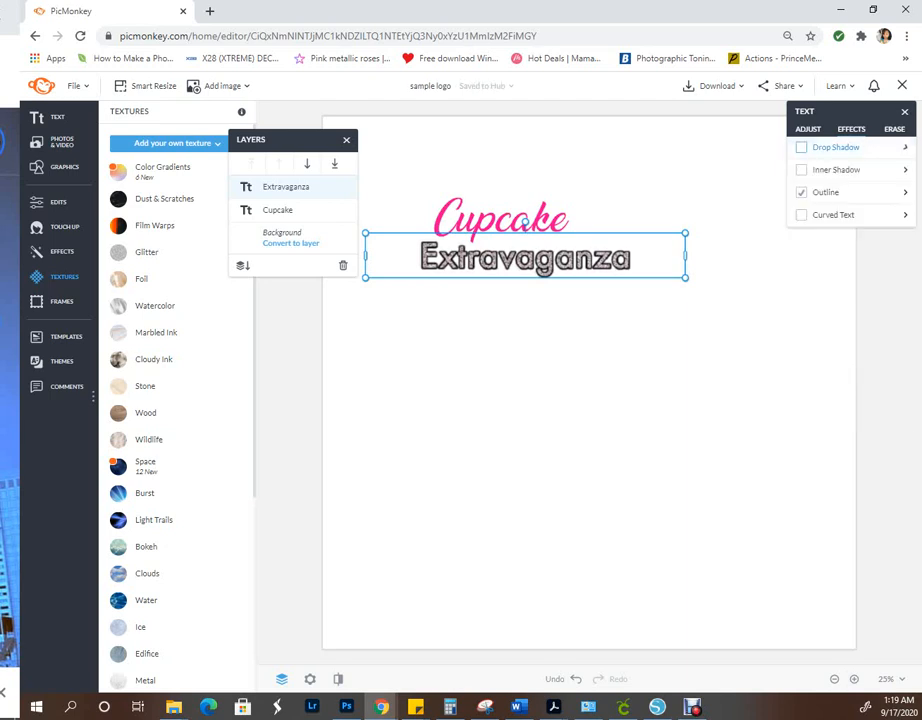
- Shift the Extravaganza text slightly down and to the right, leaving a small gap below Cupcake
click(640, 400)
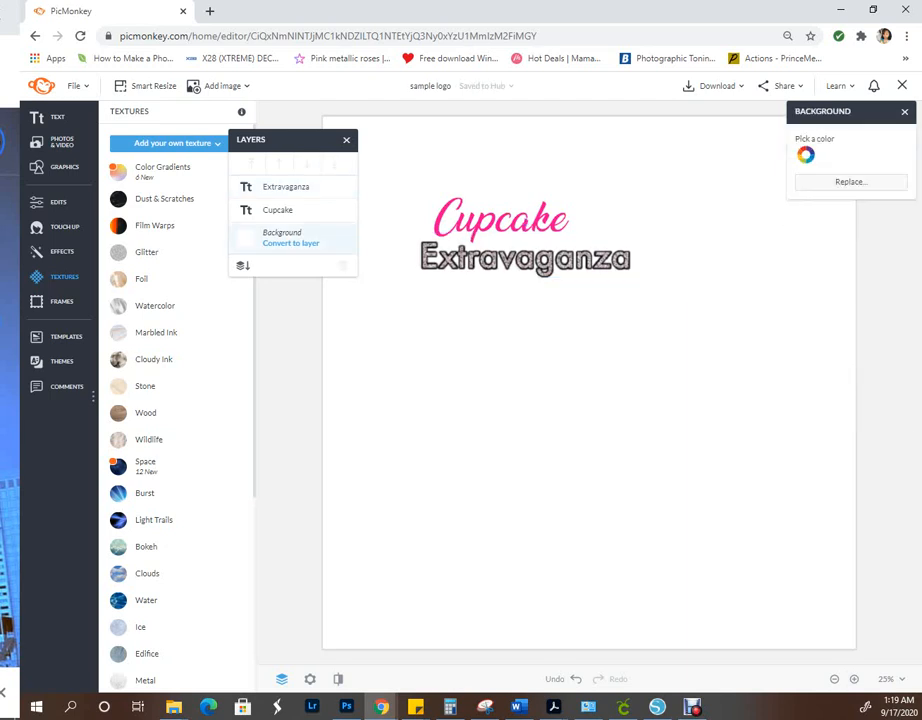
drag(560, 258, 571, 268)
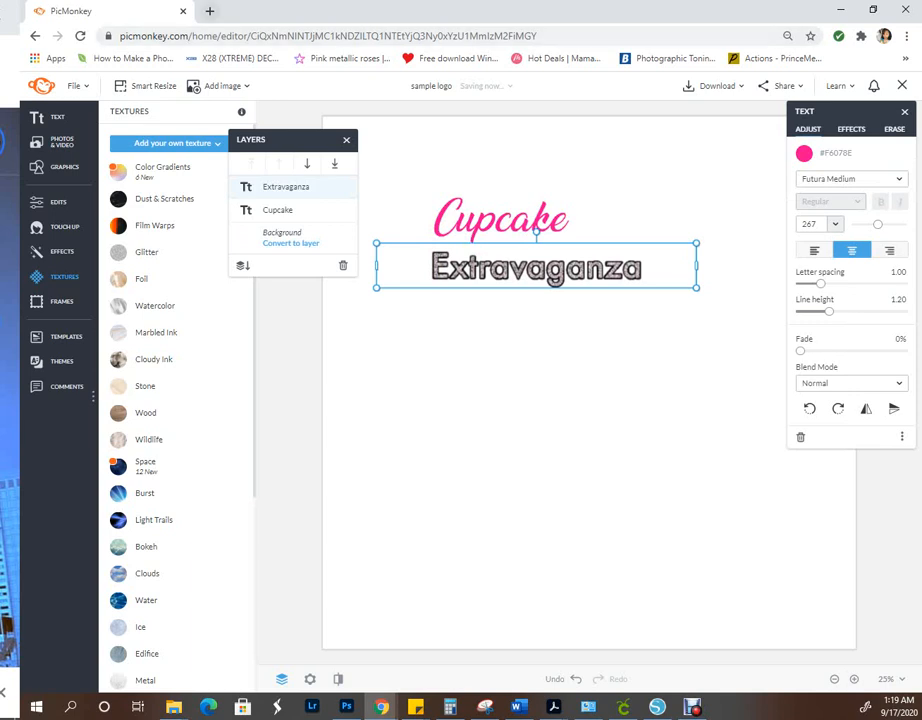
- Open a new browser tab and search Google Images for "cupcake drip transparent background"
click(210, 11)
click(237, 58)
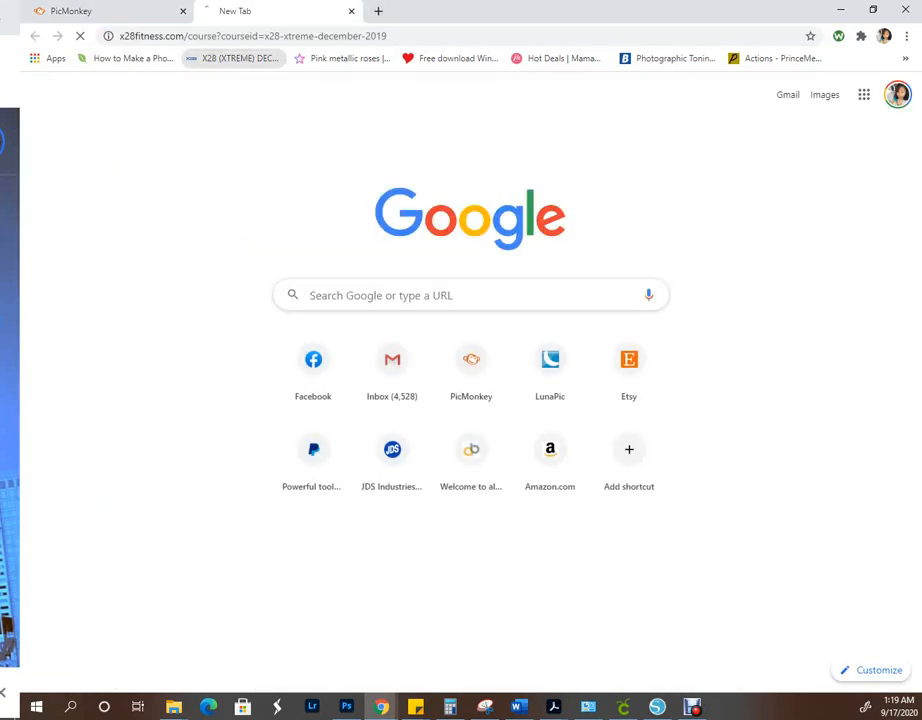
click(240, 36)
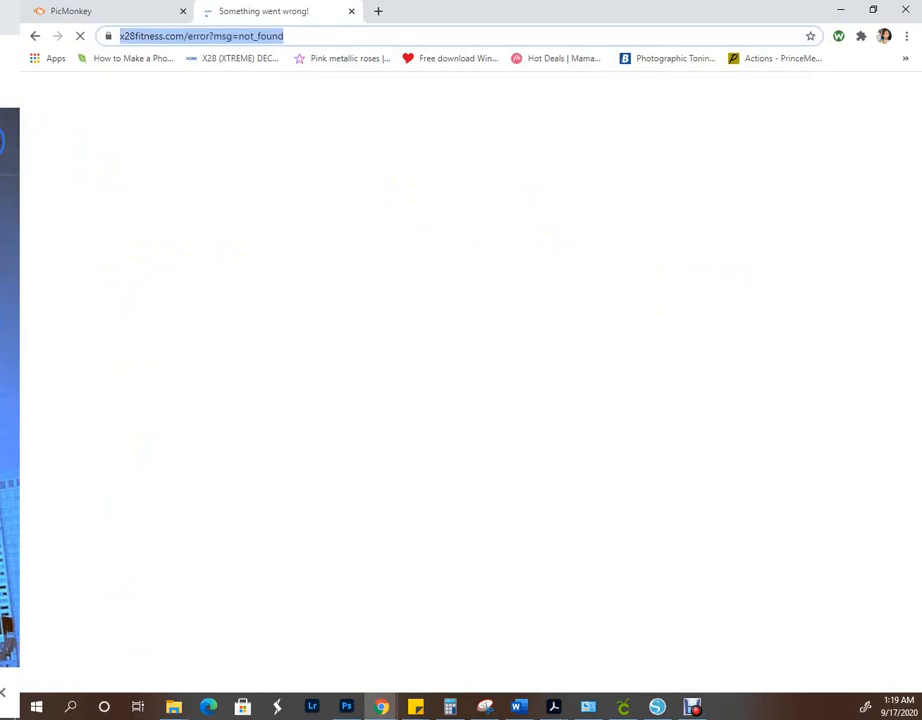
text(google)
key(BackSpace)
key(BackSpace)
key(BackSpace)
key(BackSpace)
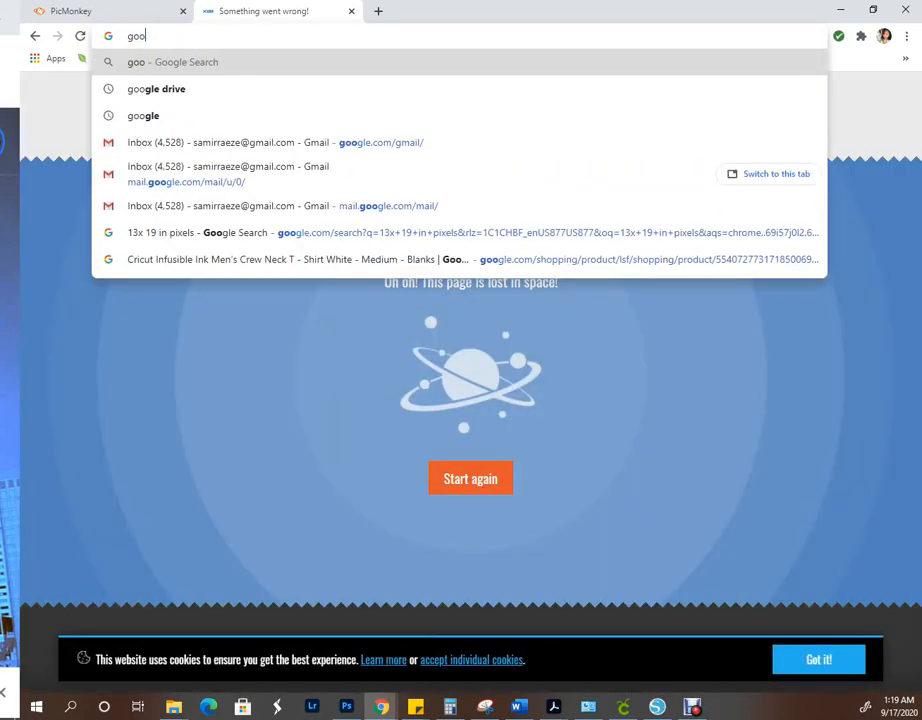
key(BackSpace)
key(BackSpace)
text(cupcake)
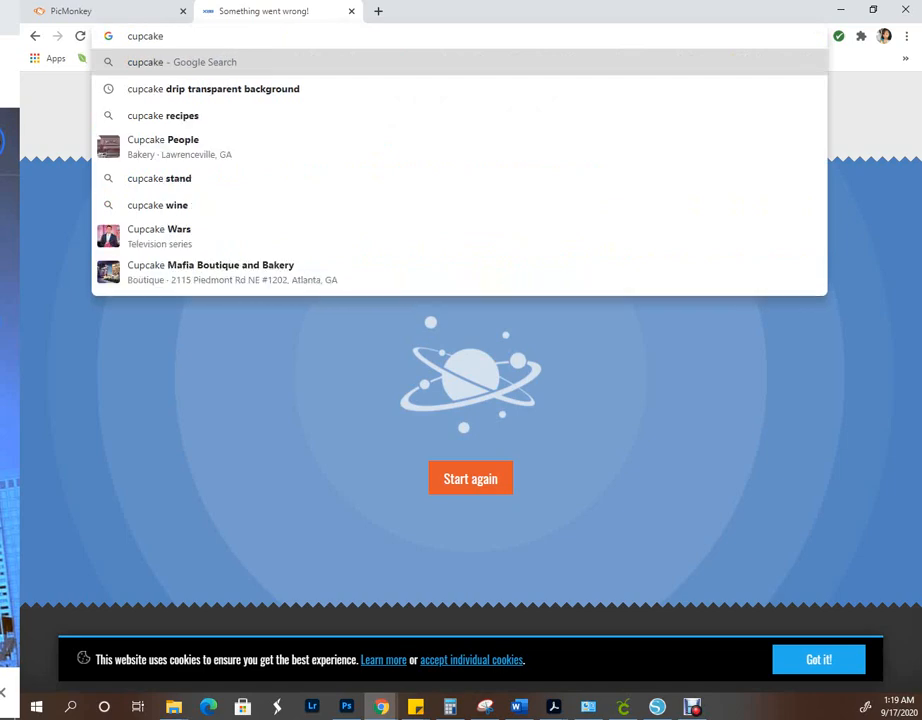
key(Down)
key(Return)
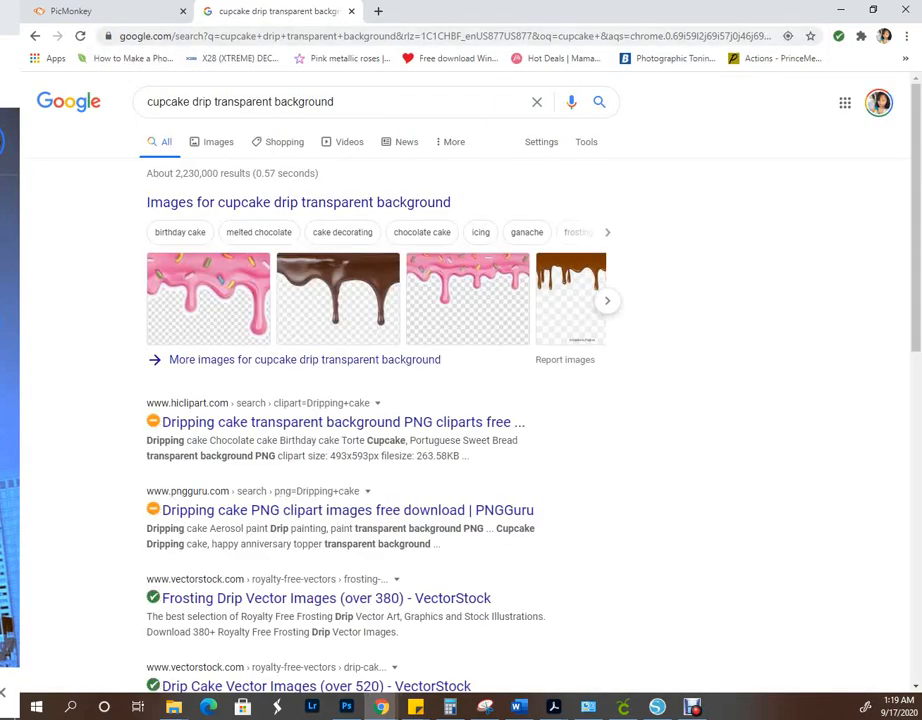
click(218, 142)
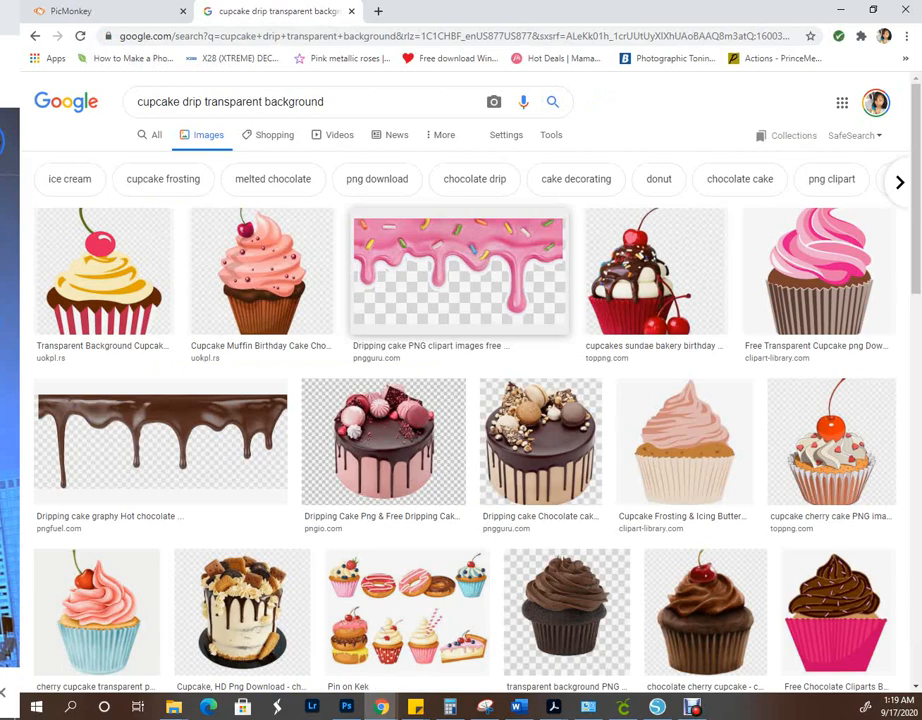
- Find the blue dripping circle among the image results and open its source page on HiClipart
scroll(245, 255, down, 6)
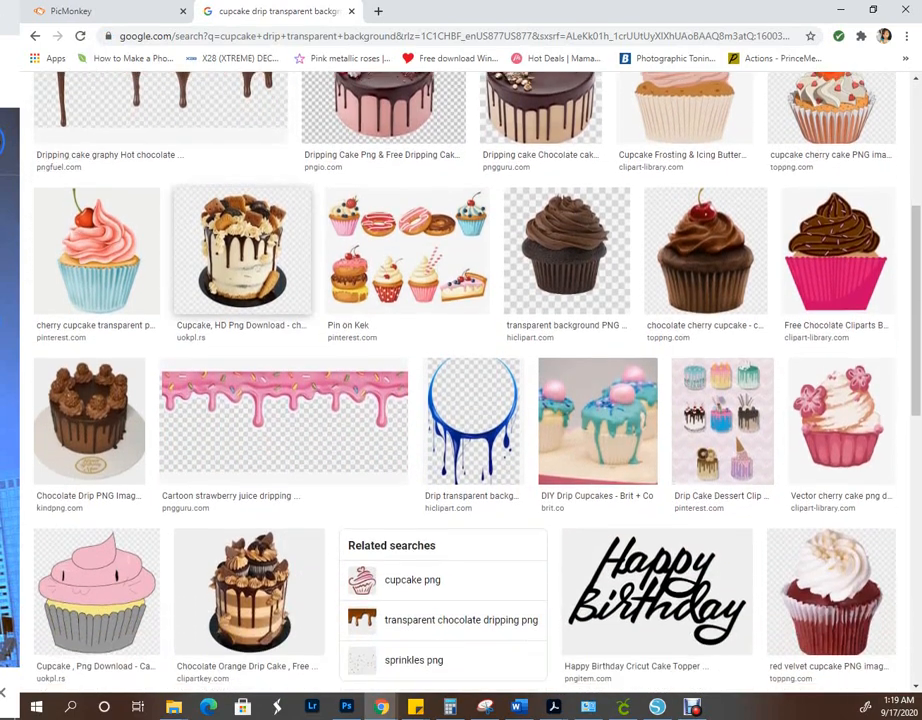
click(473, 360)
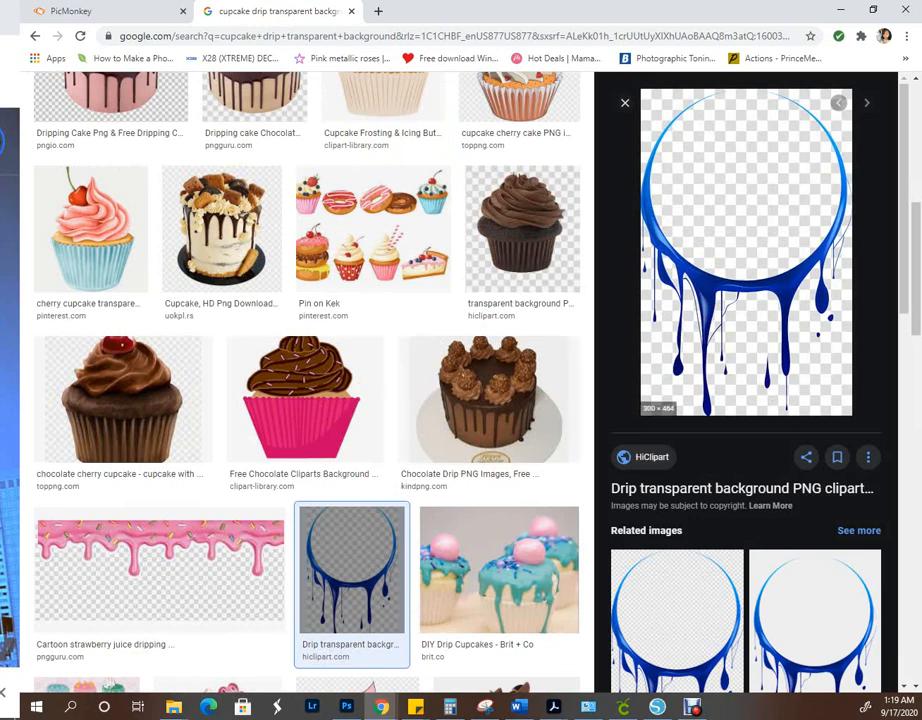
click(746, 252)
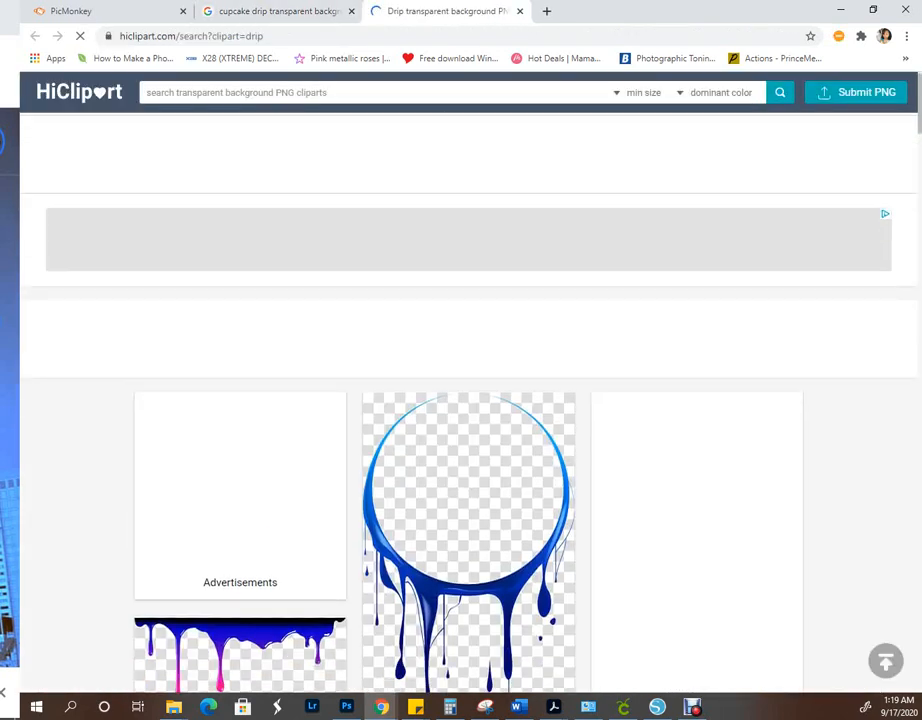
- Open the blue dripping liquid illustration on HiClipart and download its 1199x1852px transparent PNG
scroll(679, 688, down, 4)
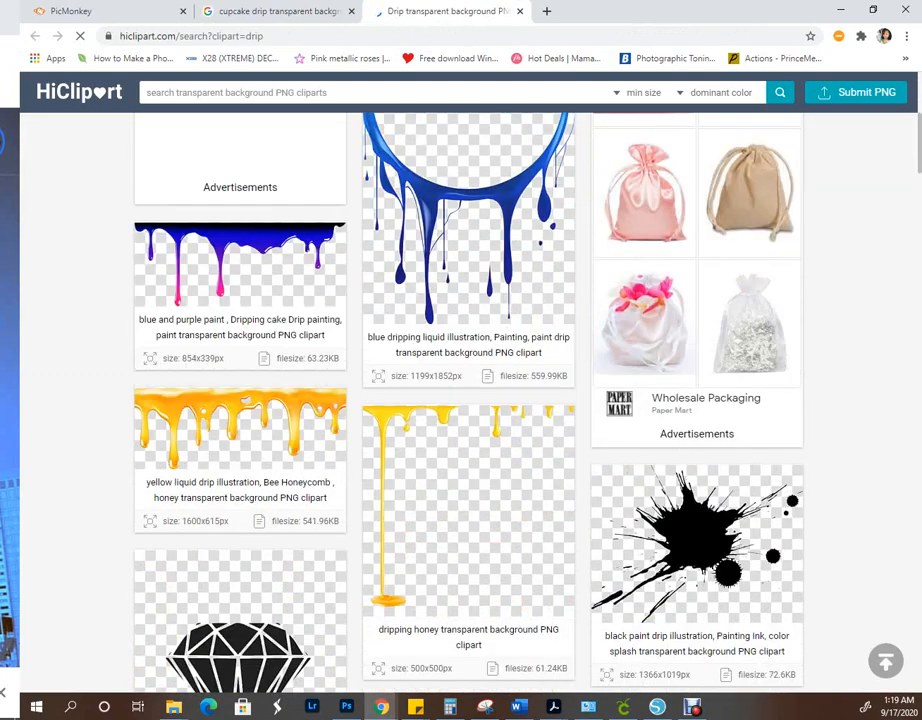
scroll(645, 350, down, 3)
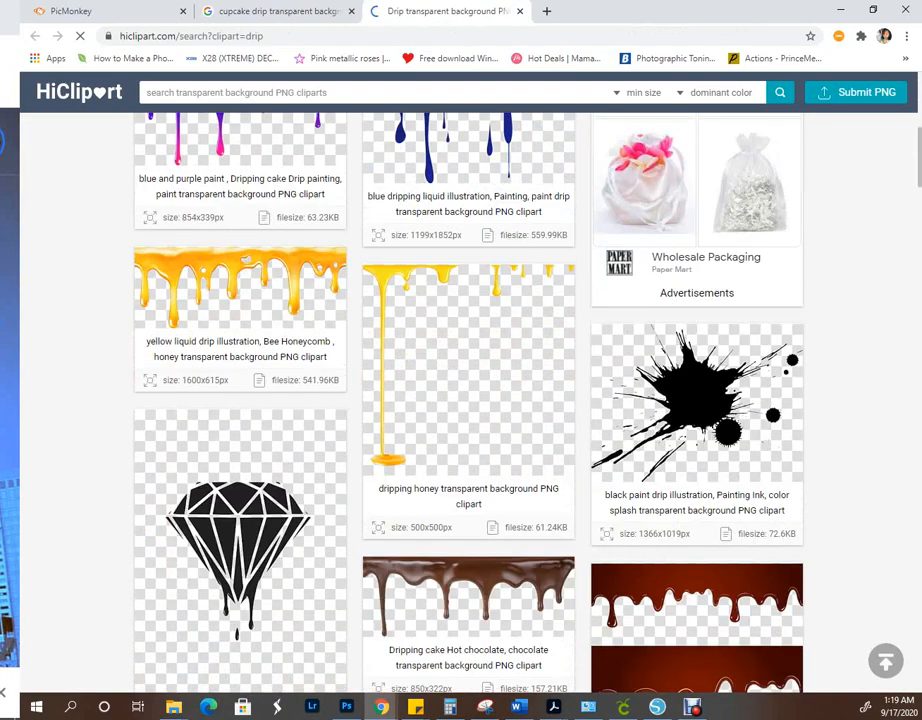
click(468, 199)
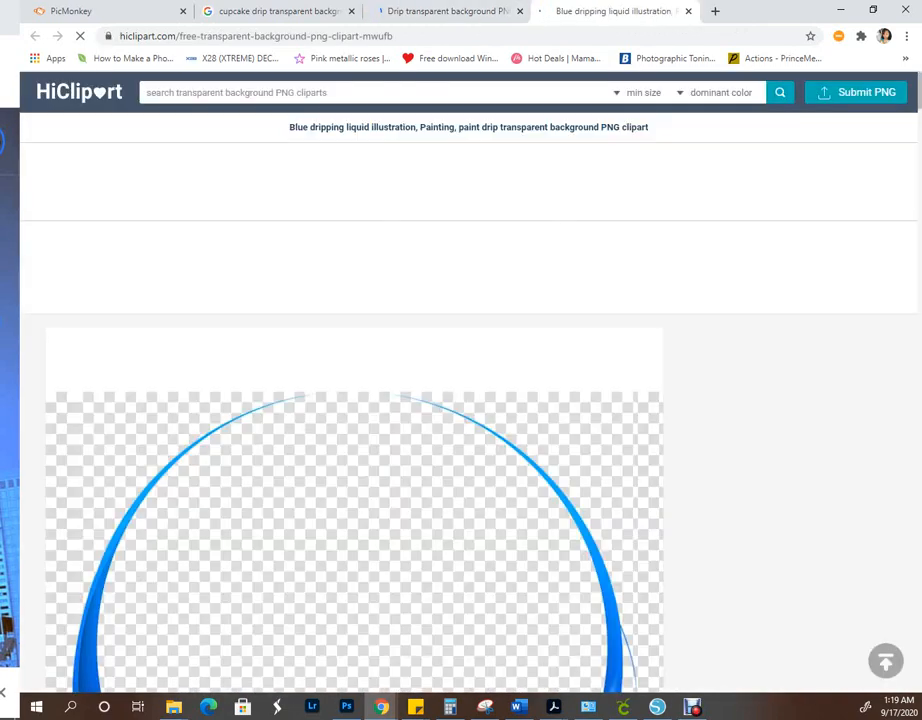
scroll(468, 282, down, 5)
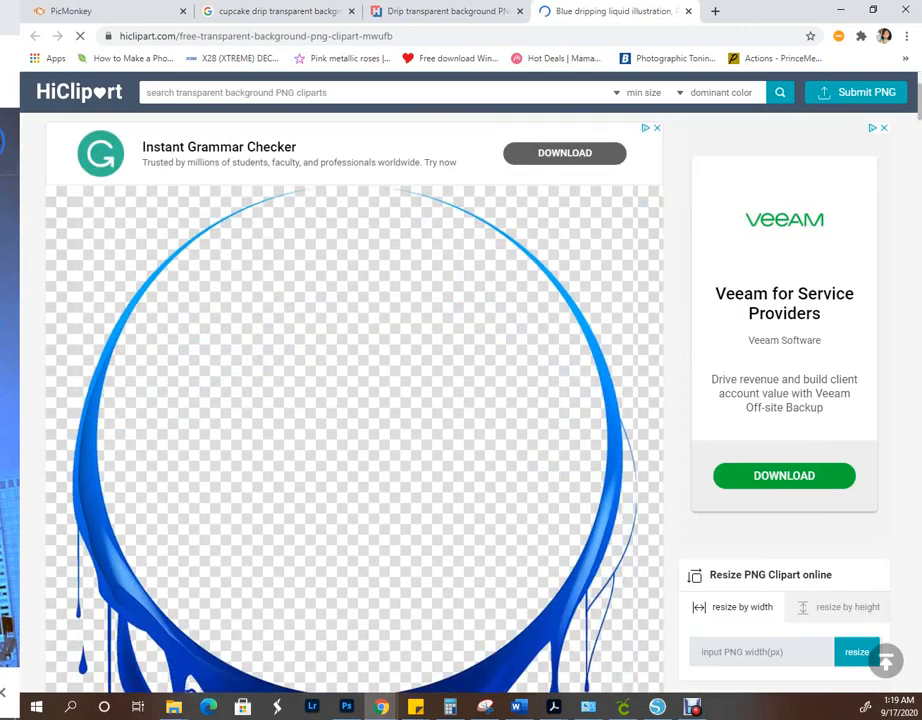
scroll(468, 400, down, 2)
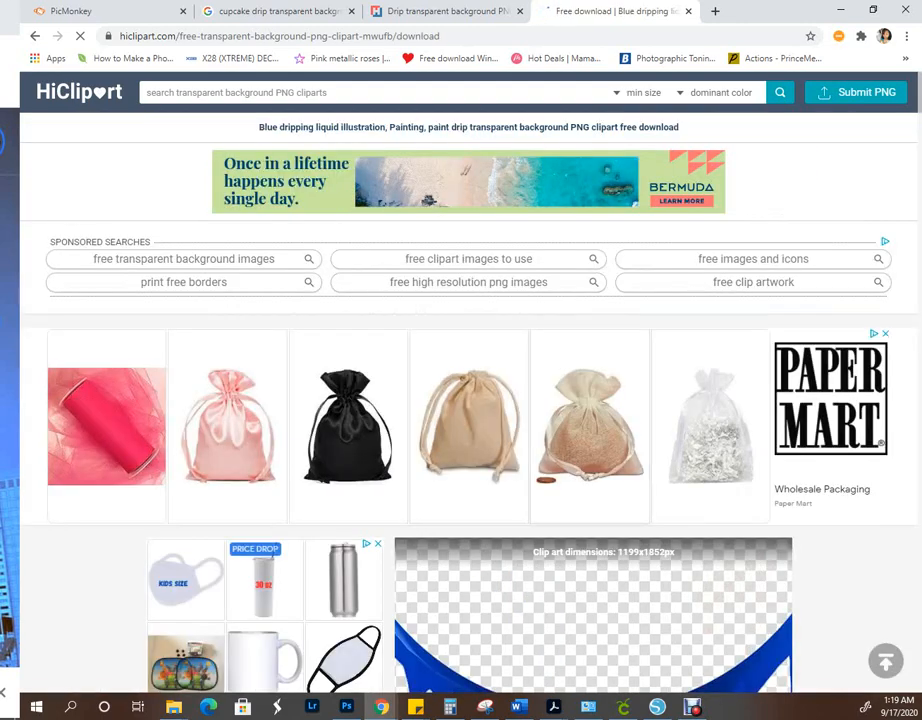
scroll(468, 400, down, 4)
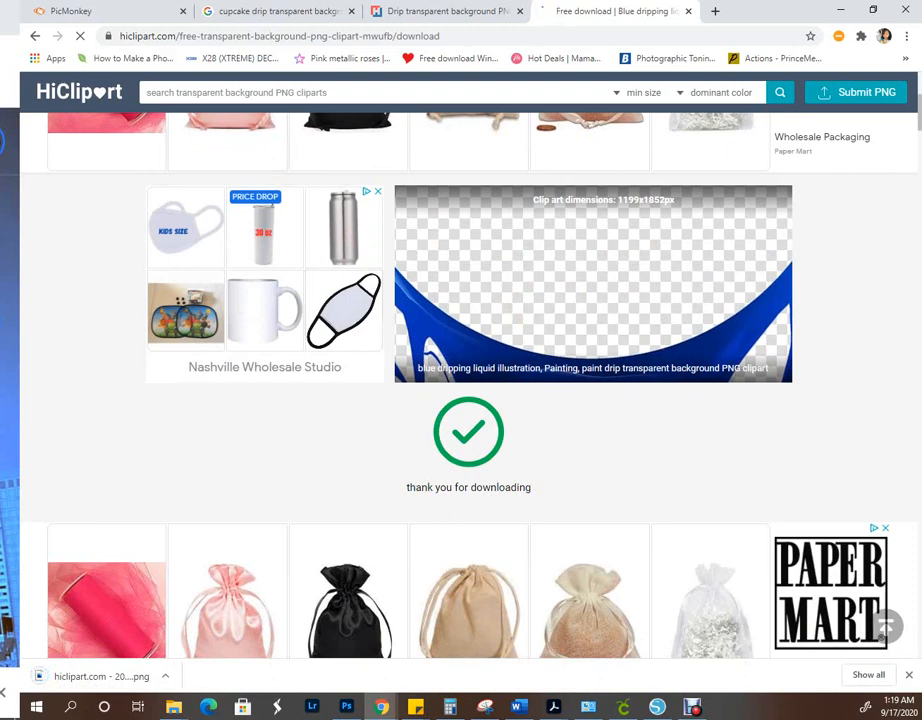
- Return to PicMonkey and add the downloaded hiclipart.com drip image from the computer's Downloads folder to the logo
click(82, 11)
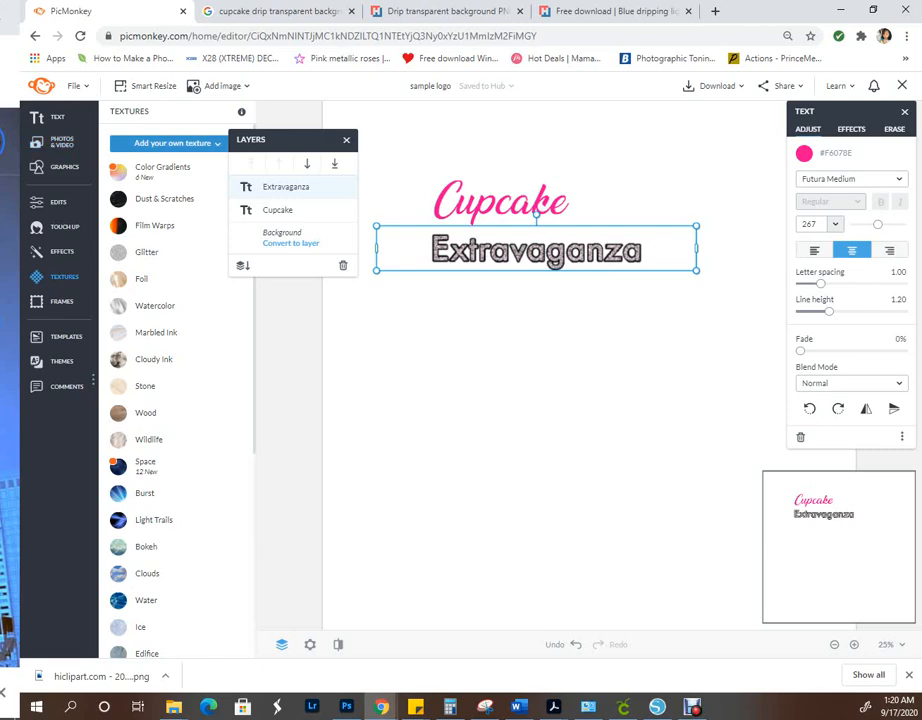
click(60, 142)
click(172, 143)
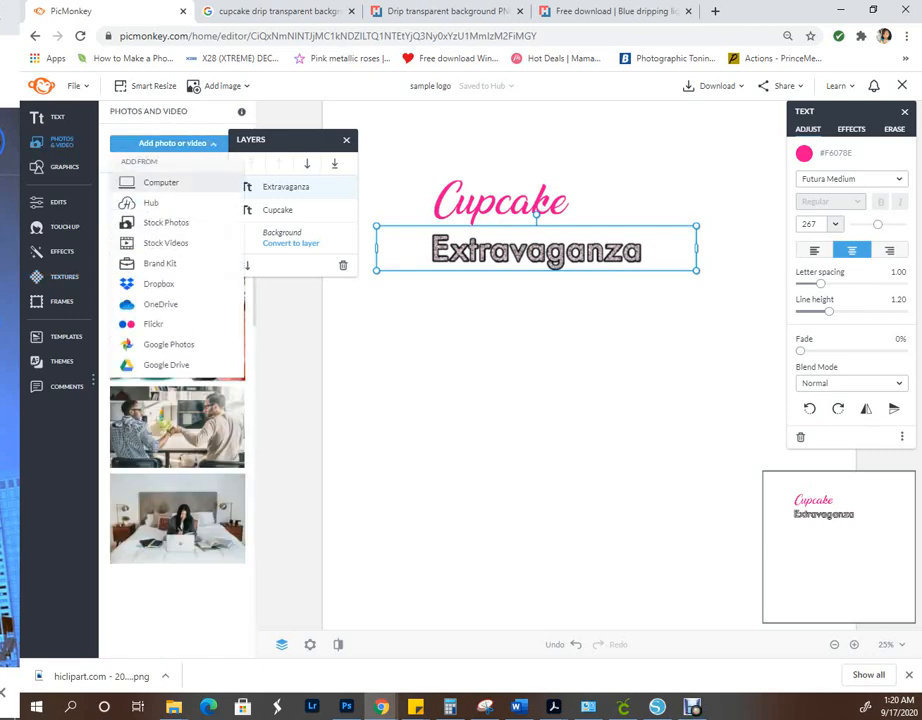
click(160, 182)
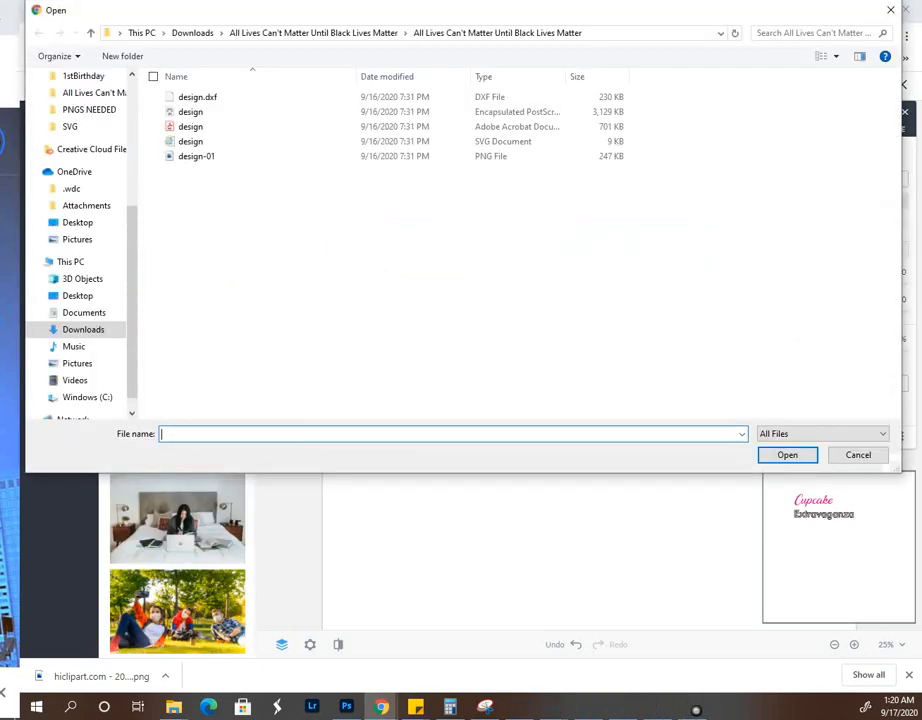
click(83, 330)
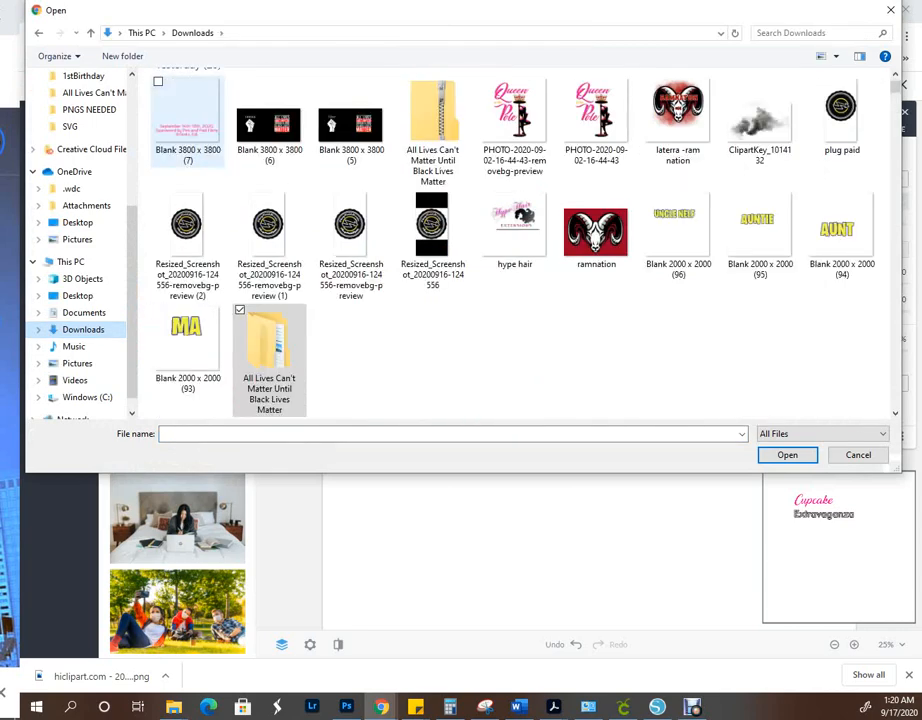
scroll(188, 130, up, 2)
click(188, 135)
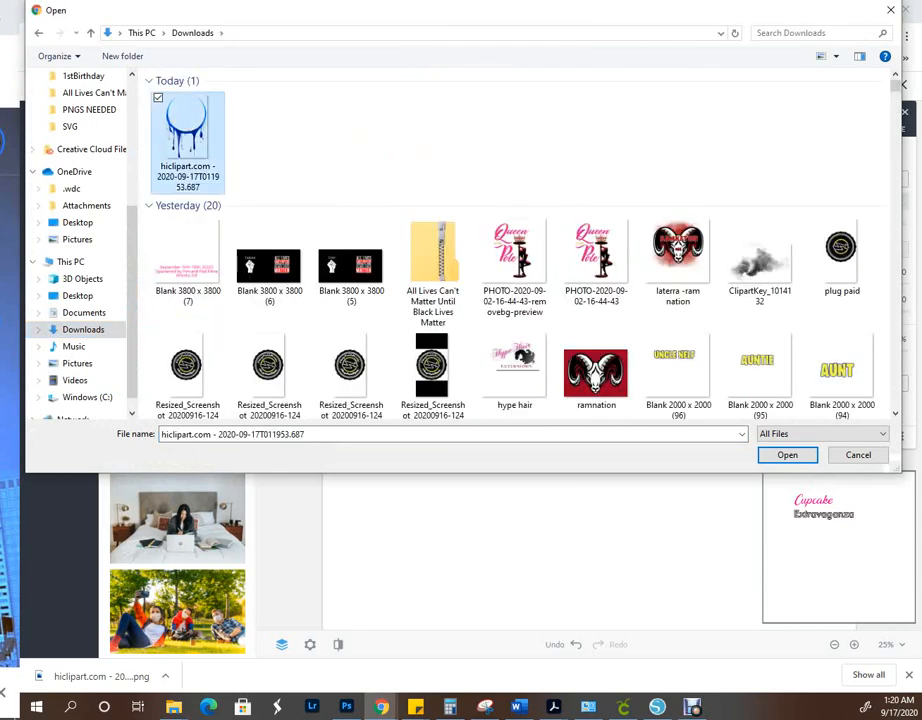
click(787, 455)
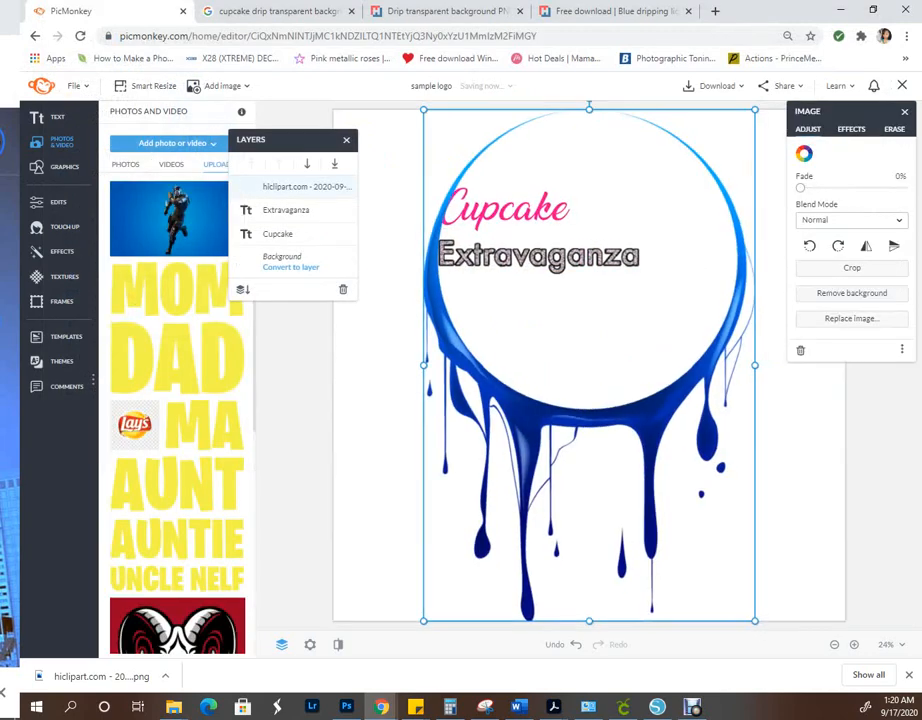
- Shrink the drip image over the text and recolor it, trying pink #f6078e before settling on purple #6c12b1
drag(688, 200, 538, 199)
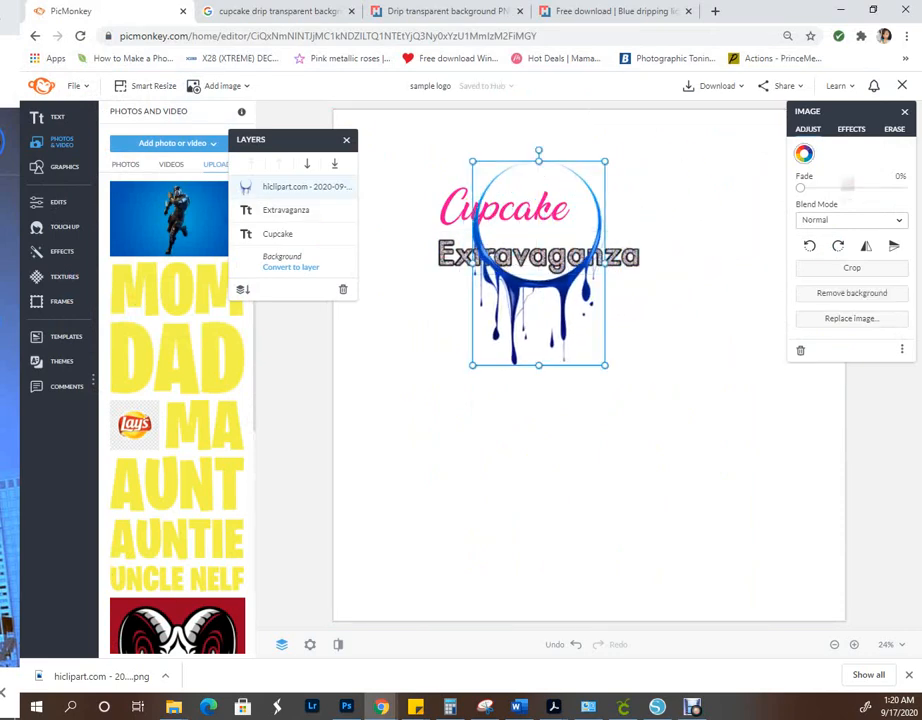
click(804, 154)
click(817, 453)
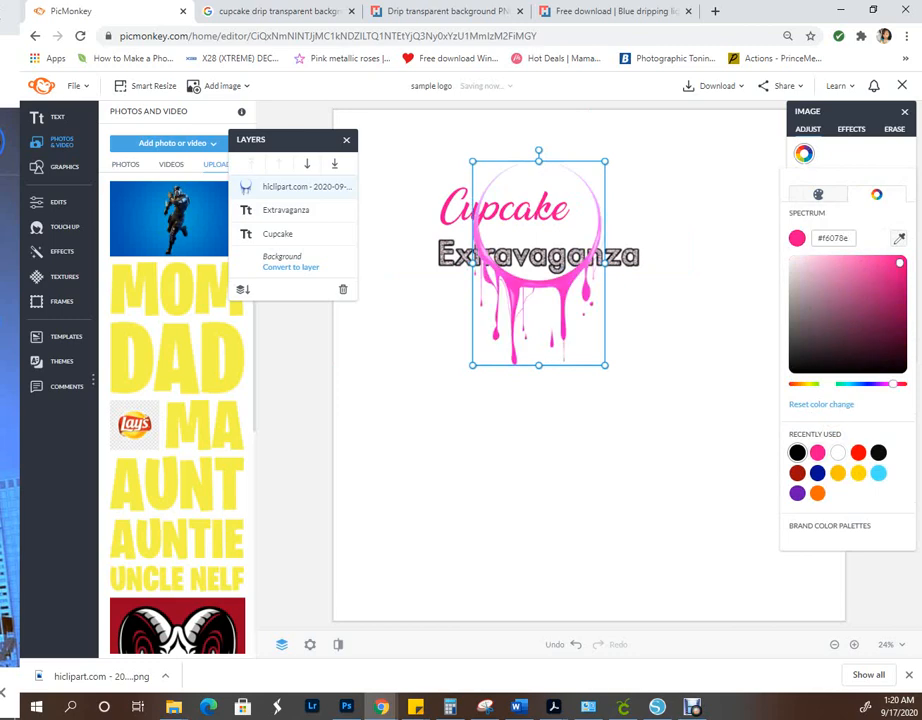
click(797, 493)
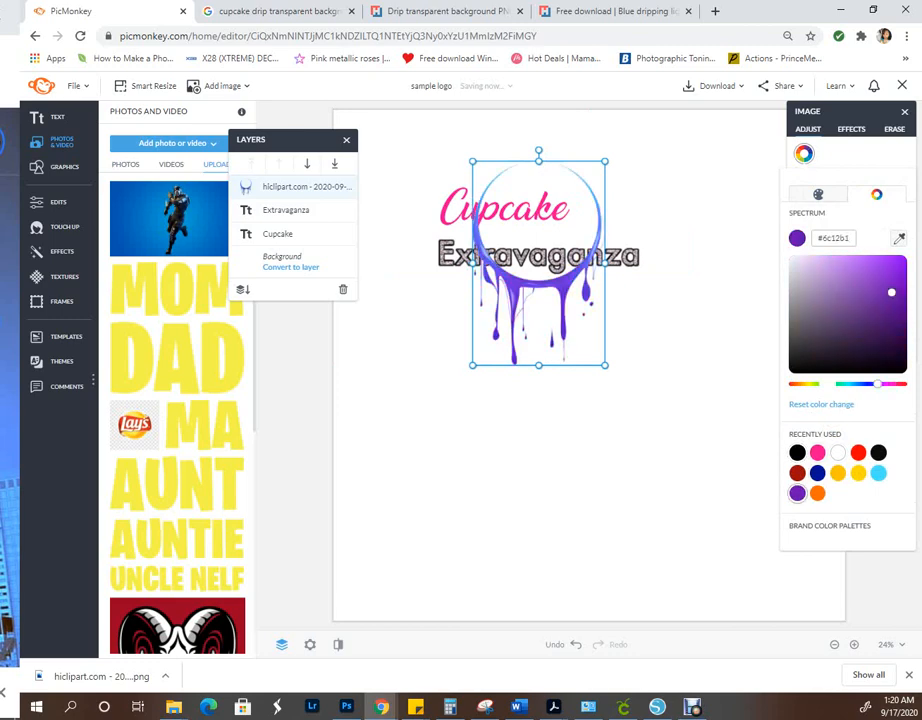
- Enlarge the purple drip image slightly and reposition it lower, under the second half of the Extravaganza text
mouse_move(538, 264)
mouse_down()
mouse_move(538, 291)
mouse_move(522, 291)
mouse_move(481, 214)
mouse_move(548, 243)
mouse_up()
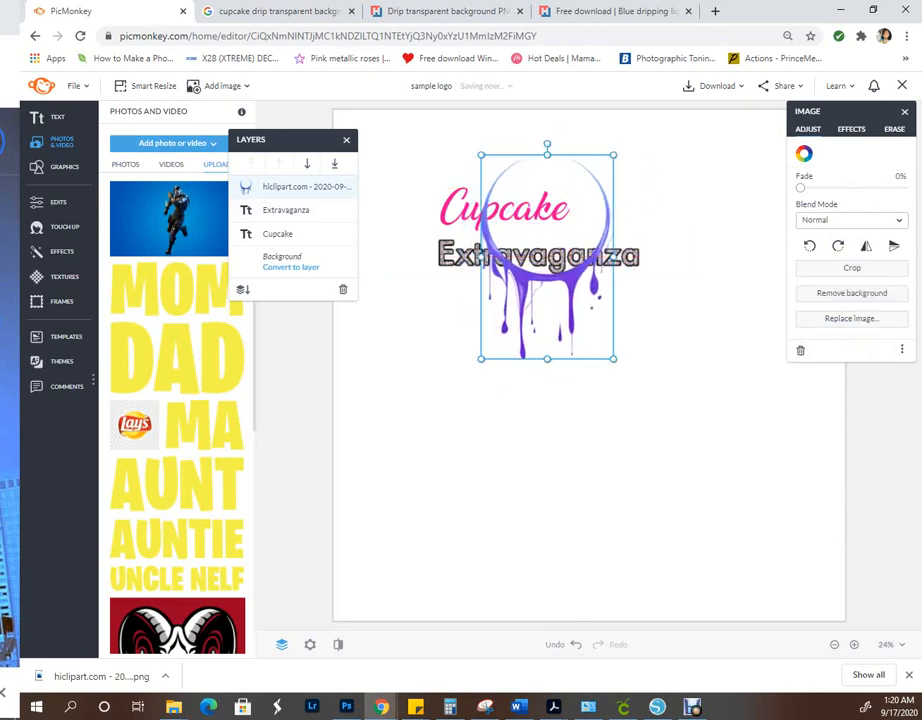
drag(613, 359, 609, 352)
drag(545, 254, 589, 309)
drag(653, 407, 665, 424)
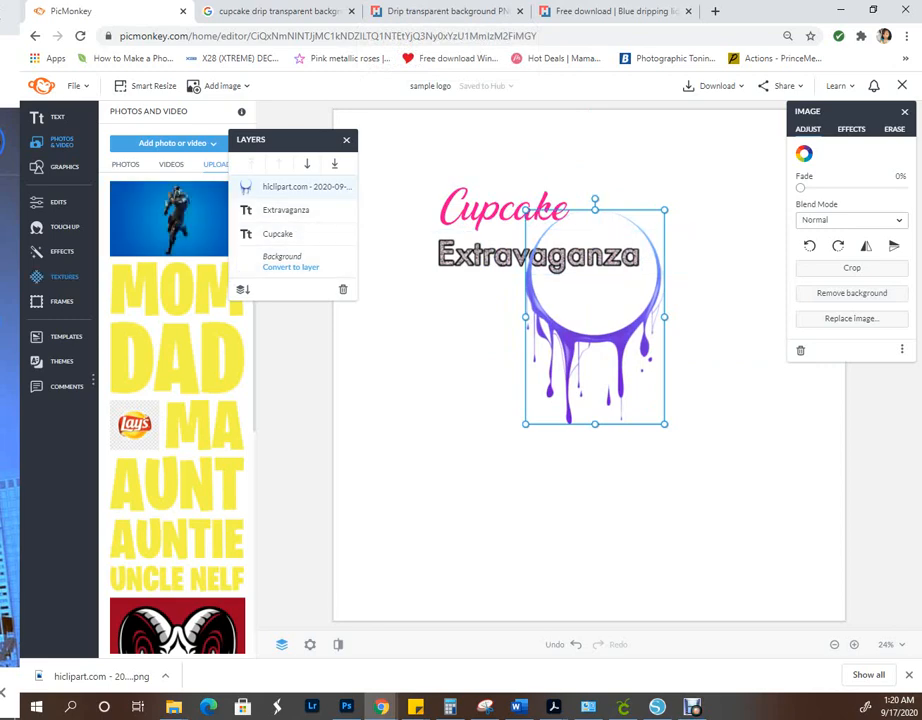
drag(595, 330, 570, 336)
- Move the Cupcake text inside the drip circle and send the drip image behind both text layers
drag(520, 208, 583, 302)
click(590, 358)
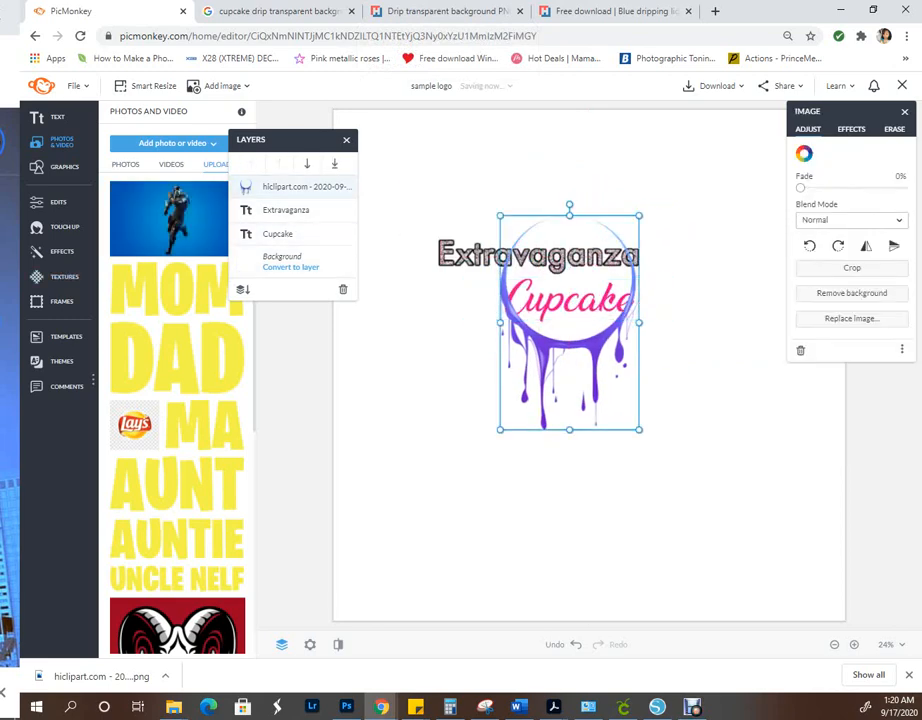
right_click(590, 358)
click(628, 408)
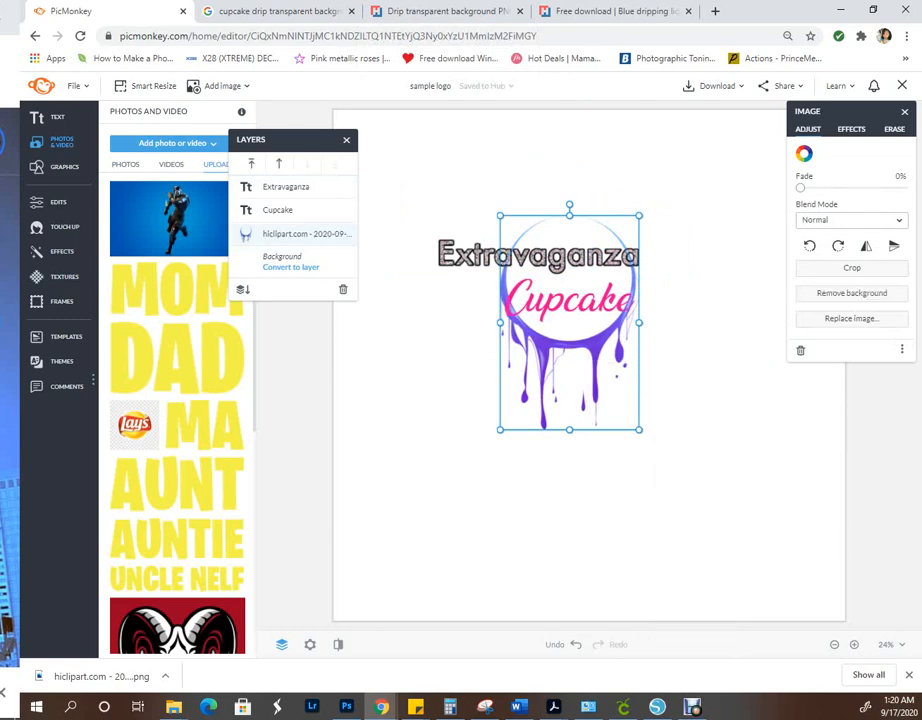
- Enlarge the Cupcake text to about size 416 so it spans across the lower part of the drip circle
click(278, 210)
click(690, 350)
drag(572, 300, 575, 300)
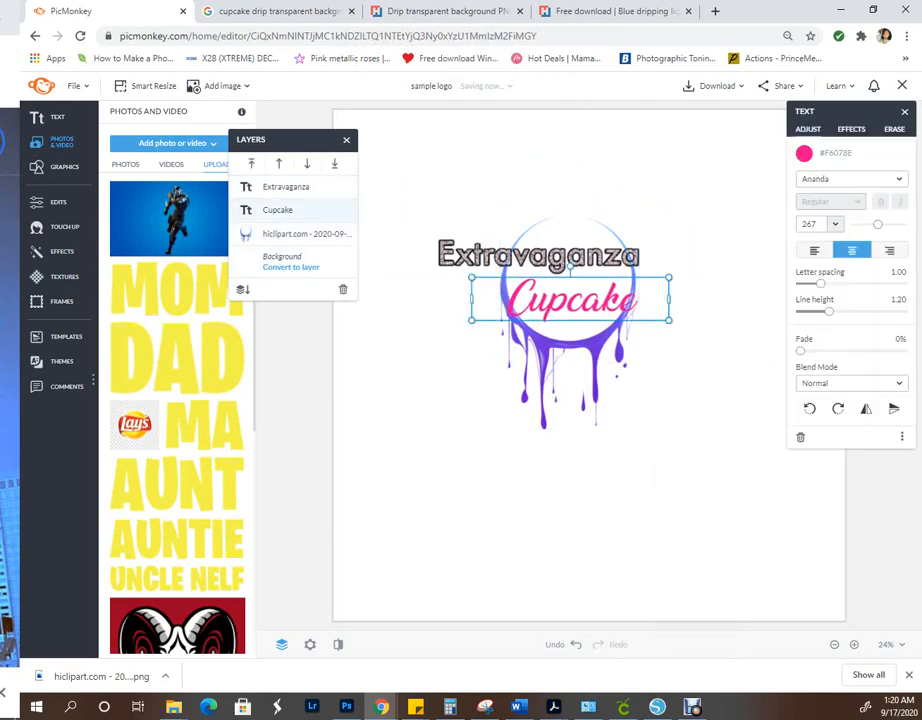
drag(669, 320, 579, 323)
- Move the Extravaganza text beneath Cupcake over the drips and set its font to Black Note
drag(540, 255, 571, 364)
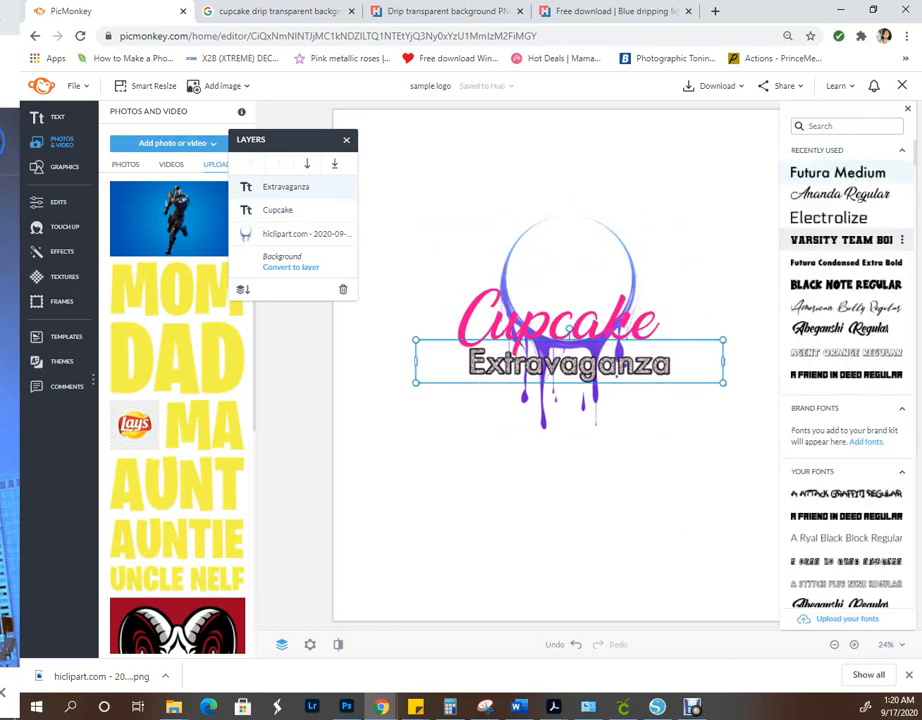
click(851, 178)
click(846, 284)
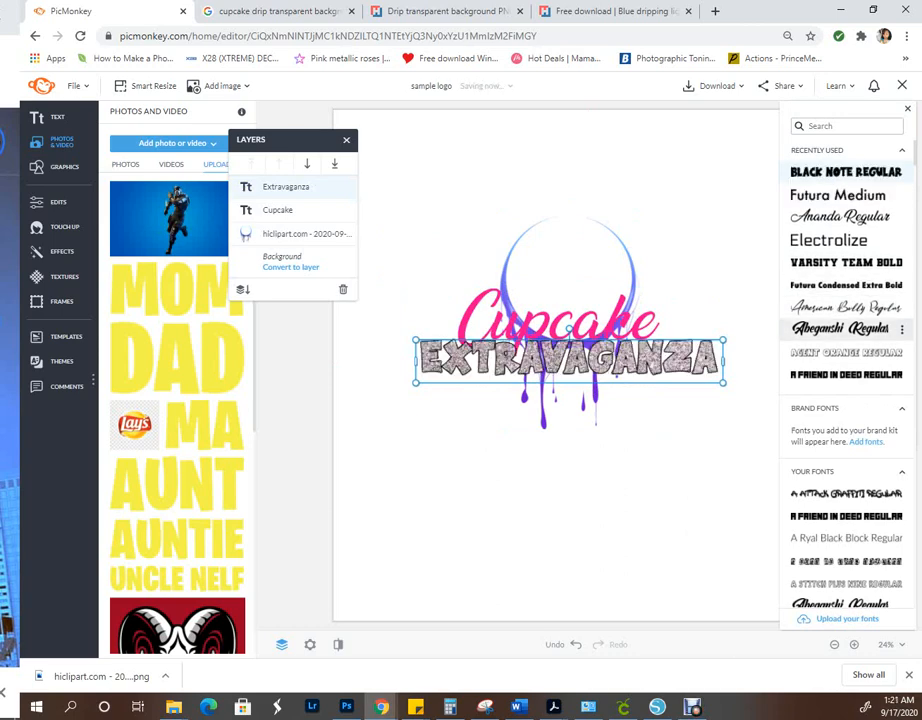
- Lower and shrink the Extravaganza text to about Cupcake's width, and shift Cupcake slightly right to line up above it
scroll(846, 300, down, 3)
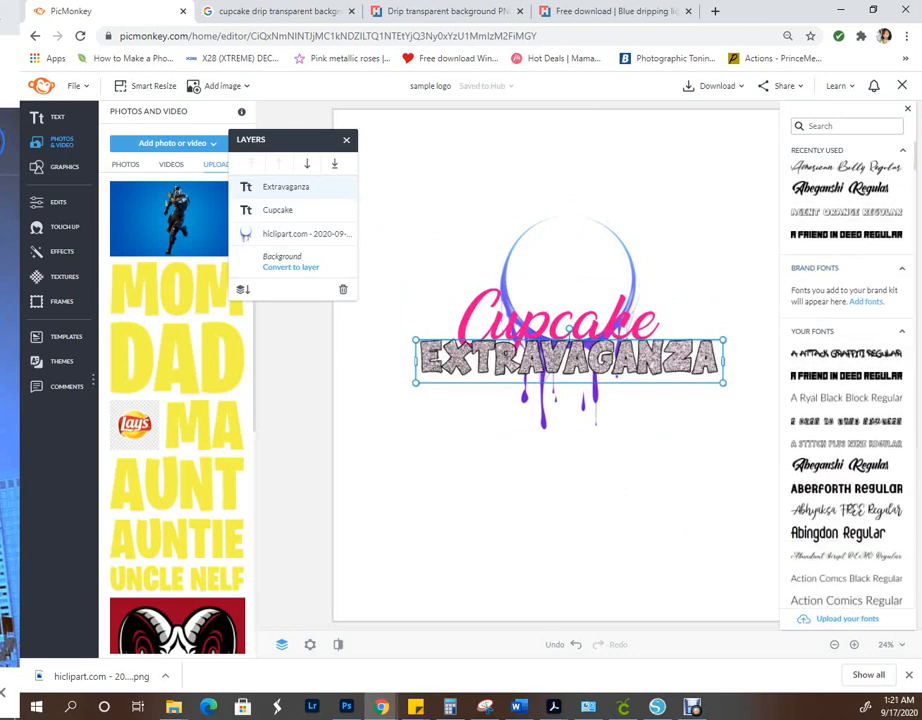
click(571, 360)
mouse_move(571, 360)
mouse_down()
mouse_move(571, 377)
mouse_move(571, 369)
mouse_up()
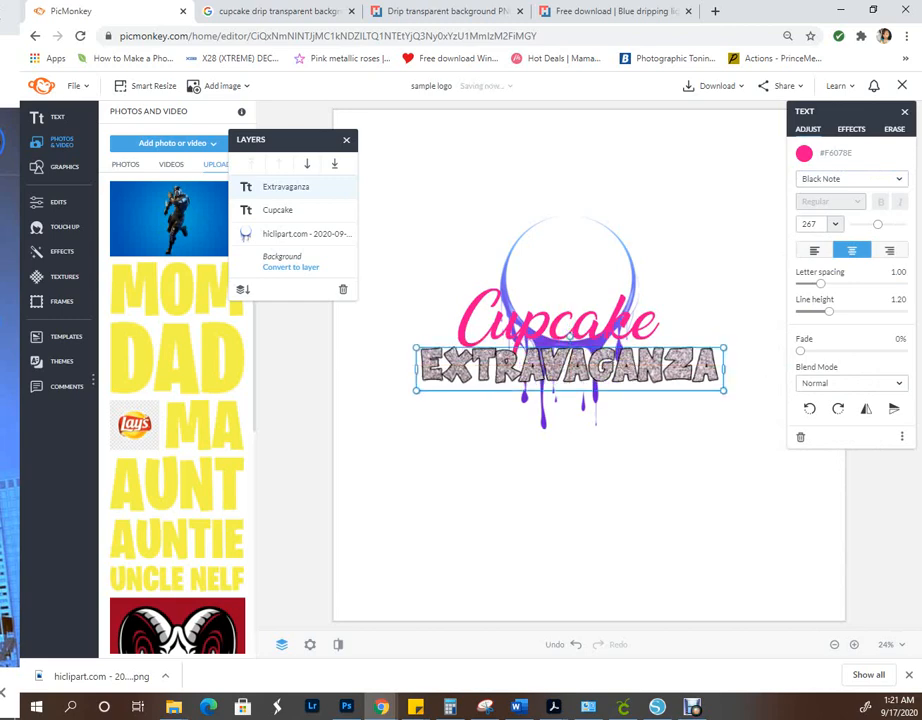
drag(723, 391, 648, 380)
drag(519, 360, 574, 325)
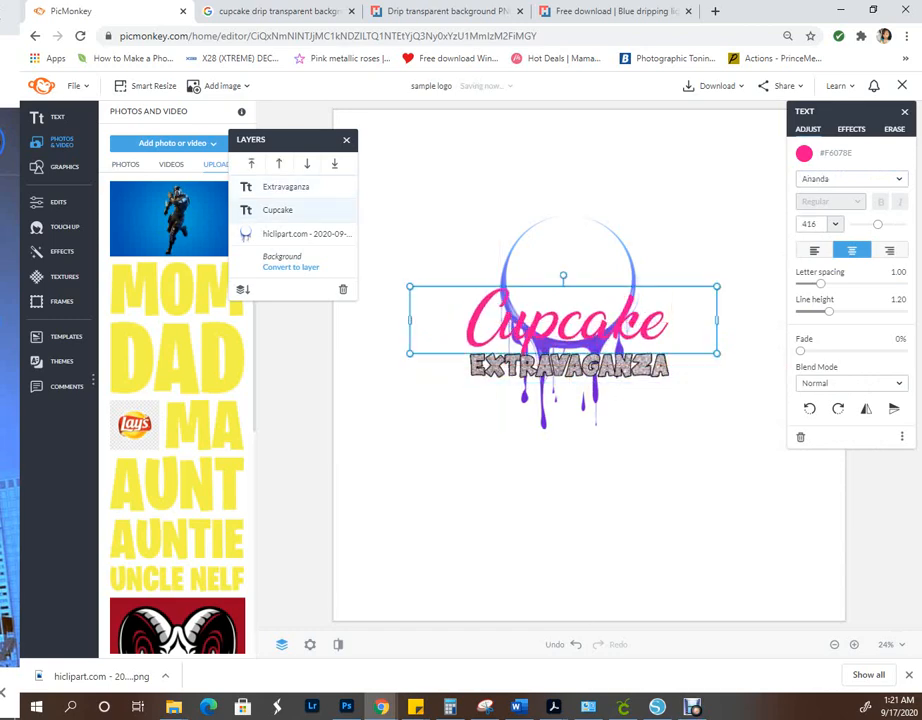
- Try the A Attack Graffiti, Alire and Atlane fonts on the Cupcake text, and settle on Bauman
click(851, 178)
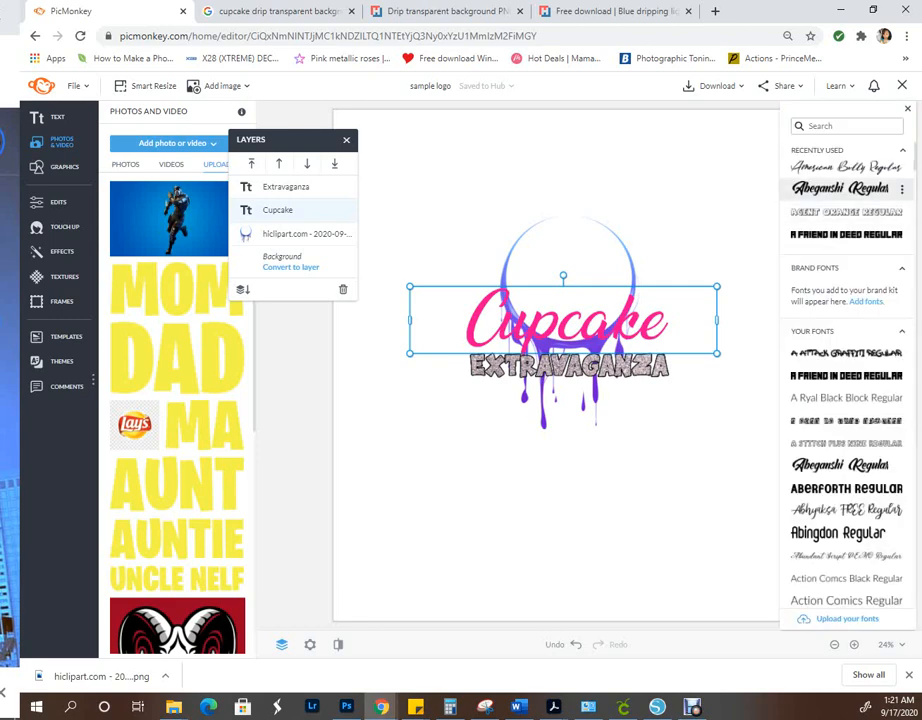
scroll(846, 364, down, 2)
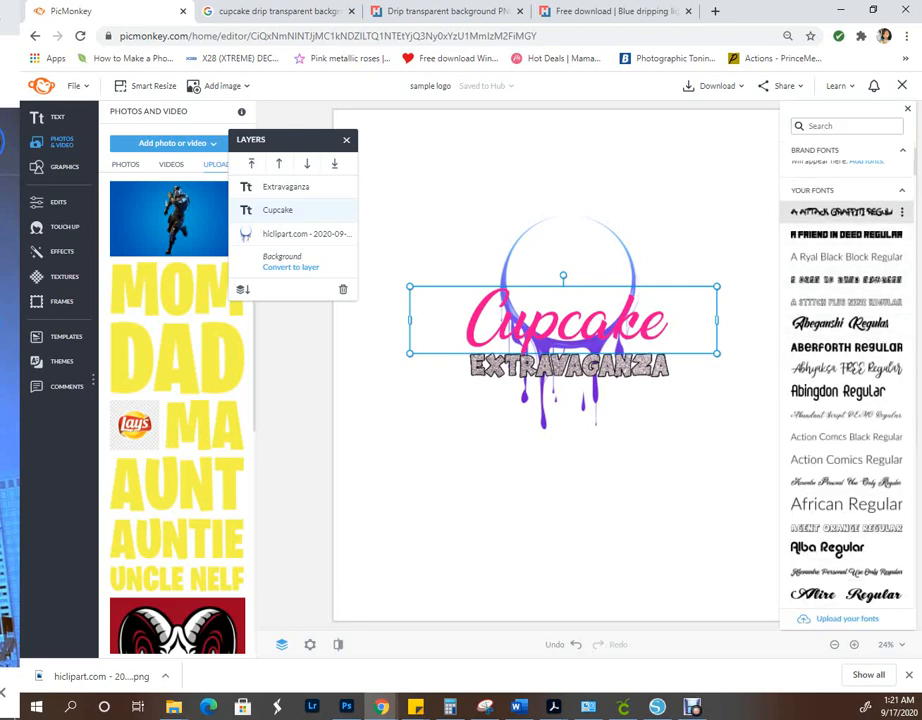
click(846, 212)
scroll(846, 410, down, 3)
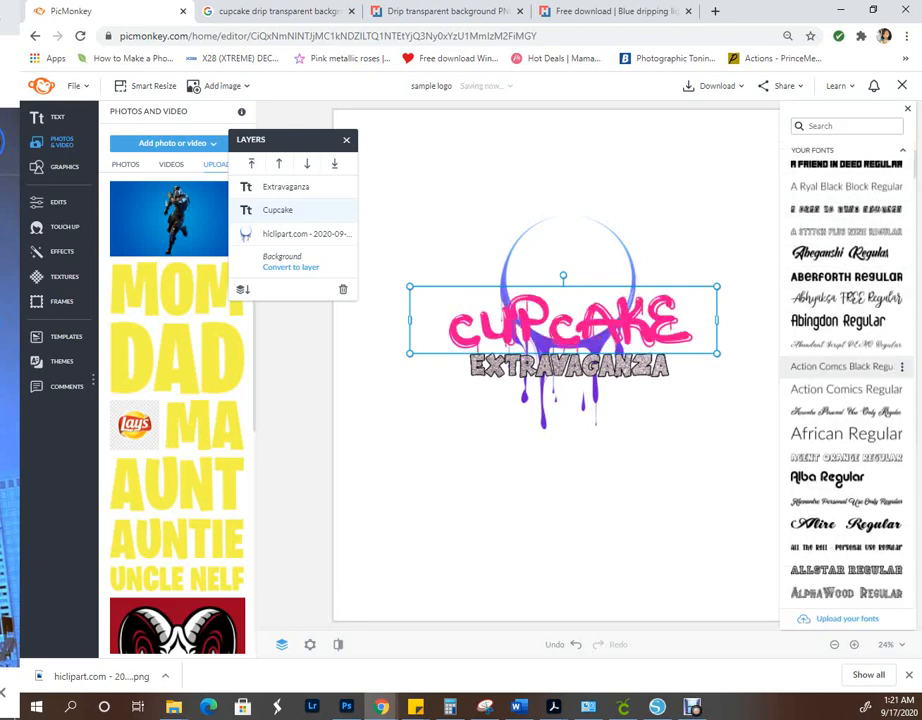
click(846, 383)
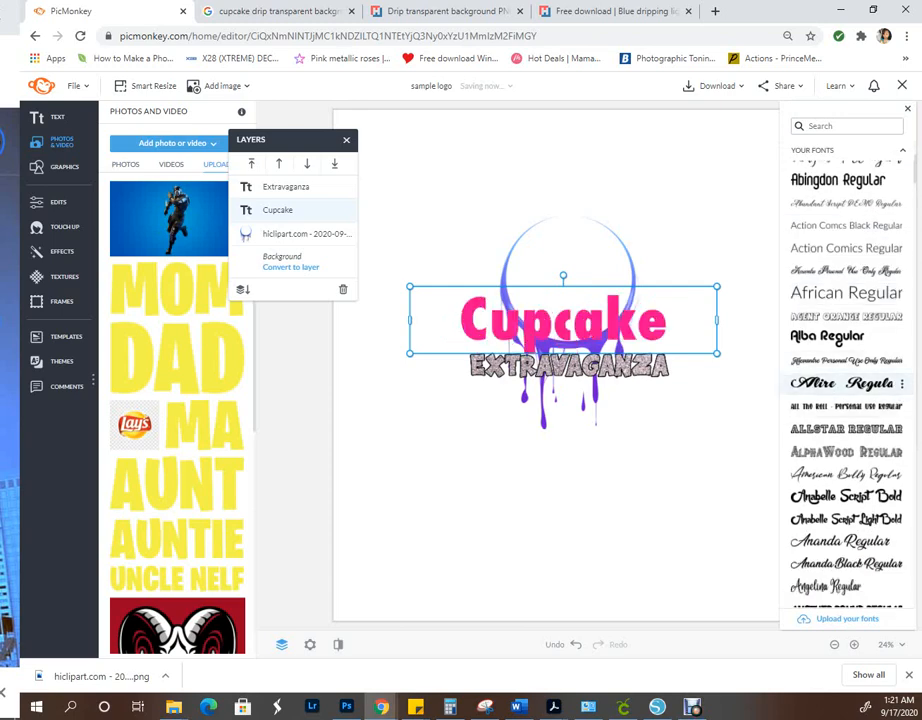
scroll(846, 480, down, 2)
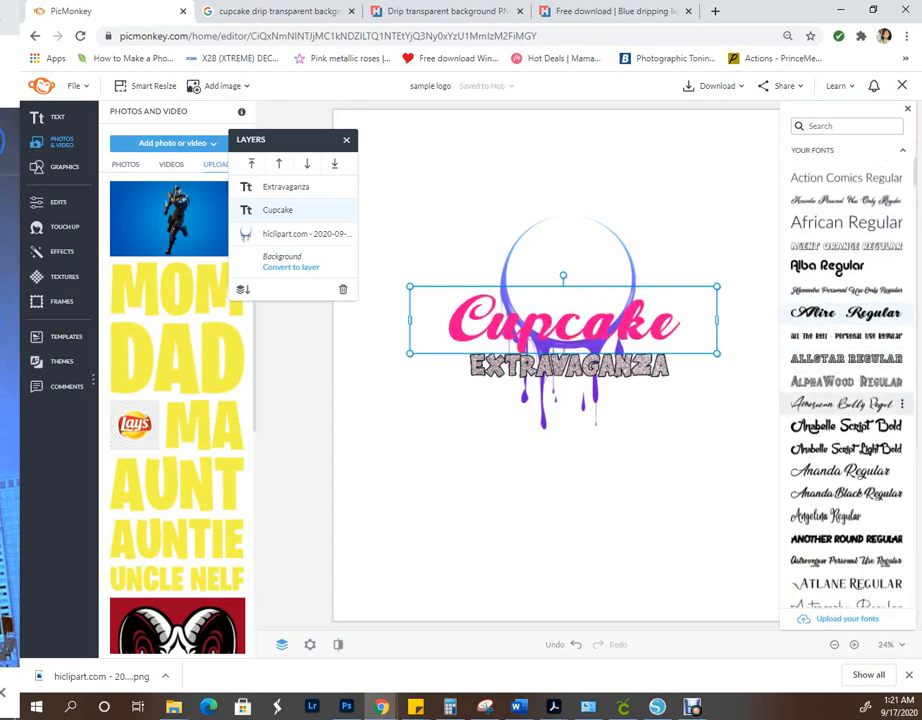
click(846, 513)
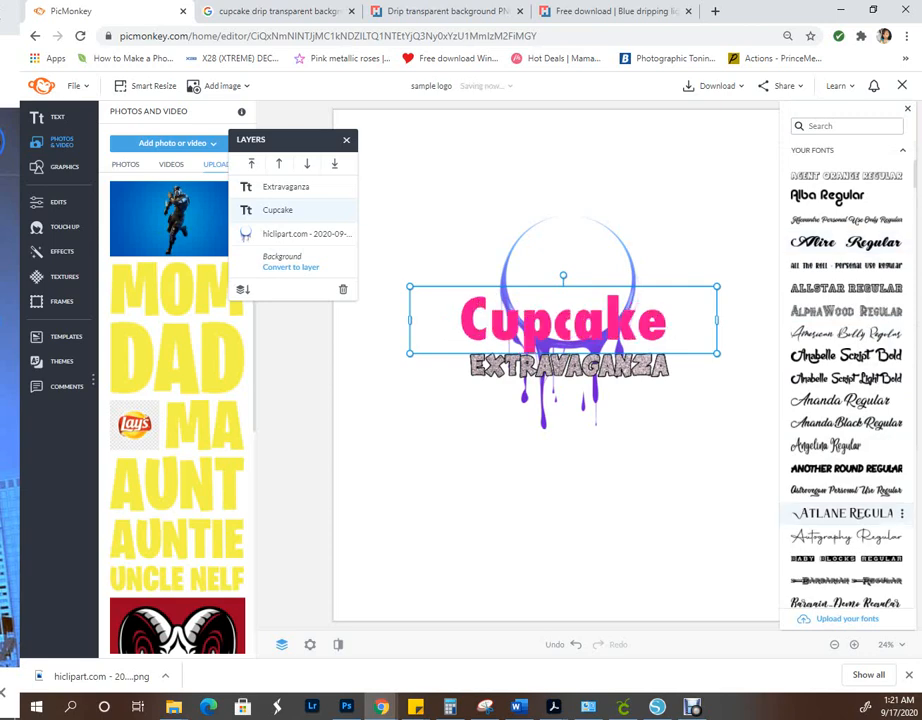
scroll(846, 334, down, 1)
scroll(846, 334, down, 2)
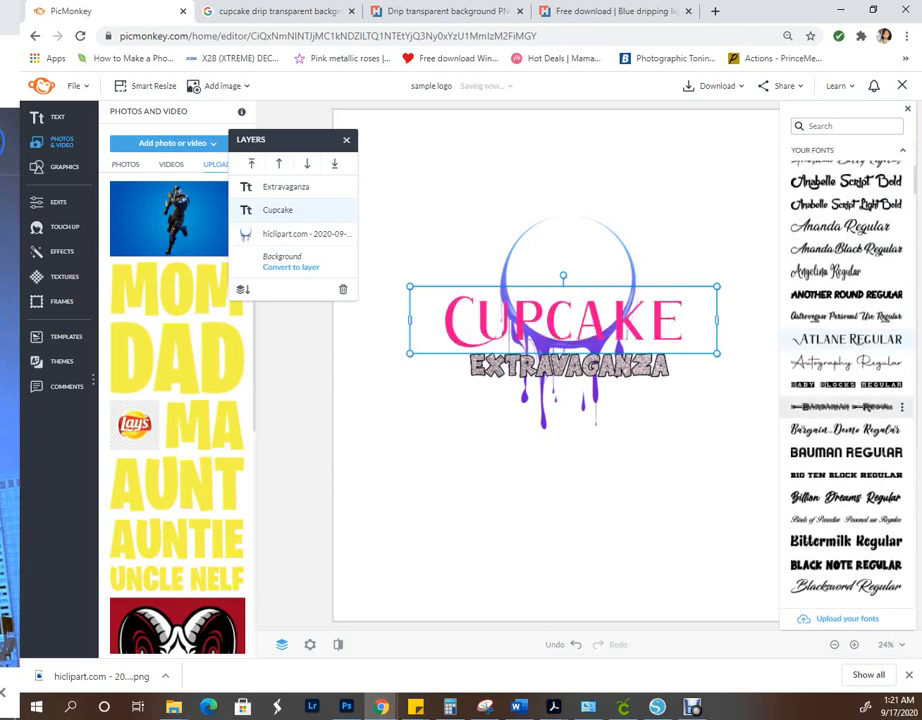
click(846, 414)
click(907, 108)
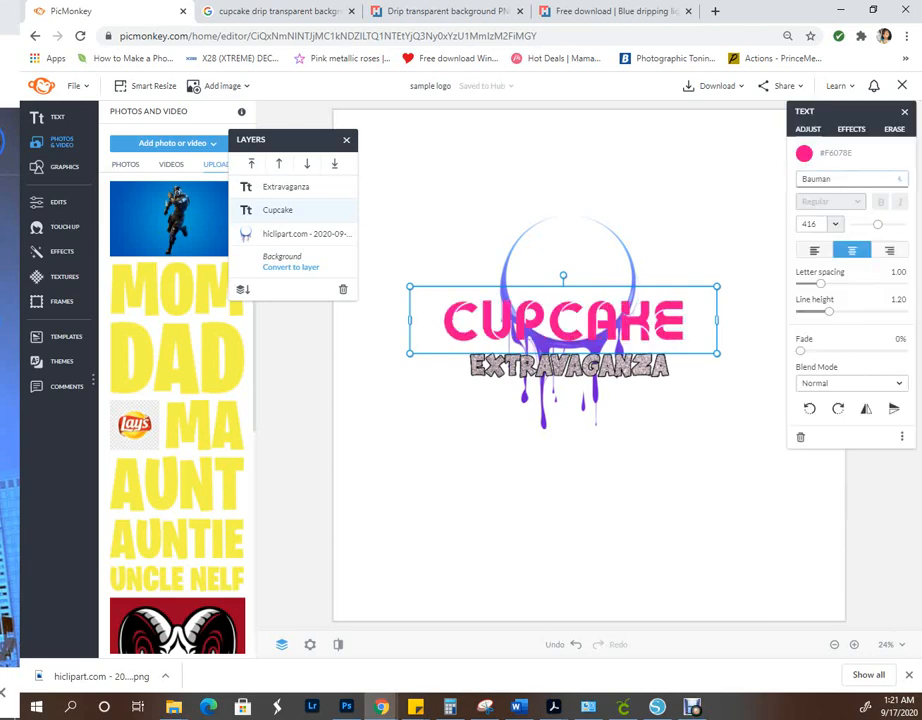
- Lower the Cupcake text to sit directly on top of Extravaganza, and shift the drip image slightly left to centre it behind the text
drag(563, 322, 563, 335)
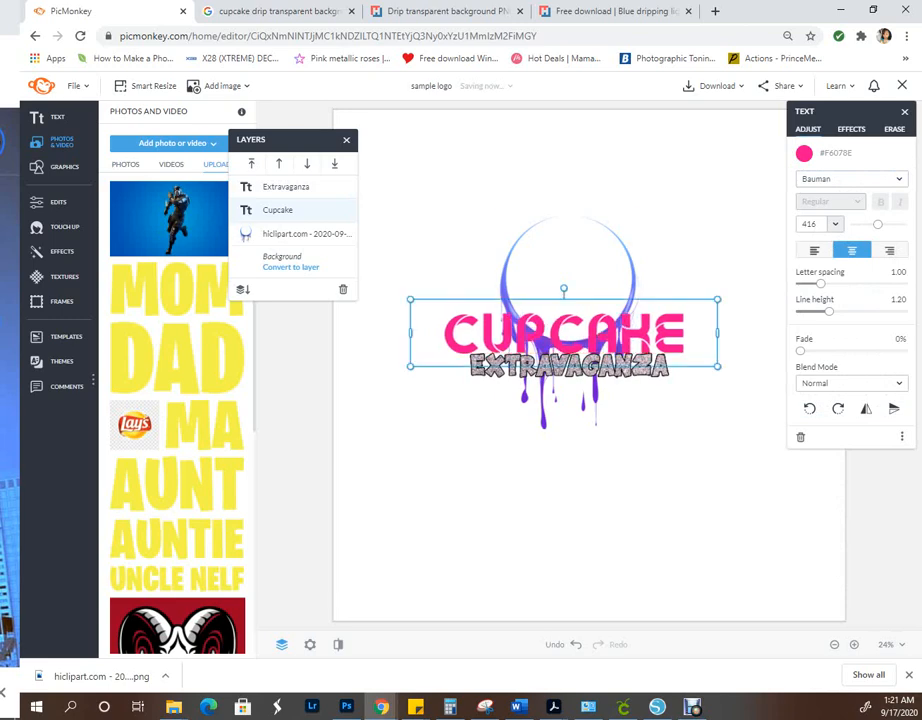
click(569, 285)
drag(569, 285, 563, 281)
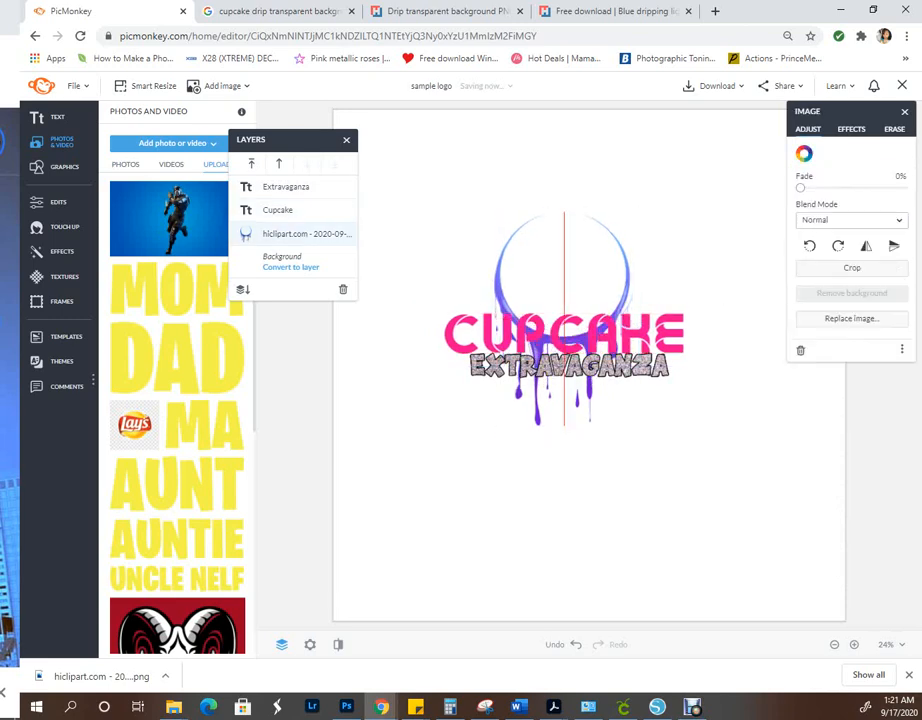
double_click(563, 281)
- Switch to the Google image results and preview the chocolate cupcake clipart with the pink wrapper
click(280, 11)
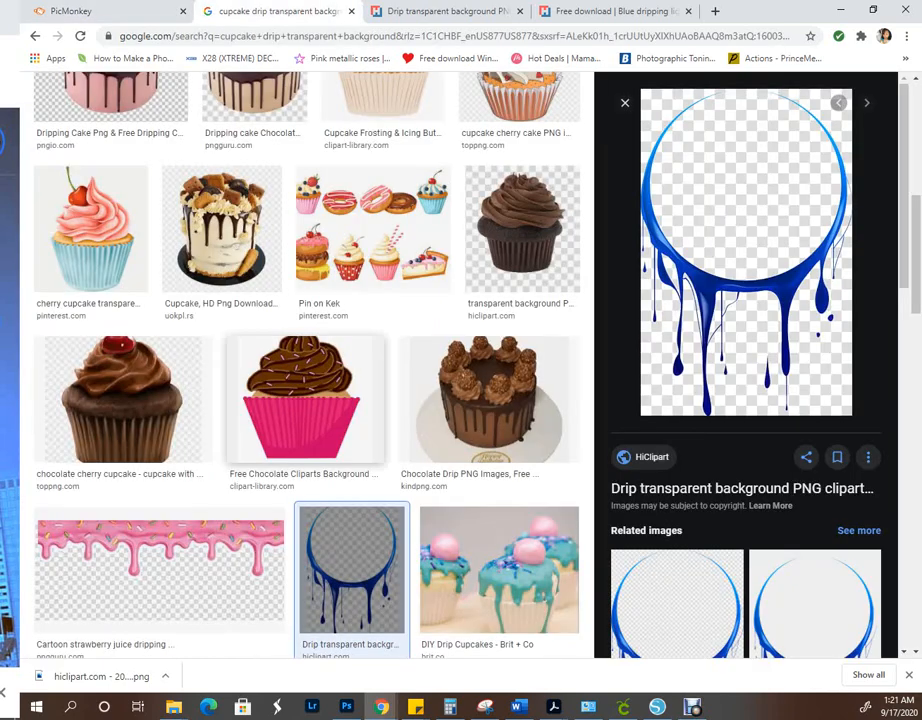
click(305, 400)
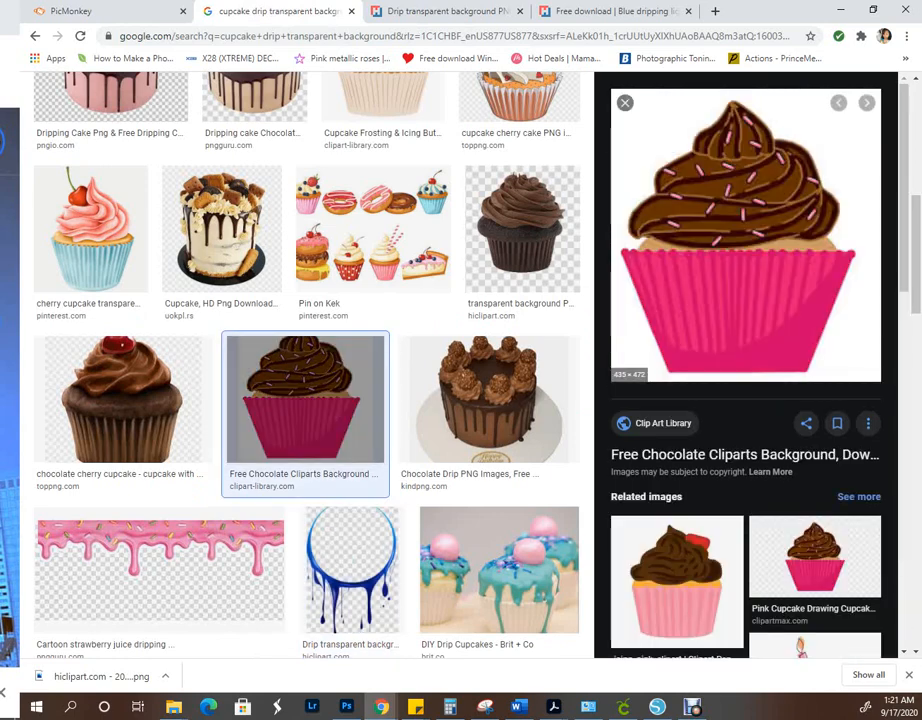
click(745, 236)
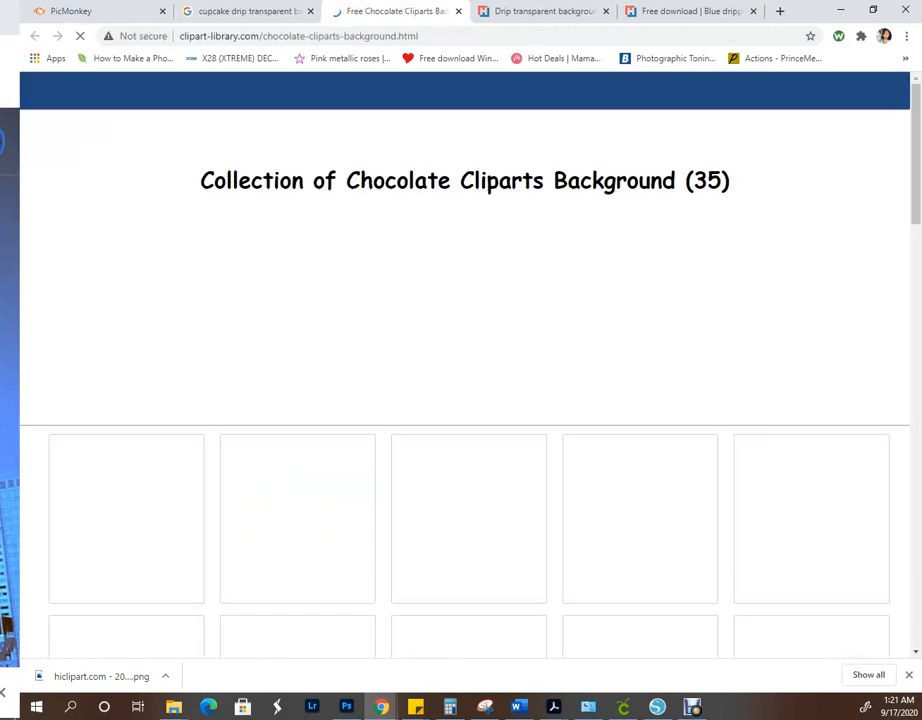
scroll(465, 400, down, 2)
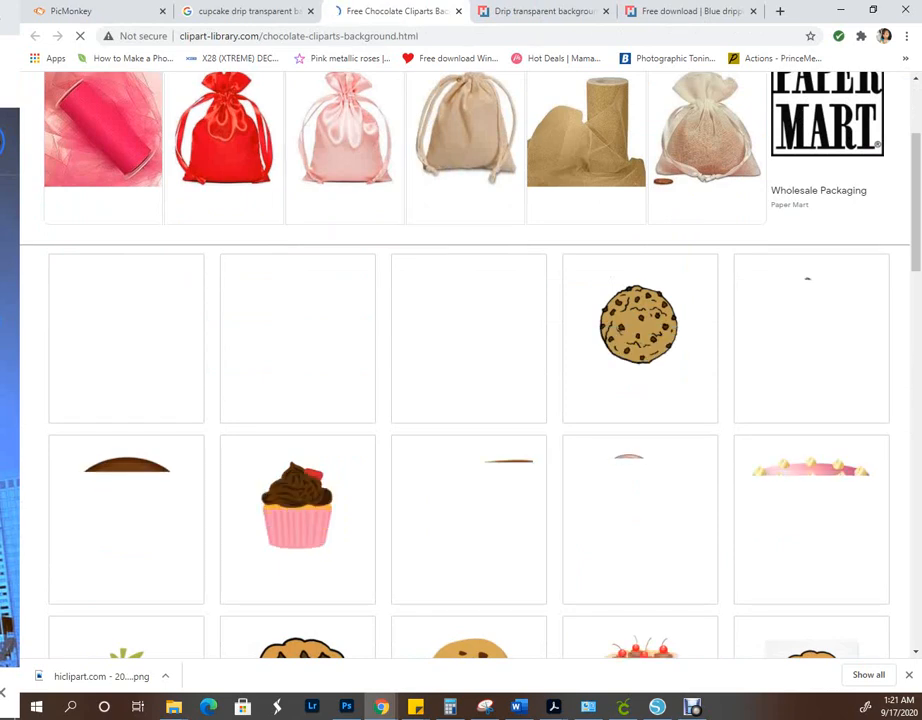
scroll(465, 400, down, 5)
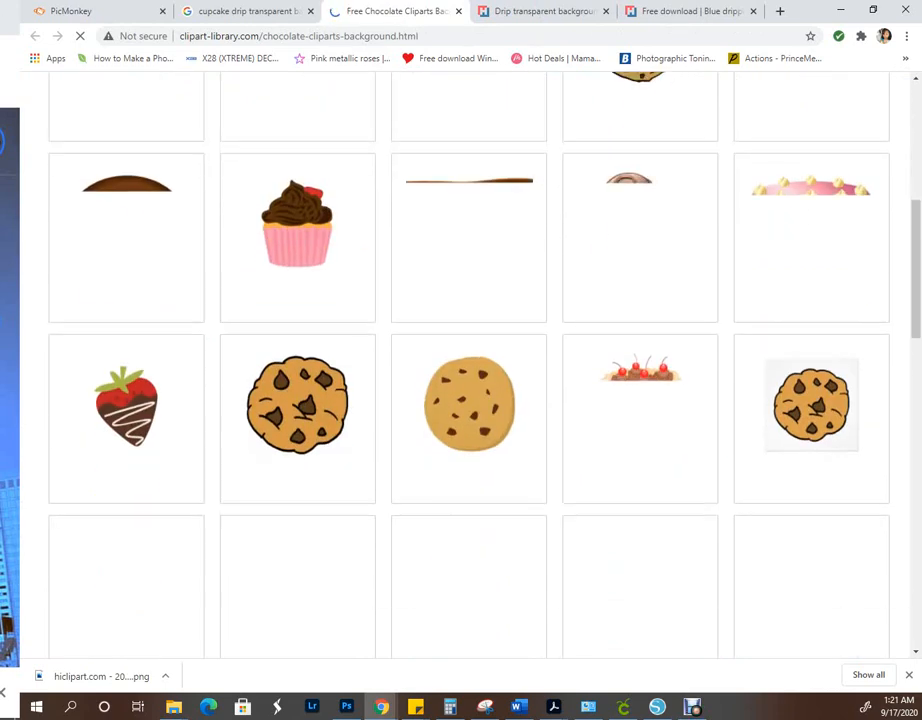
scroll(465, 400, up, 5)
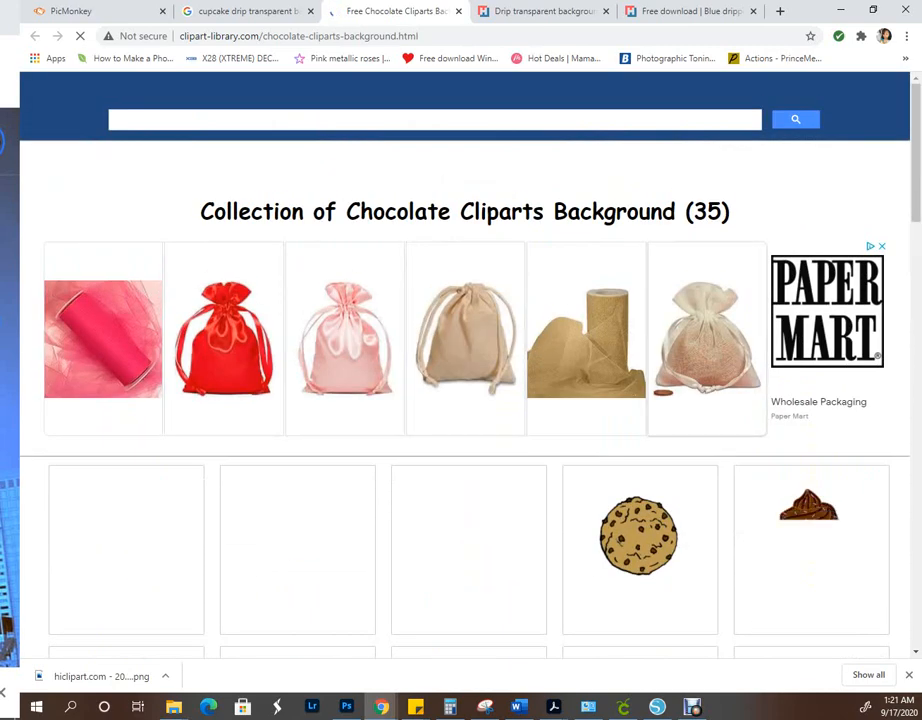
scroll(465, 380, down, 2)
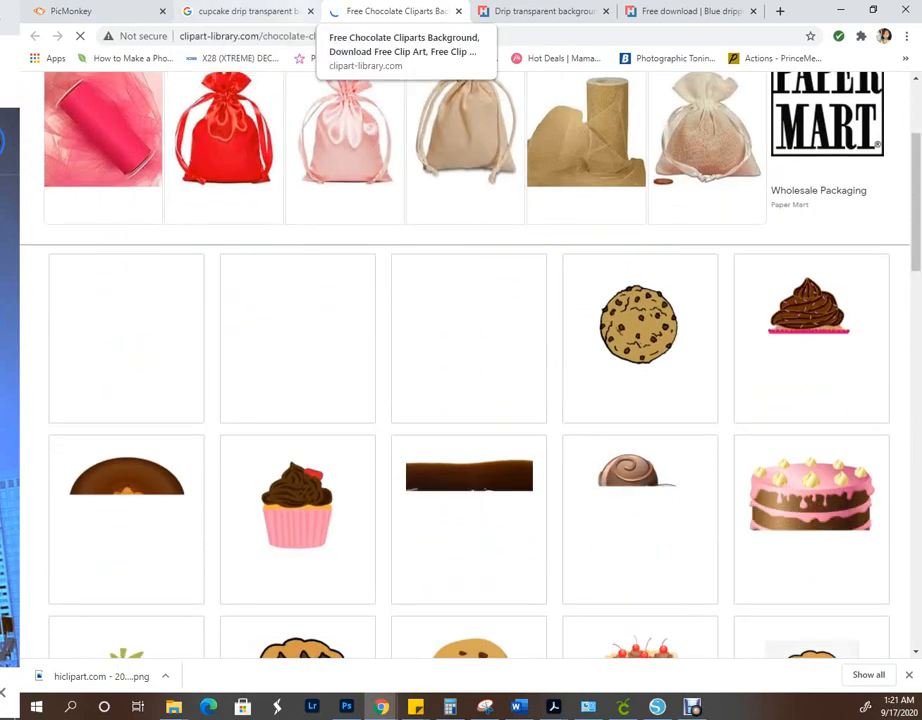
click(459, 11)
- Save the previewed cupcake image to Downloads as the PNG file unnamed (21)
right_click(713, 237)
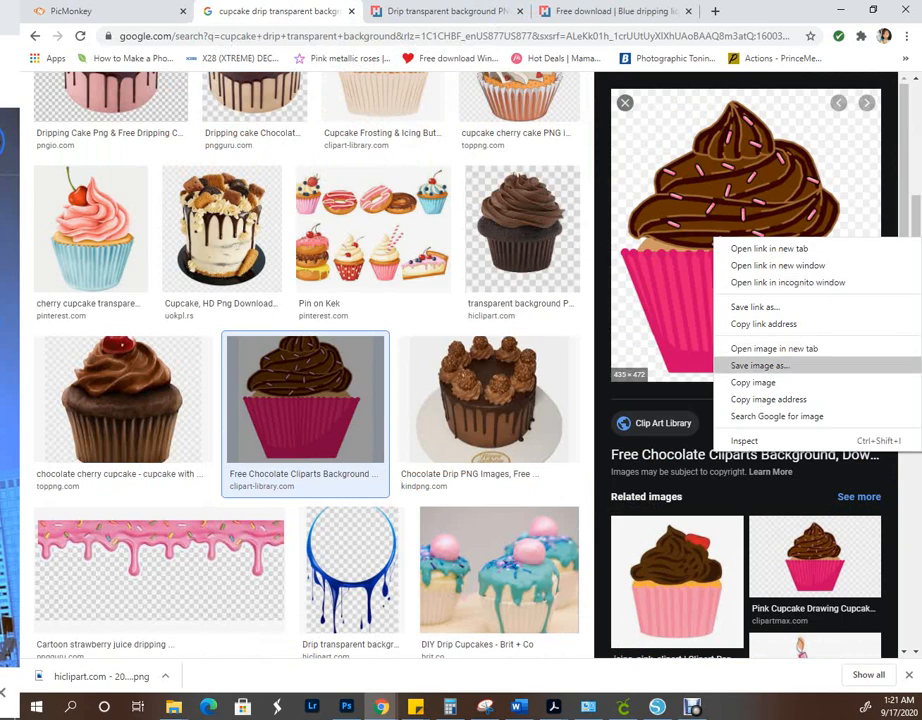
click(761, 362)
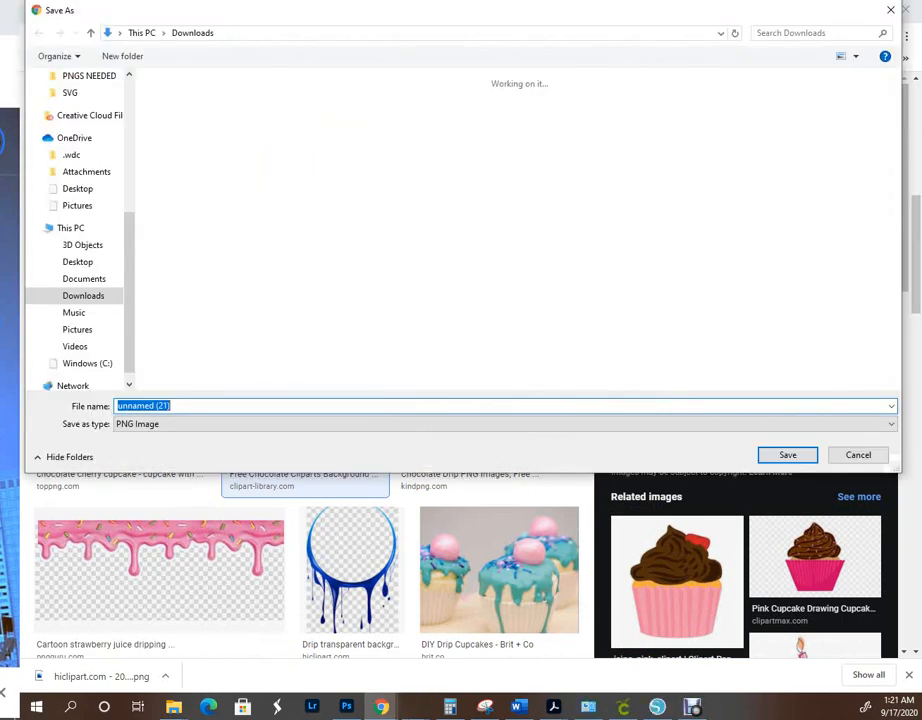
key(Return)
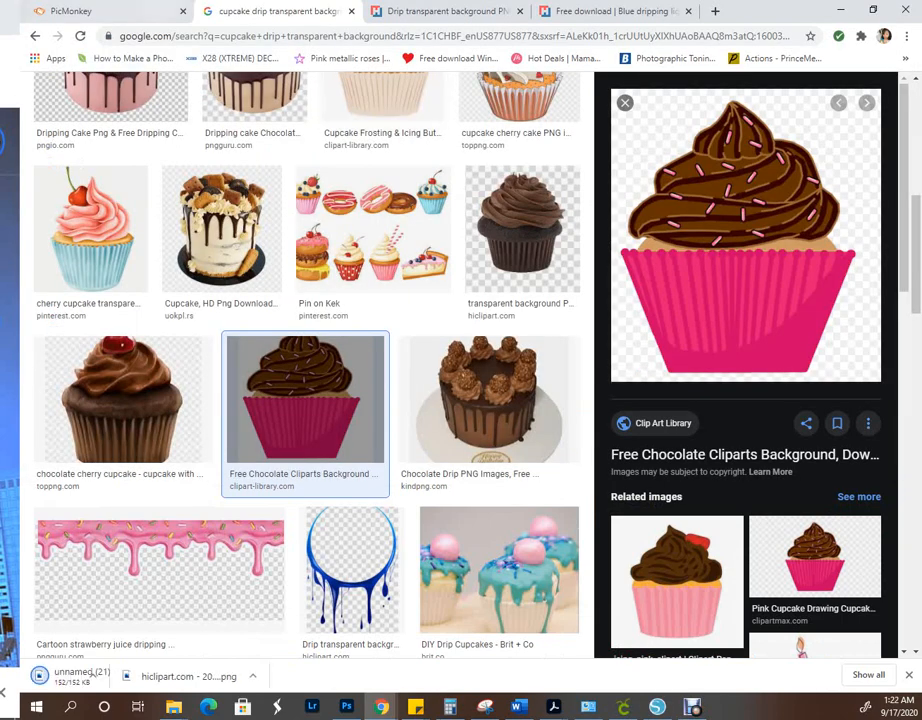
- Return to PicMonkey and add unnamed (21).png from the computer to the logo canvas
click(70, 11)
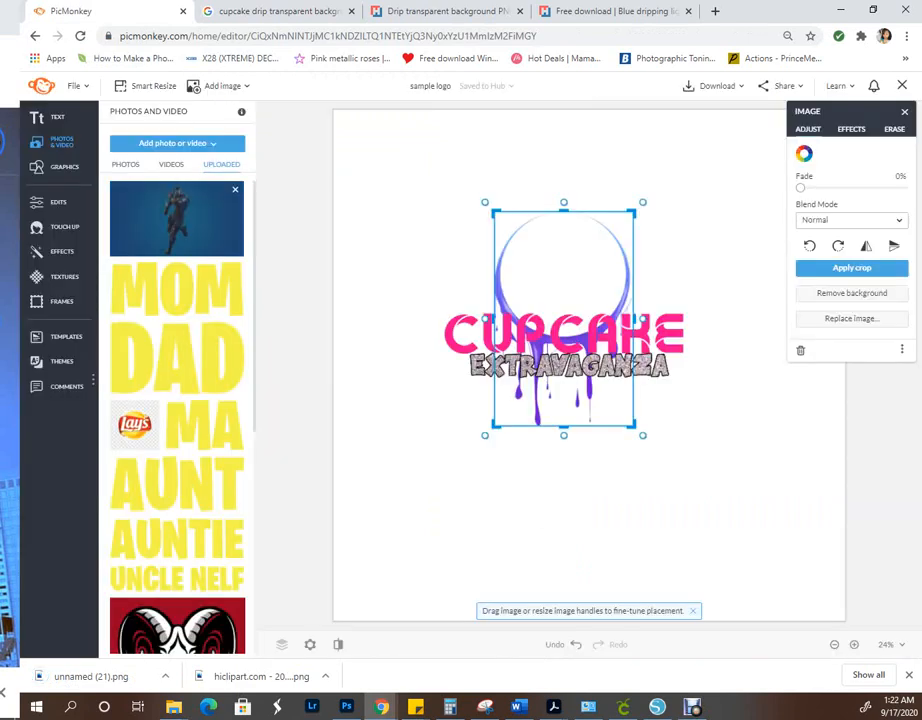
click(177, 143)
click(132, 238)
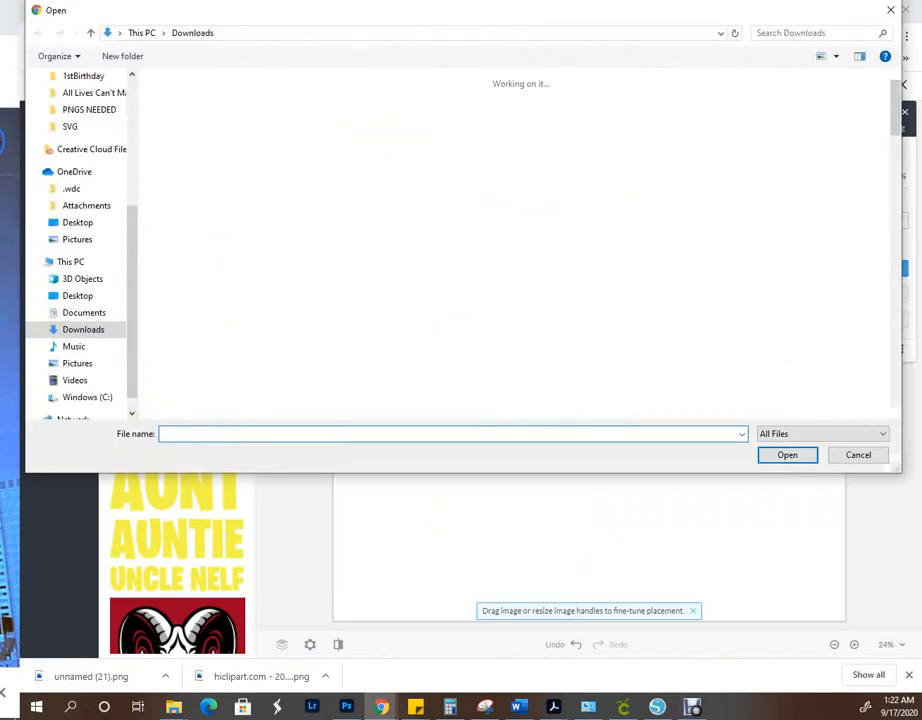
double_click(187, 135)
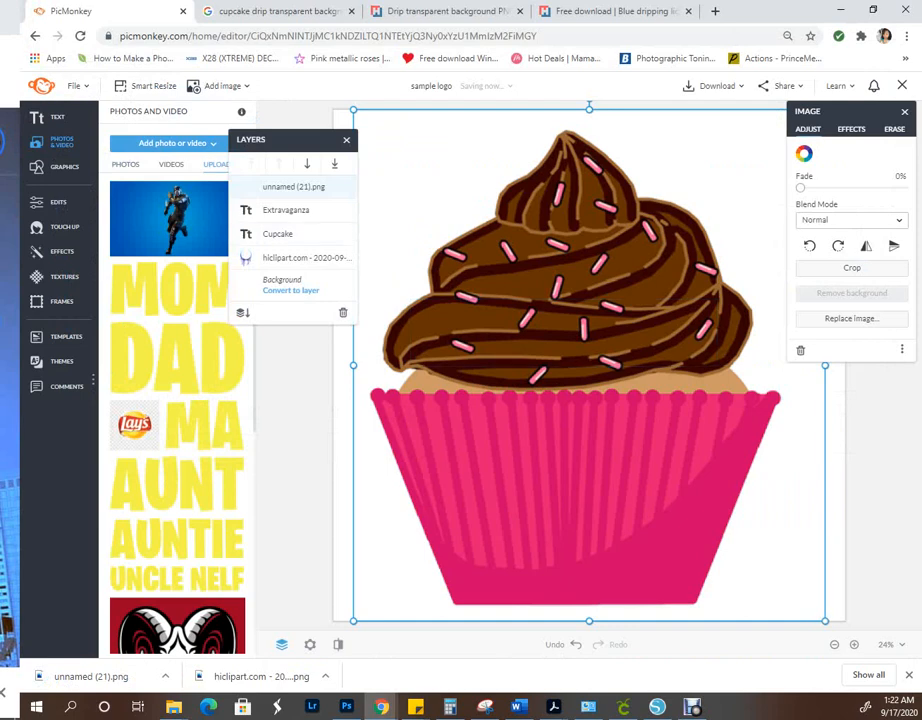
- Shrink the cupcake image to about the drip circle's width and place it inside the circle above the text
drag(357, 618, 560, 397)
drag(690, 270, 566, 283)
drag(435, 410, 565, 270)
drag(632, 190, 566, 257)
drag(500, 337, 507, 330)
drag(566, 262, 563, 269)
- Send the cupcake image behind all other layers and lower it slightly so its base sits behind the Cupcake text
right_click(566, 287)
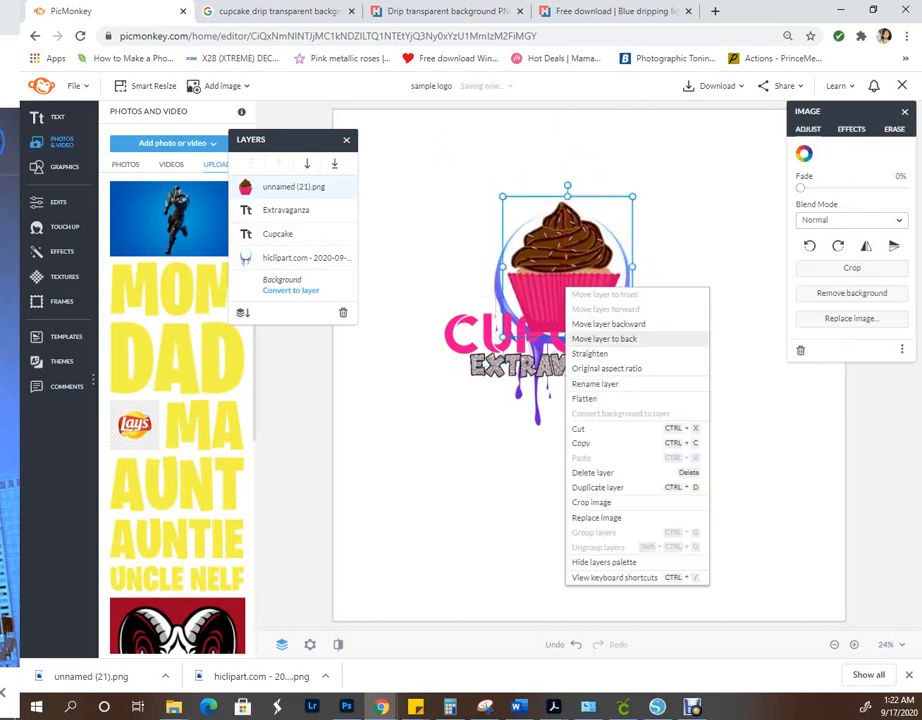
click(604, 339)
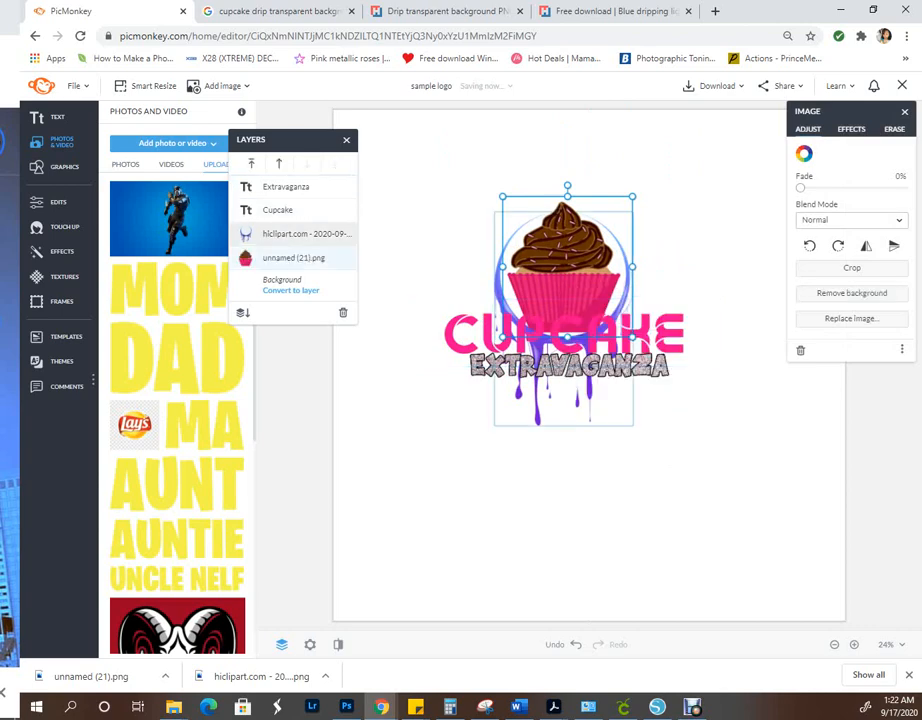
drag(567, 275, 568, 285)
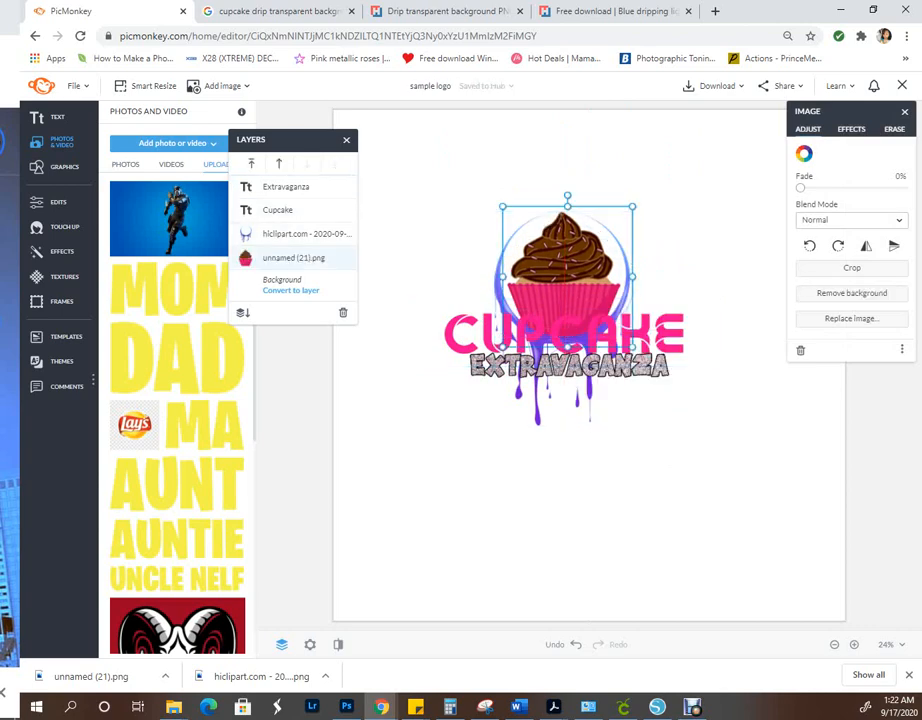
- Enlarge the drip image so its circle surrounds the cupcake, and centre it behind the text
click(540, 388)
drag(494, 211, 444, 136)
drag(540, 250, 570, 284)
drag(664, 458, 650, 435)
drag(562, 300, 564, 313)
- Reset the drip image's color change, try purple shades on it, and recolor it bright green #41ff4f
click(804, 154)
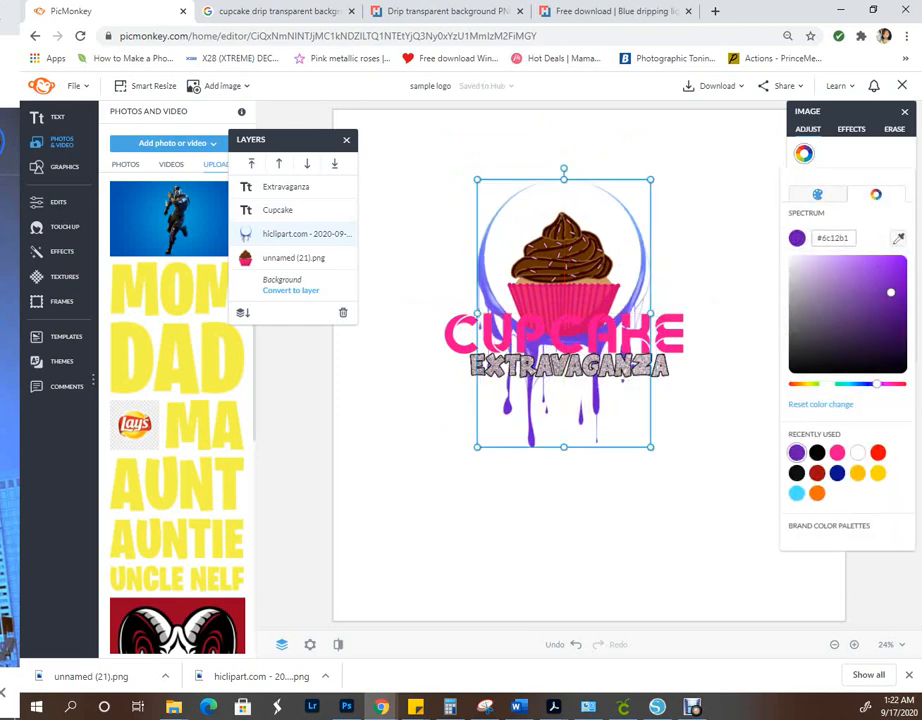
click(821, 405)
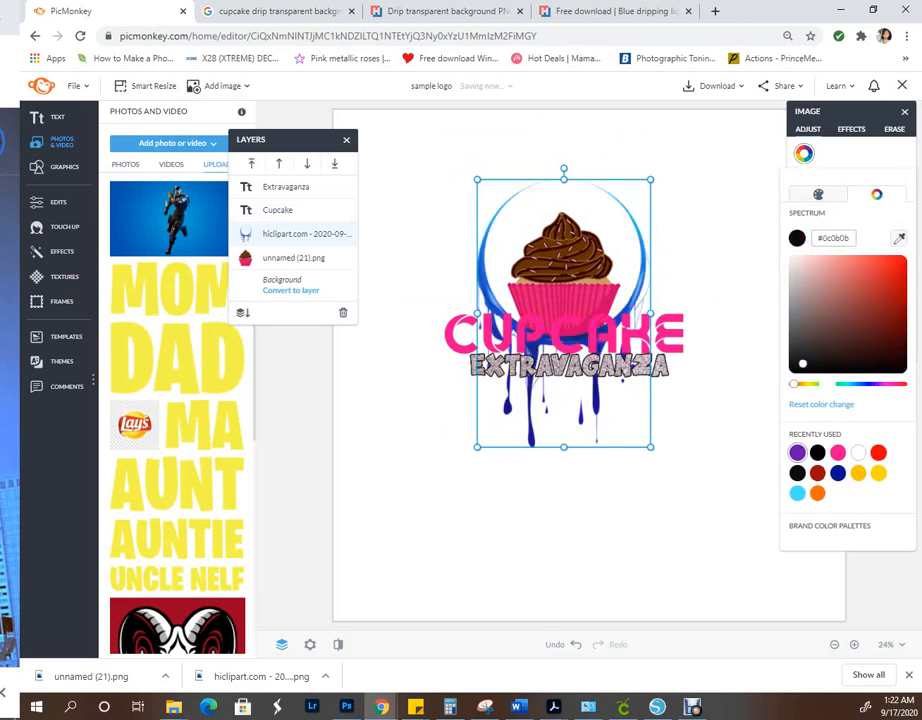
click(797, 453)
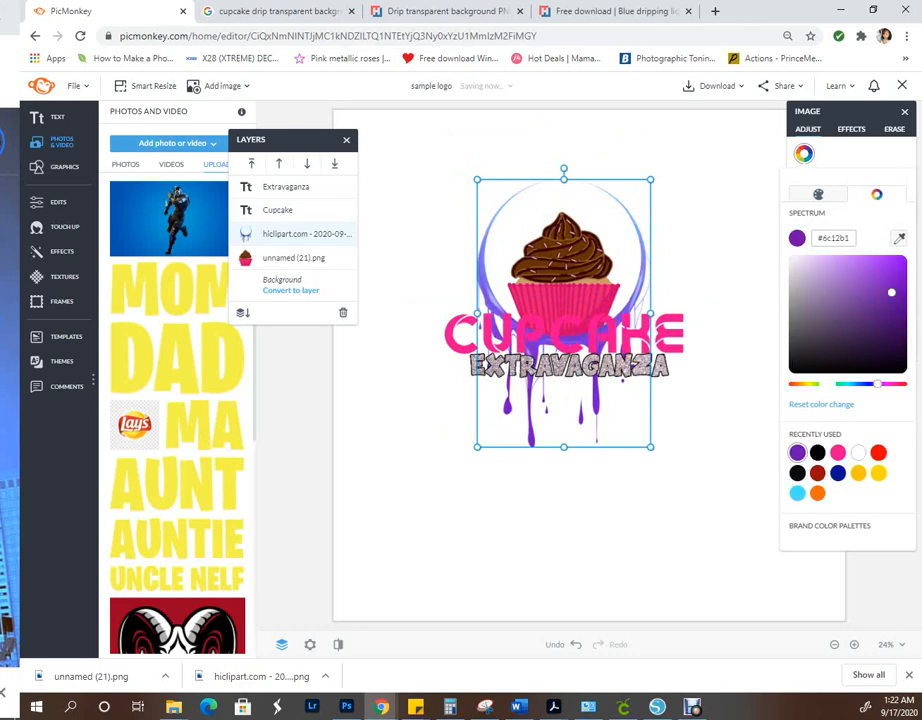
click(848, 329)
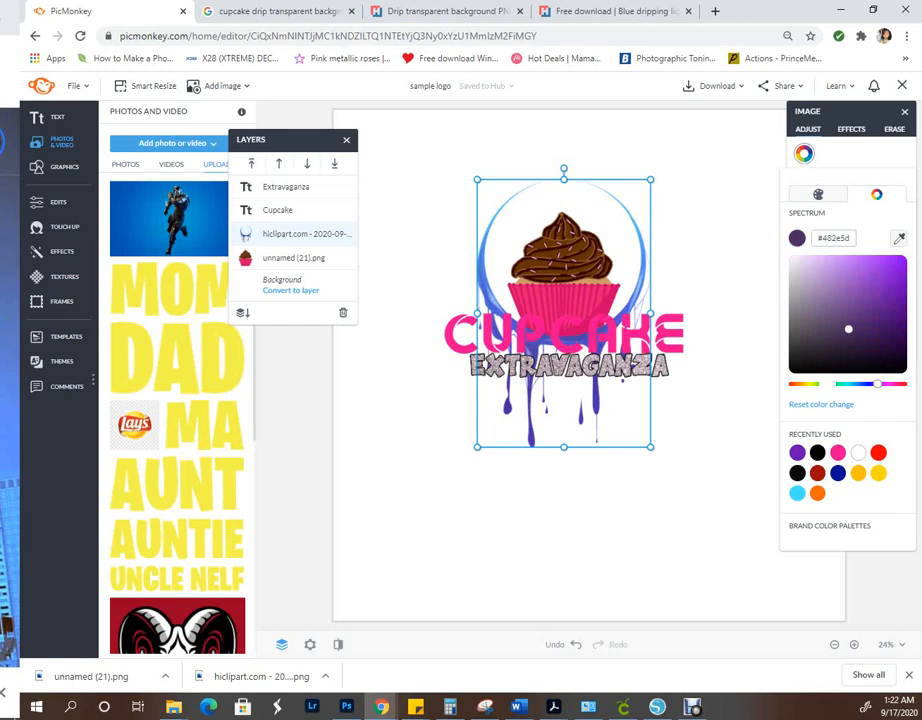
click(831, 384)
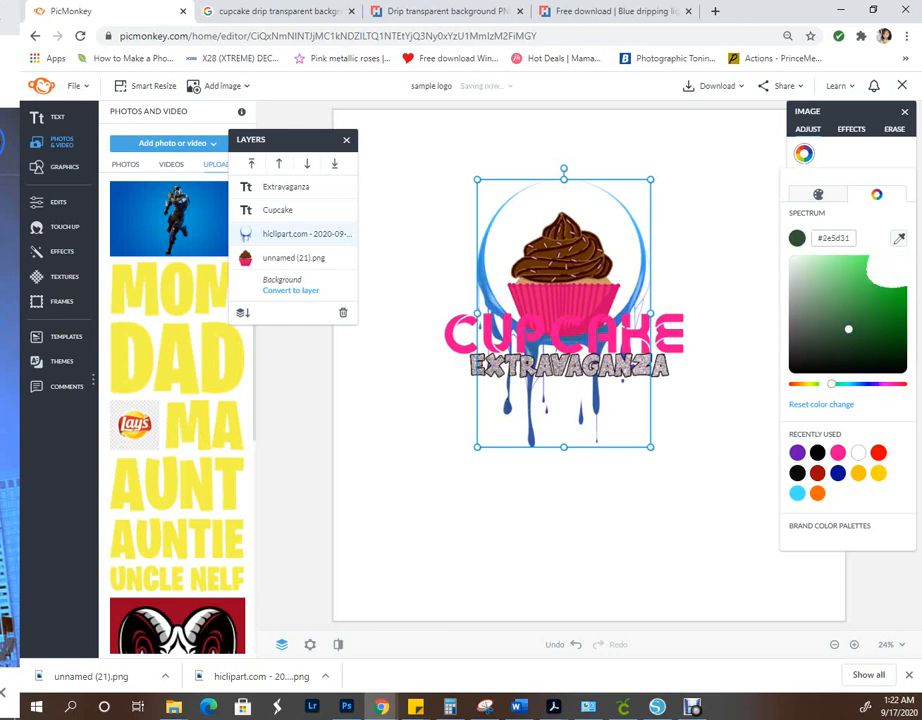
mouse_move(864, 267)
mouse_down()
mouse_move(882, 275)
mouse_move(875, 260)
mouse_up()
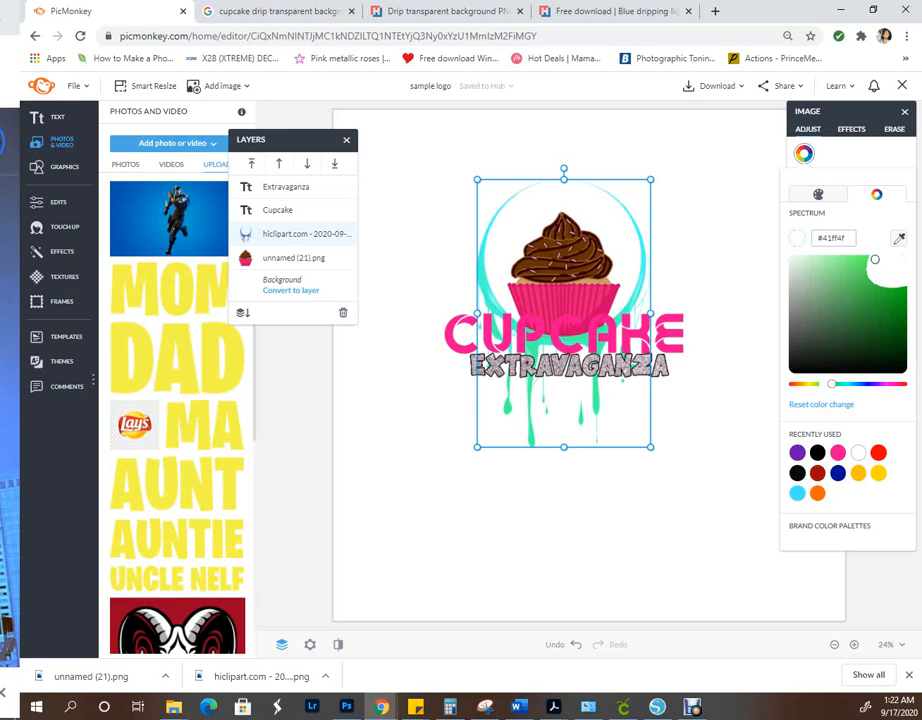
- Add a drop shadow to the drip image with the default settings
click(851, 129)
click(851, 129)
click(835, 148)
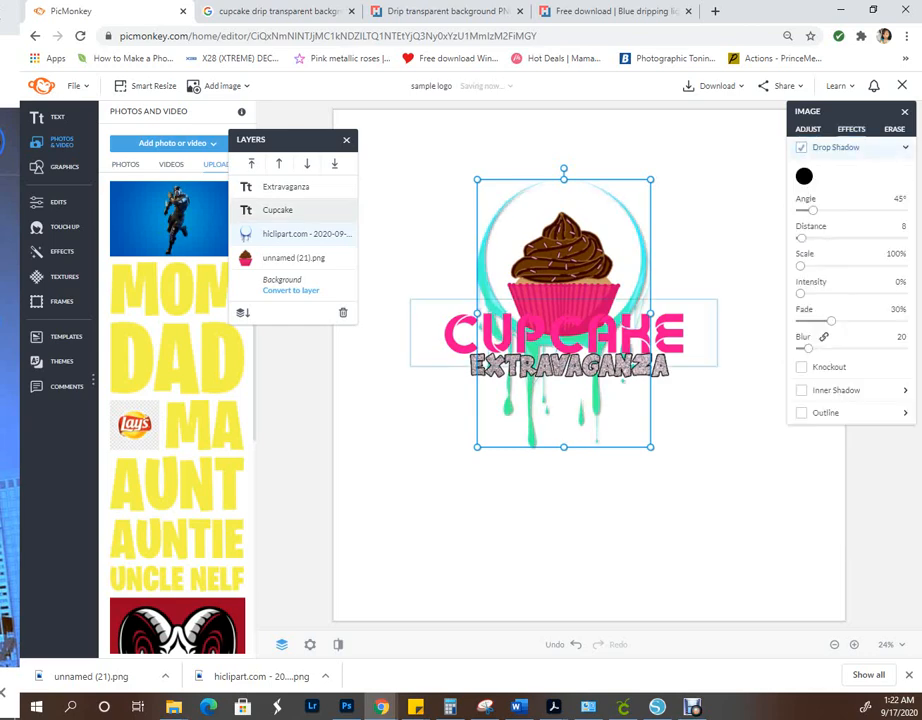
- Change the font of the Cupcake text to Cindy Julia
click(285, 210)
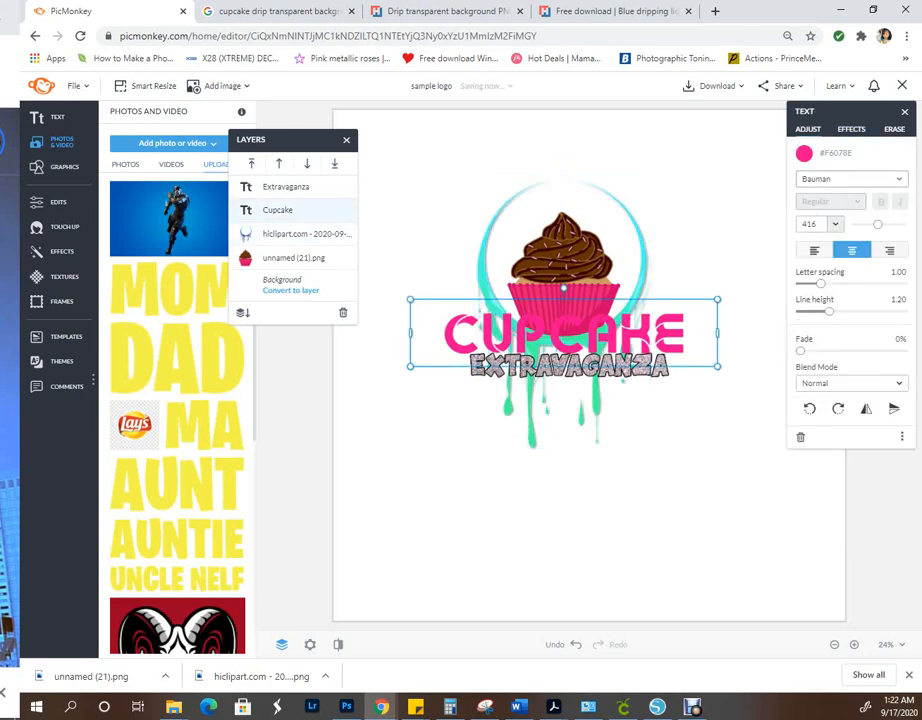
click(850, 178)
scroll(846, 400, down, 10)
scroll(846, 400, down, 5)
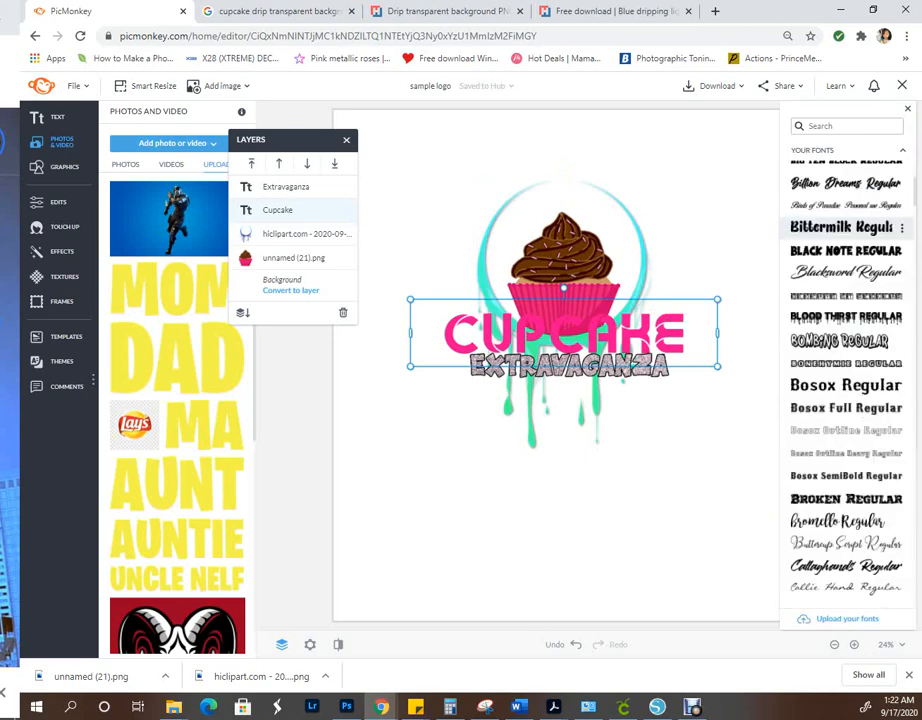
scroll(880, 370, down, 3)
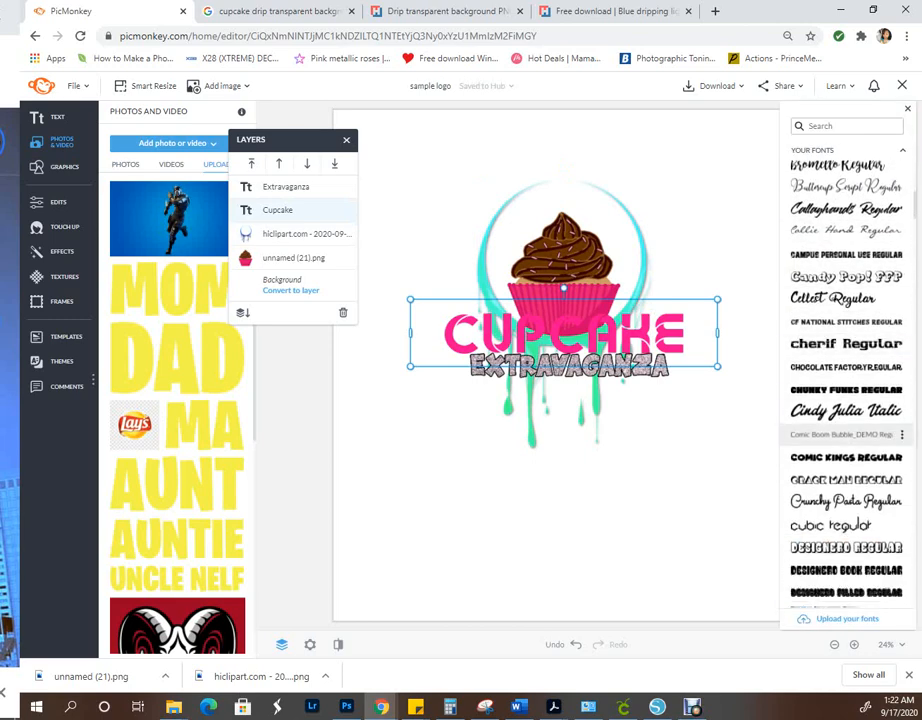
click(845, 411)
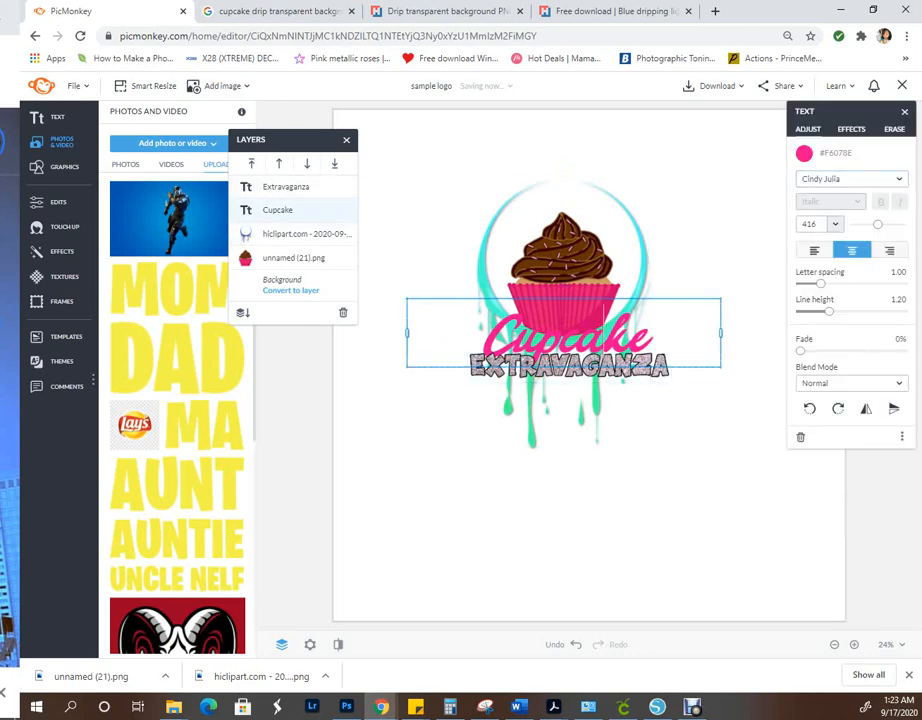
- Add a black outline to the Cupcake text with a thickness of 8
click(851, 129)
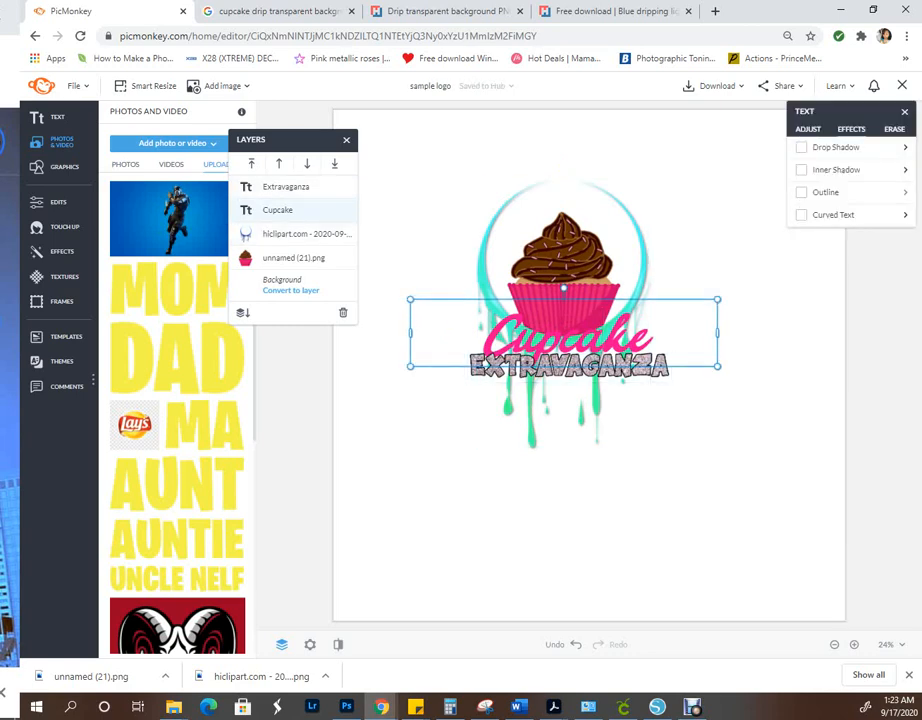
click(801, 192)
click(804, 221)
click(838, 520)
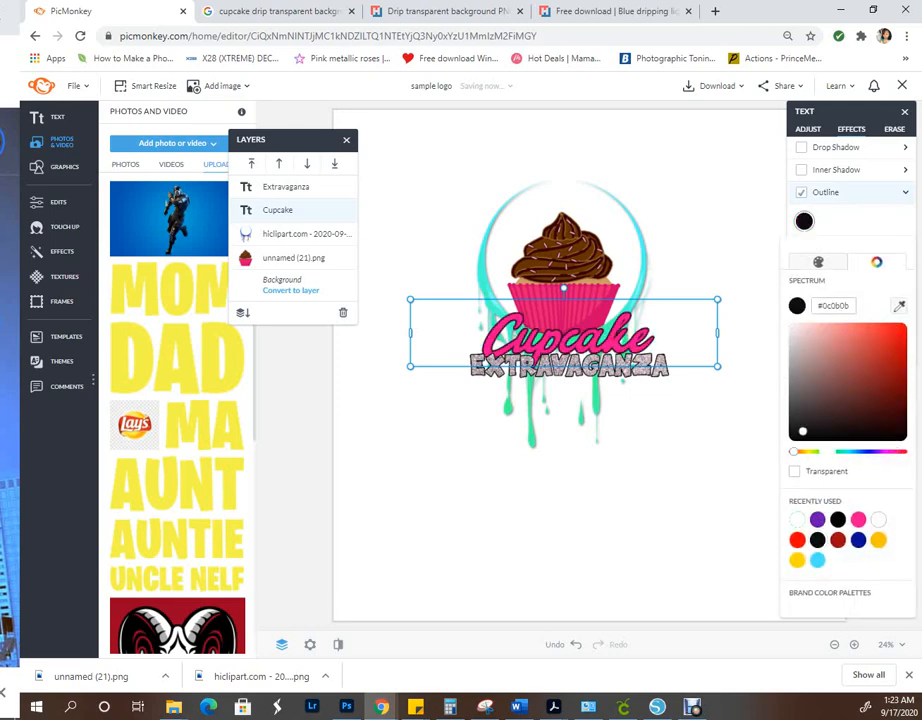
click(804, 221)
click(901, 244)
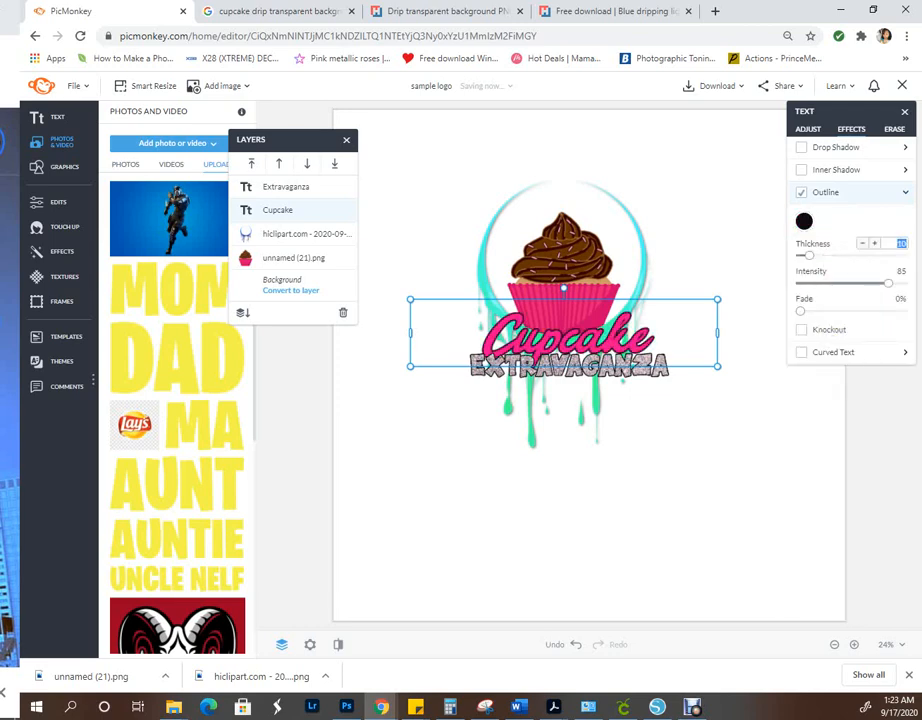
text(5)
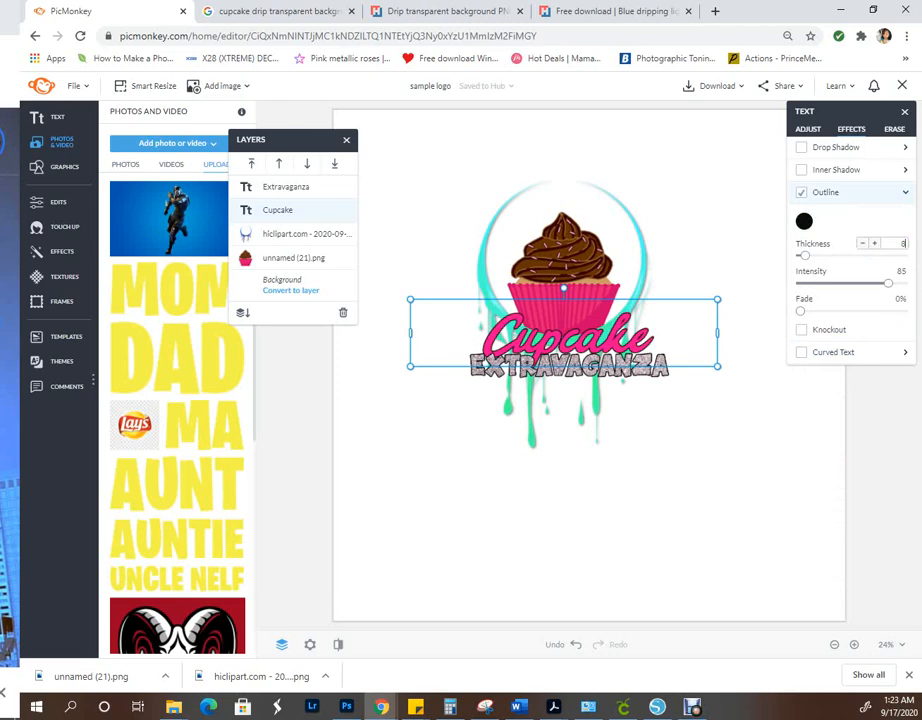
click(745, 425)
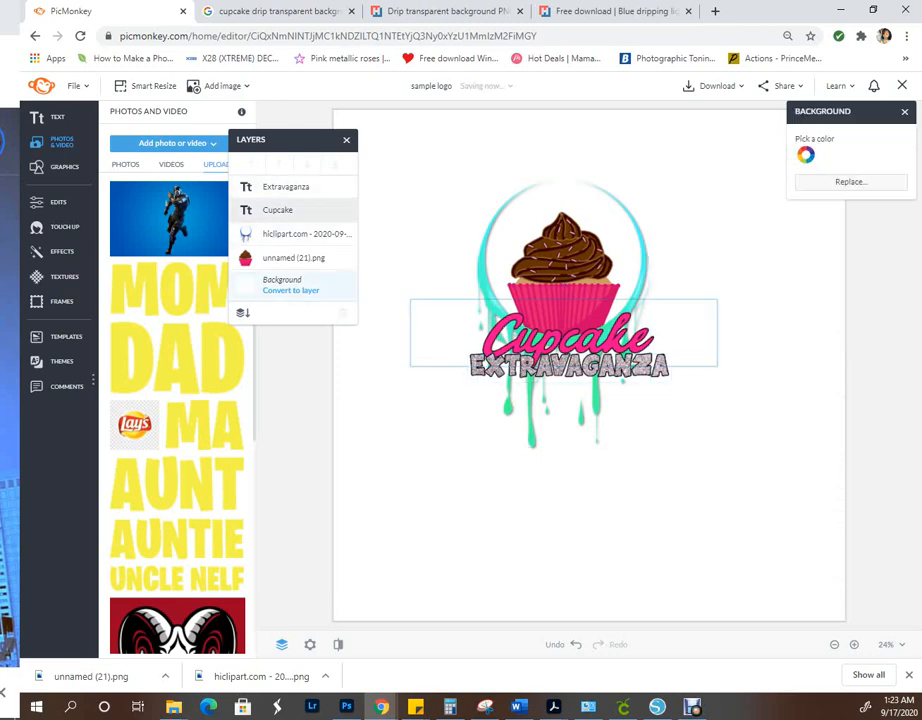
- Recolor the drip image hot pink, starting from #f6078e and trying the darker #be086f and lighter #ff6bbf shades
click(300, 233)
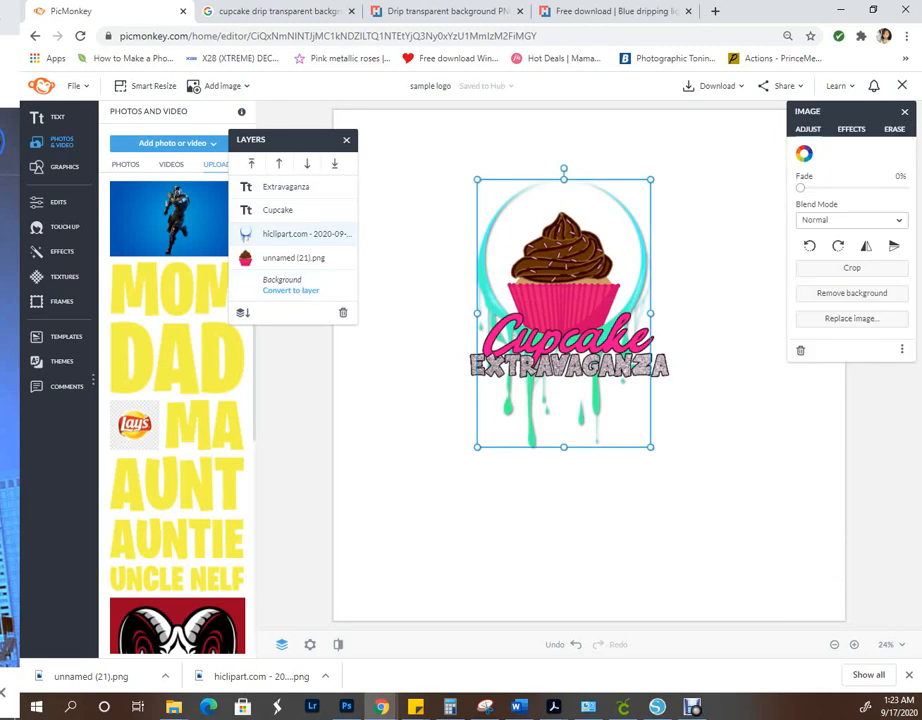
click(851, 129)
click(808, 129)
click(804, 153)
click(878, 453)
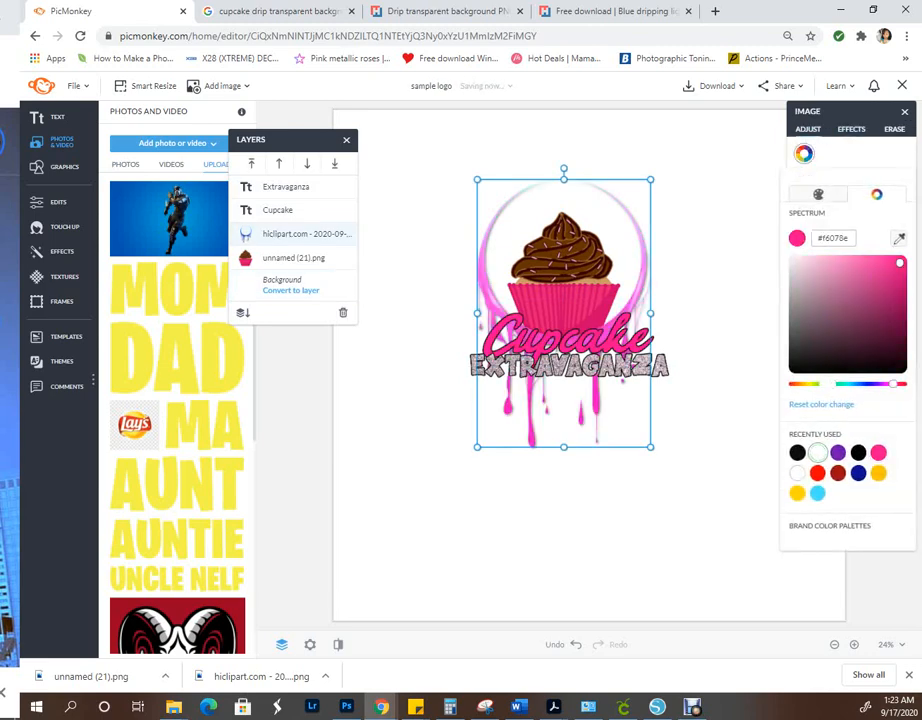
click(898, 288)
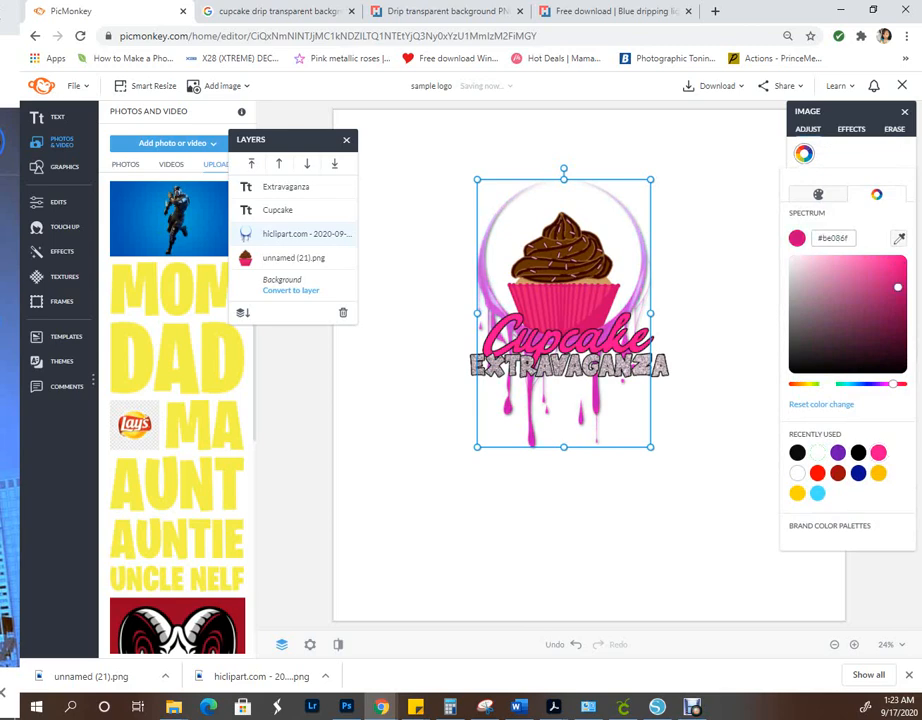
drag(898, 288, 857, 259)
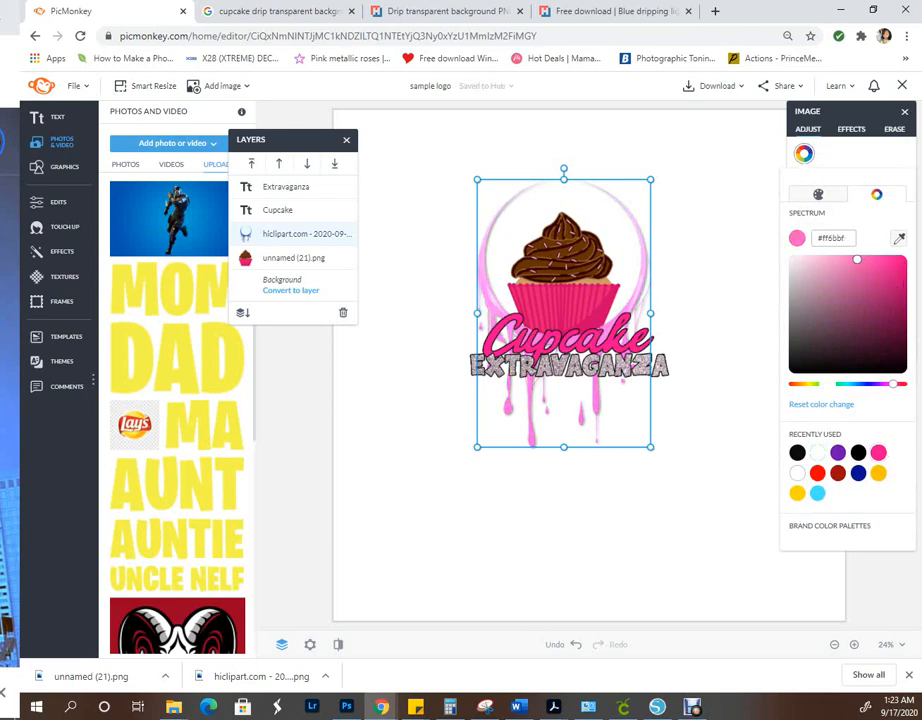
click(896, 270)
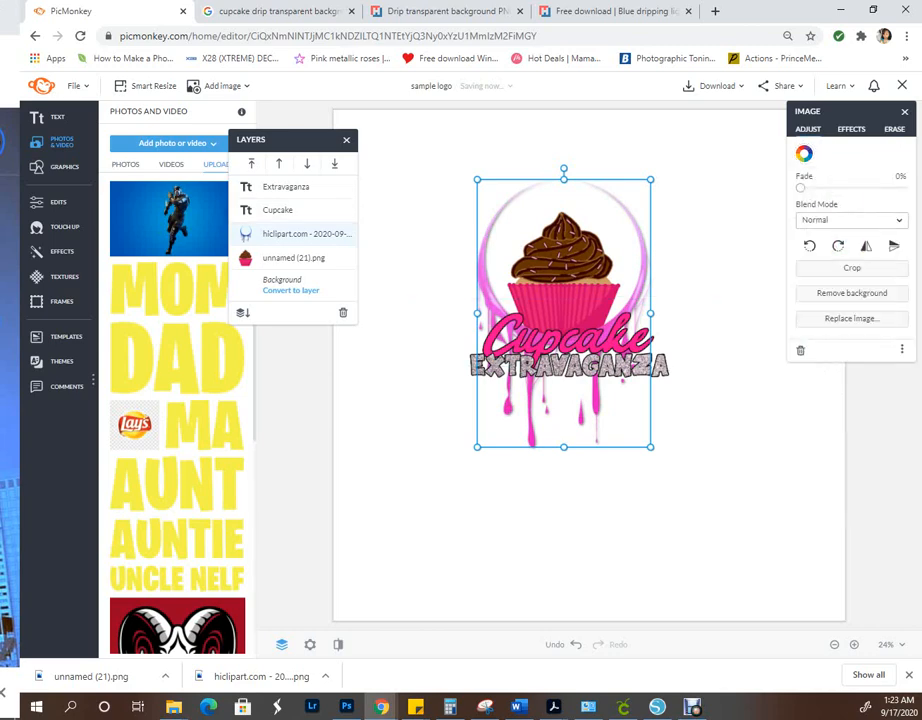
- Apply the rainbow color gradient texture to the drip image with saturation 180 and a reduced texture size
click(64, 276)
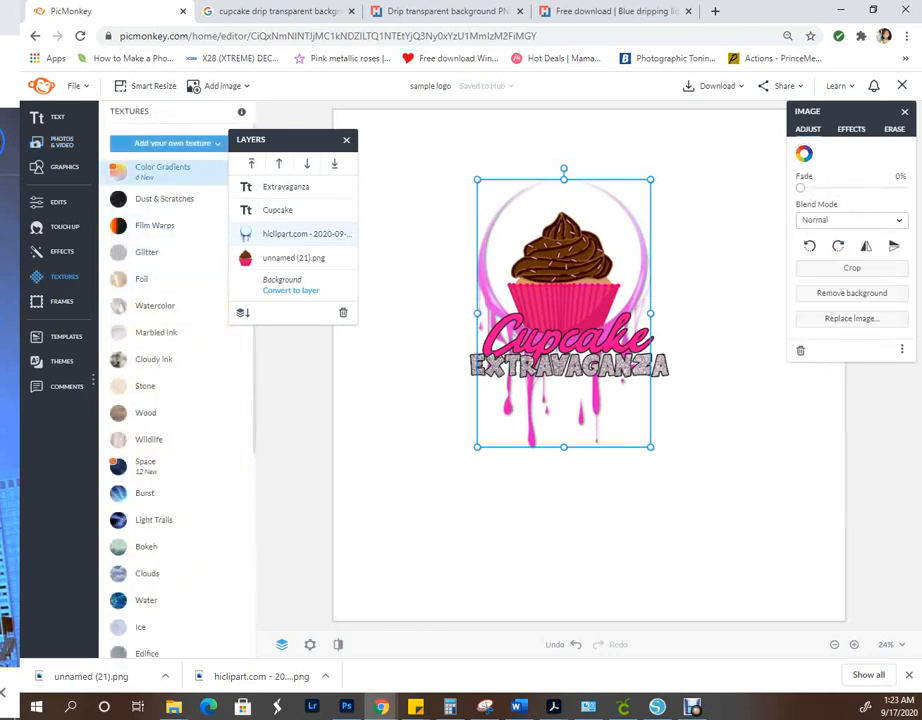
click(150, 170)
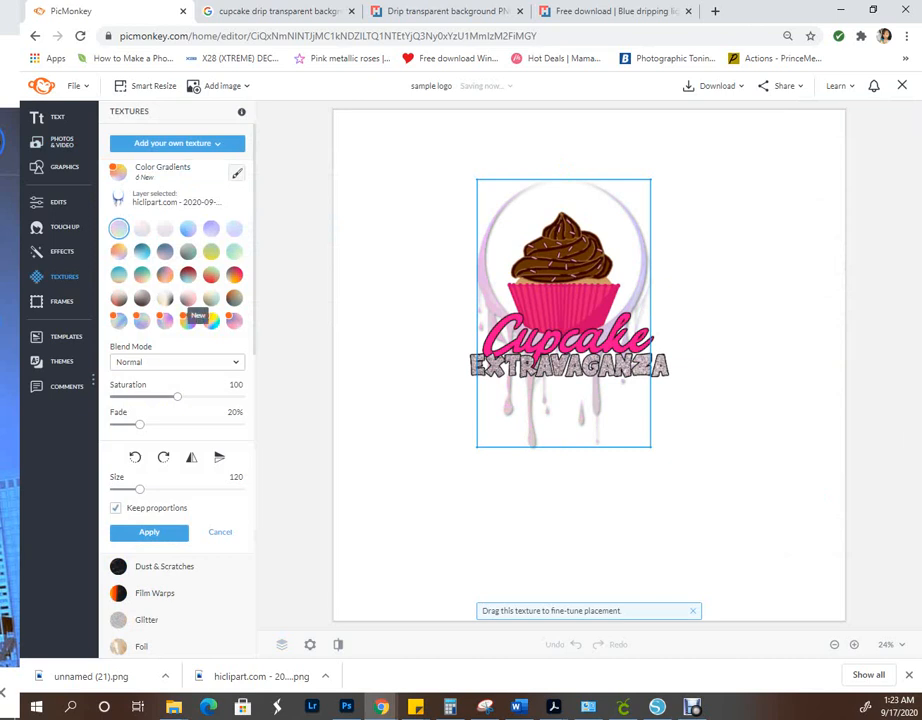
click(188, 320)
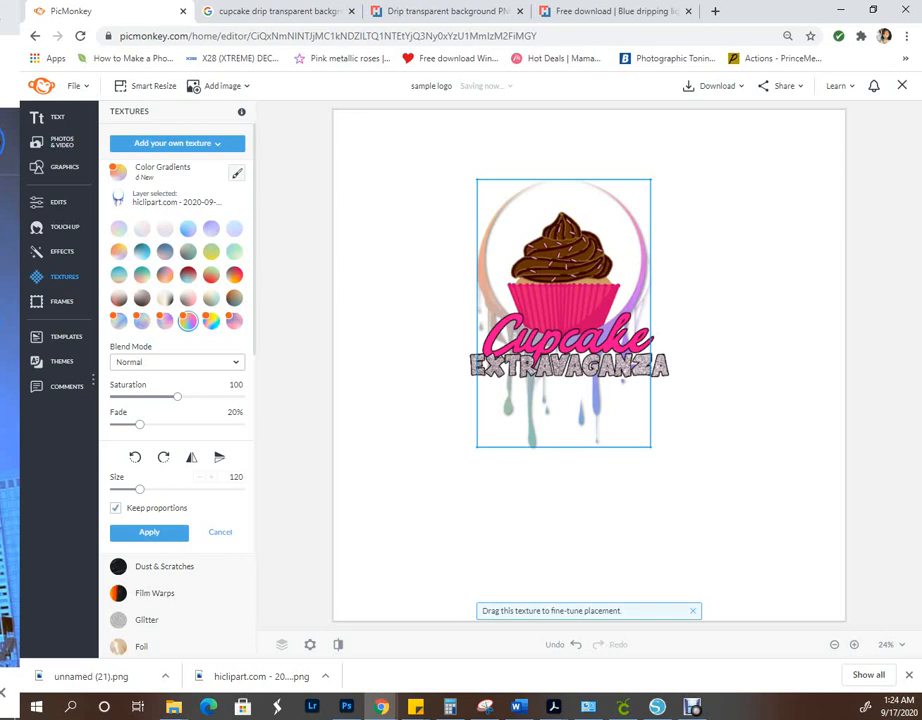
drag(177, 396, 228, 396)
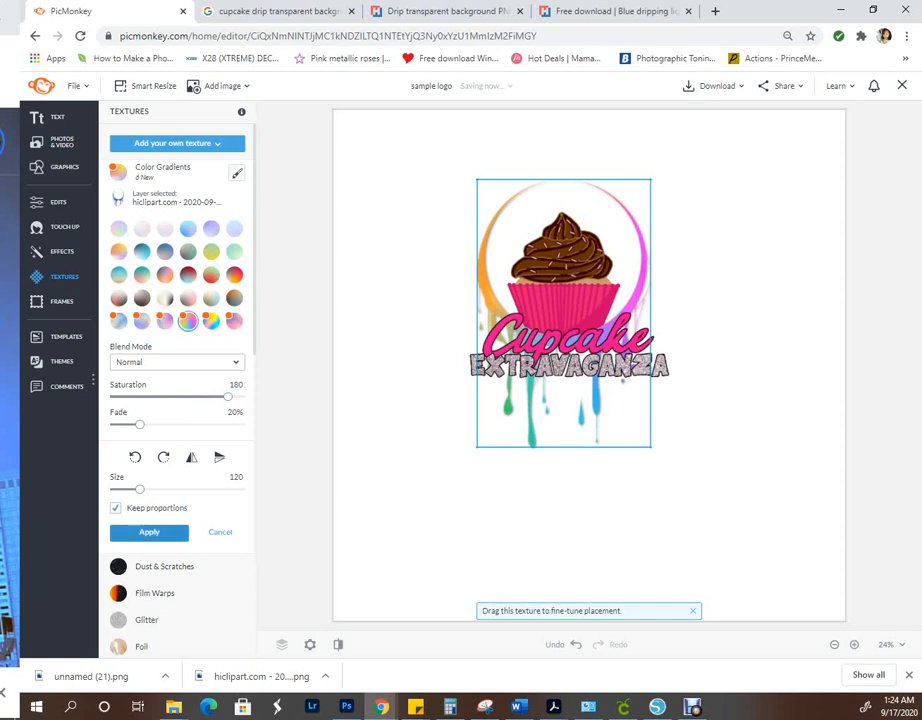
drag(140, 489, 124, 489)
click(149, 532)
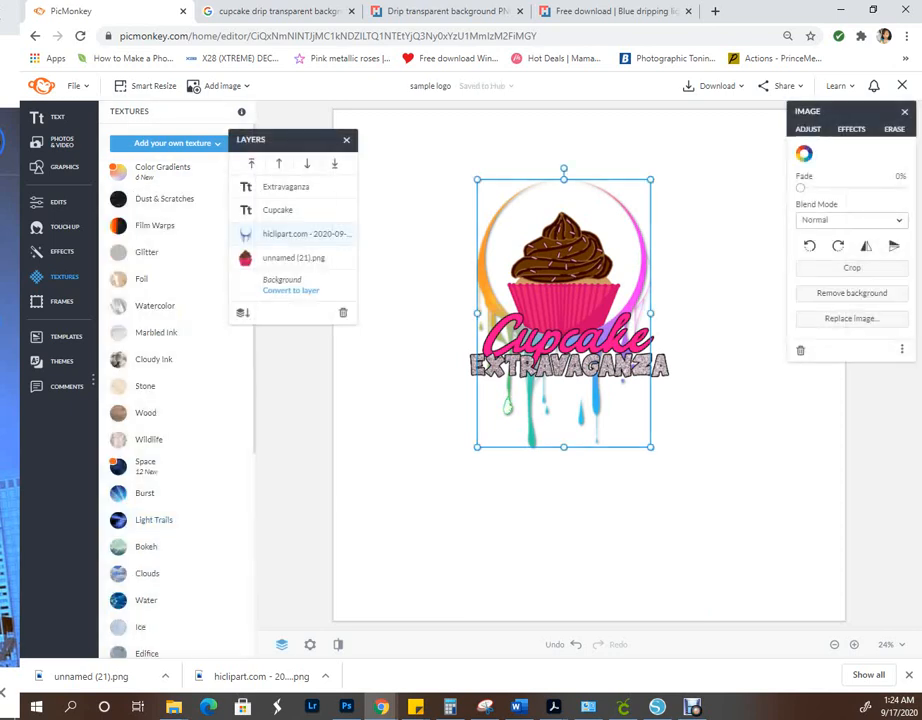
click(285, 187)
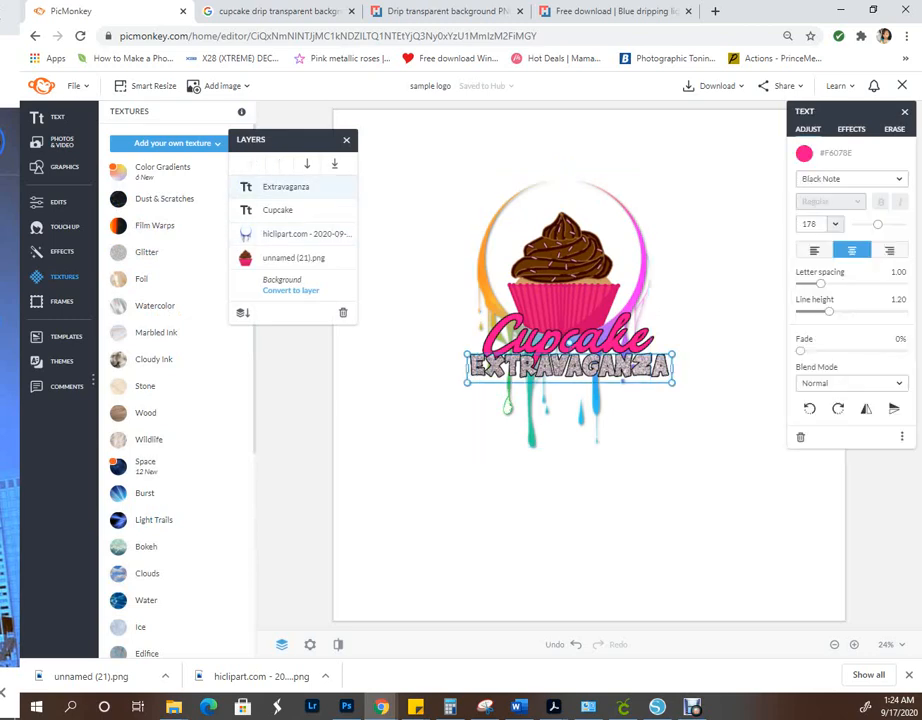
click(284, 281)
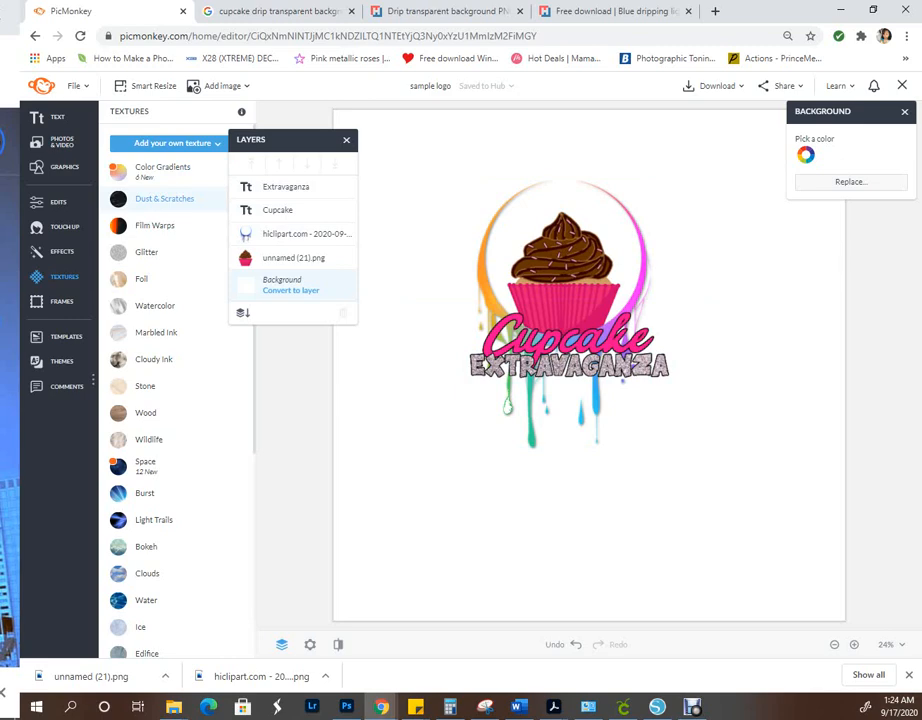
- Switch to the Google results page and search for leopard brush strokes
click(215, 11)
click(120, 36)
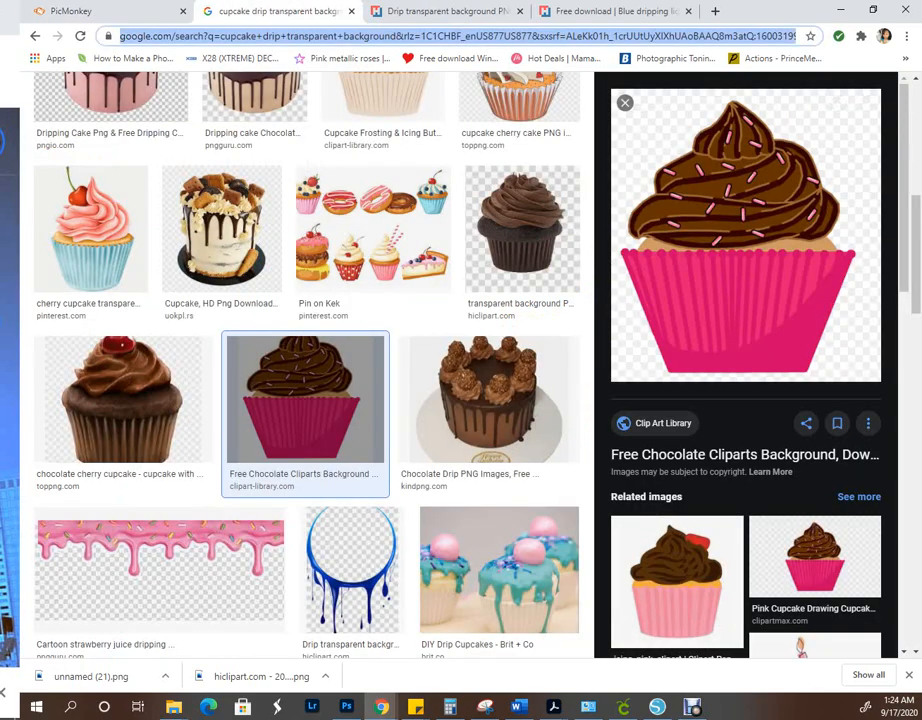
text(leopard)
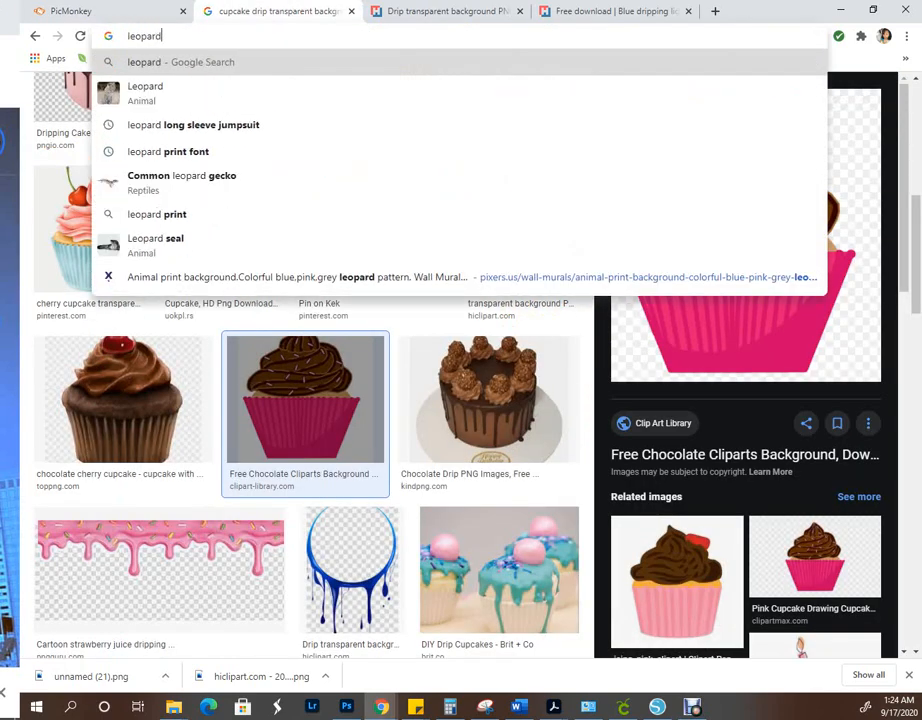
text( brush st)
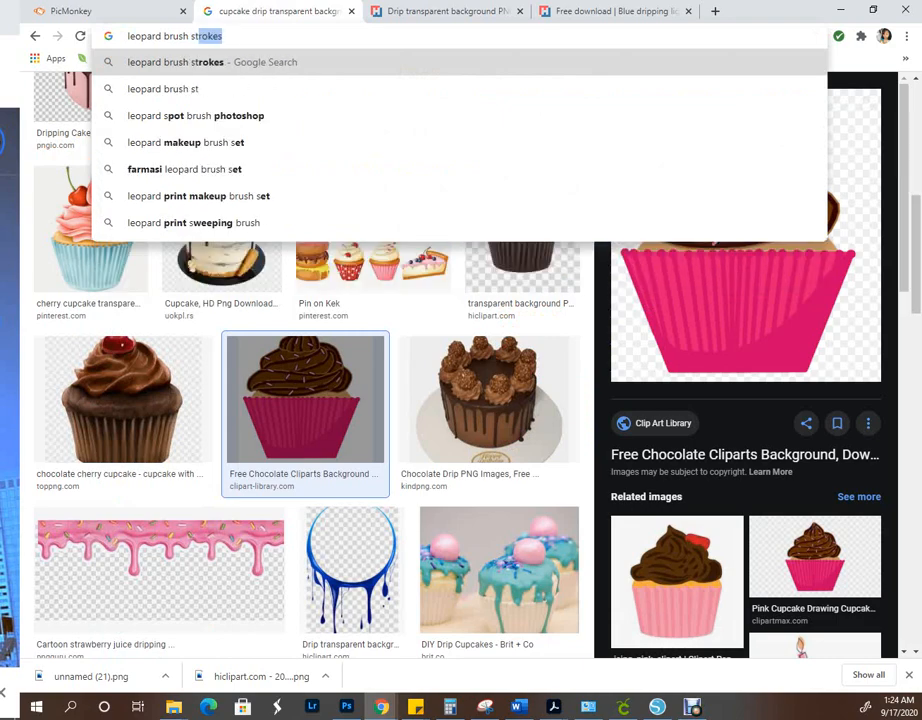
text(roke)
key(Return)
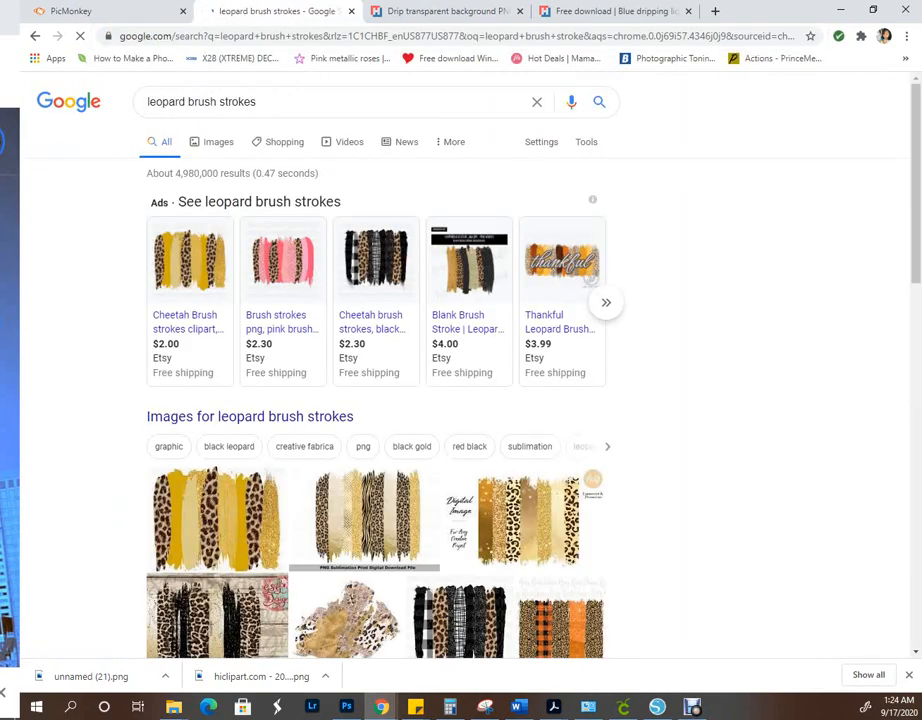
- Preview the gold cheetah brush strokes image, open its Pinterest source page, and close that page again
scroll(460, 400, down, 2)
click(365, 378)
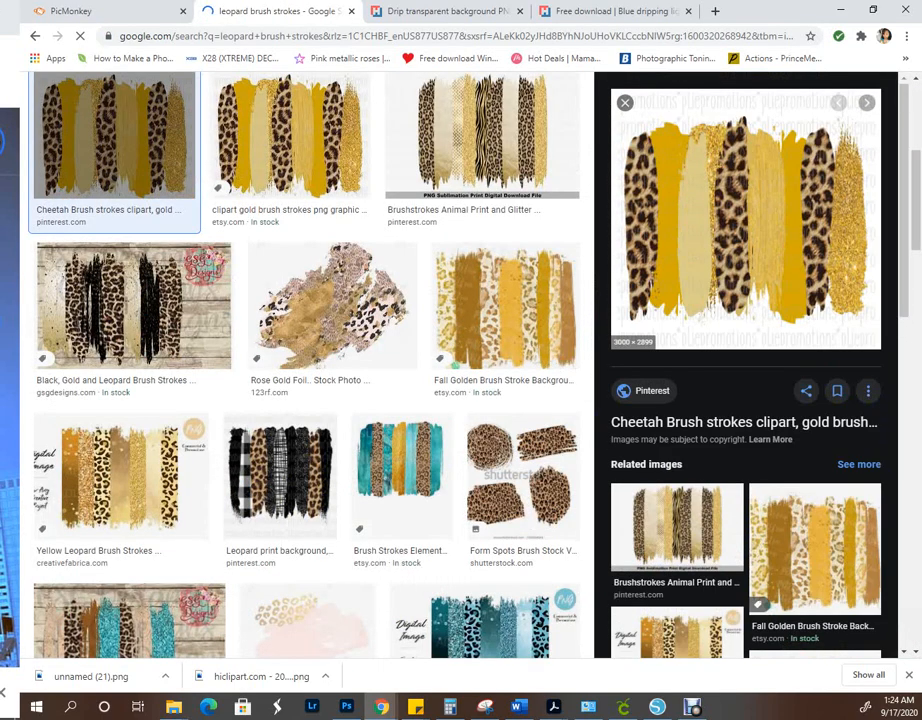
right_click(692, 240)
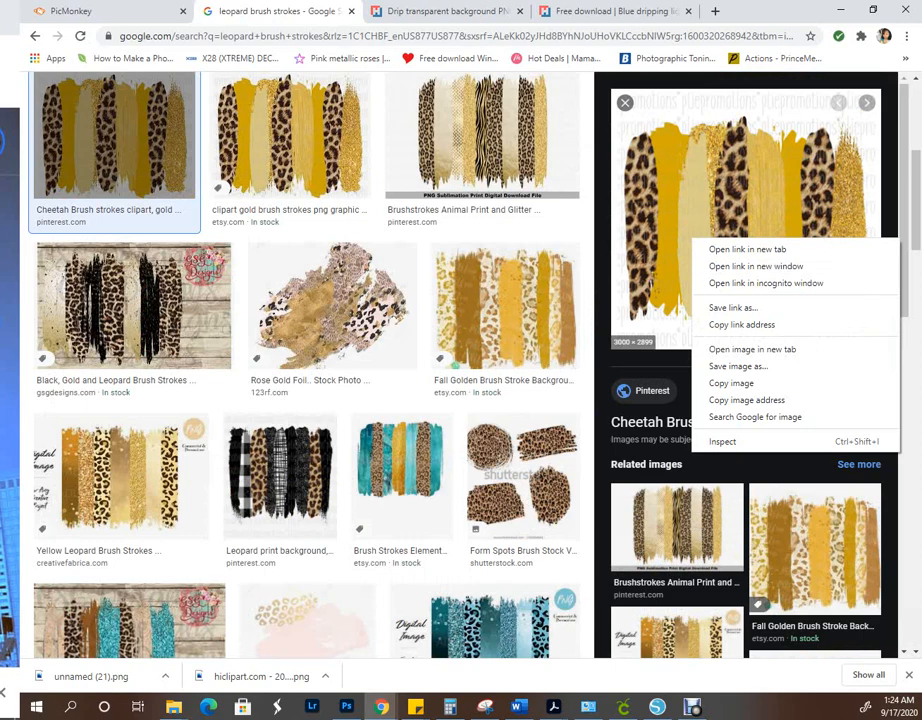
click(755, 417)
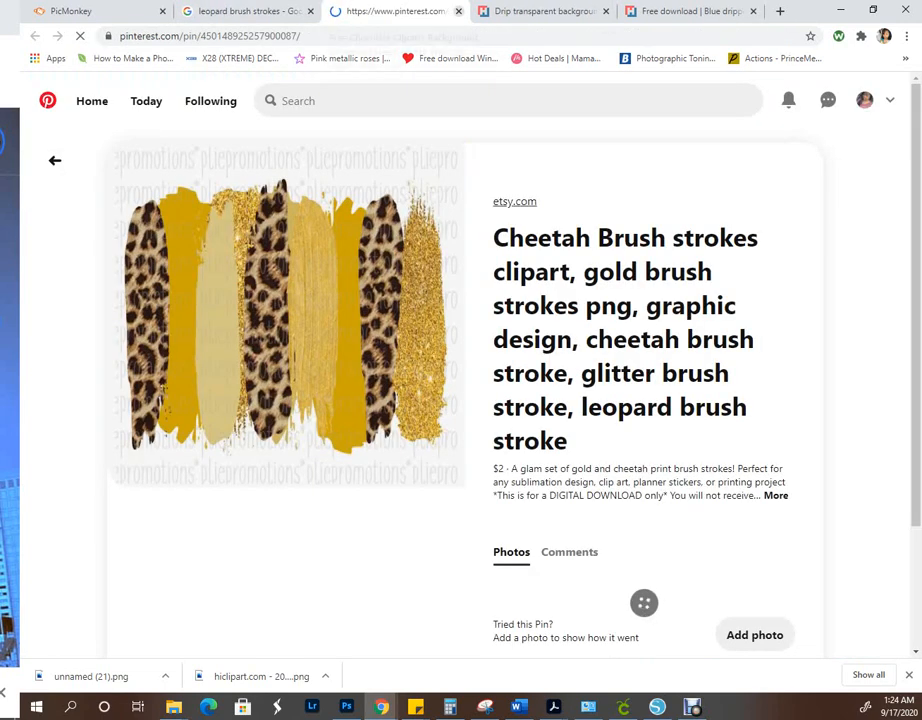
click(459, 11)
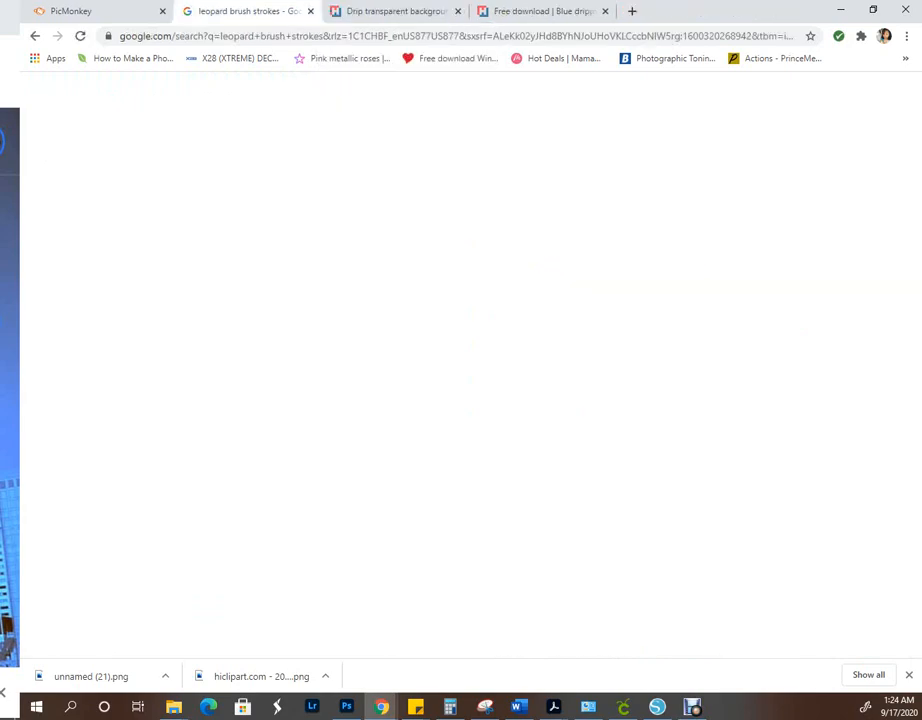
- Look through the remaining leopard brush stroke images for a suitable background, and return to the PicMonkey logo
scroll(624, 104, down, 5)
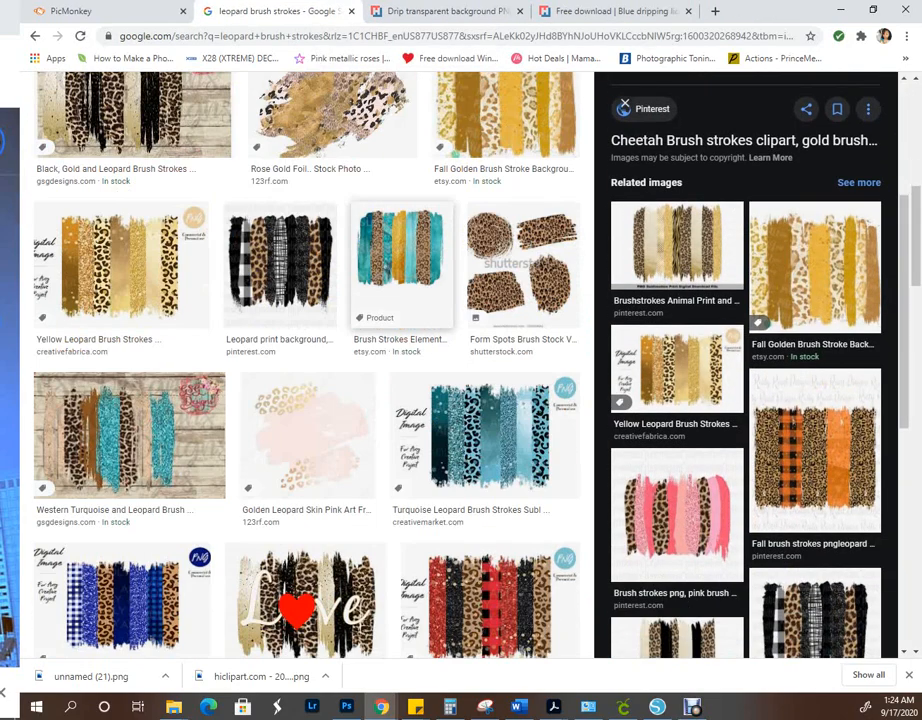
scroll(100, 350, down, 4)
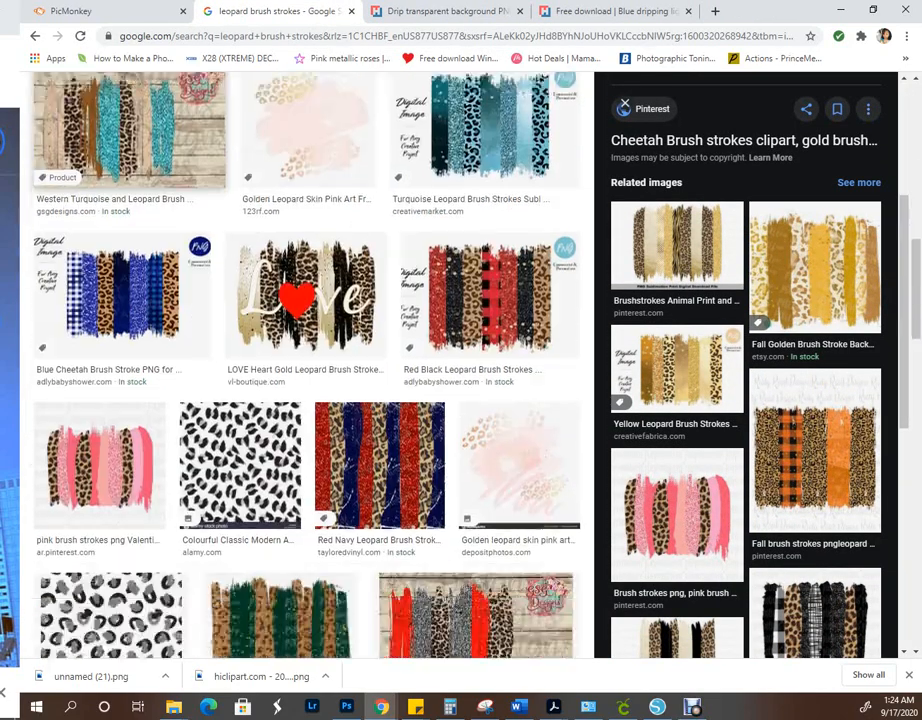
scroll(100, 350, down, 3)
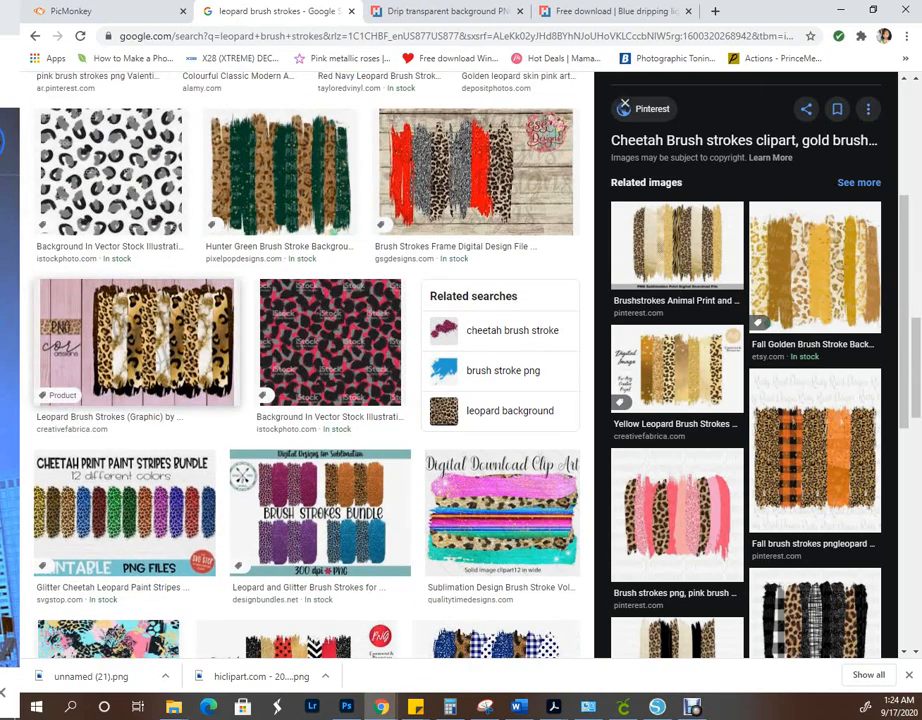
scroll(140, 340, down, 10)
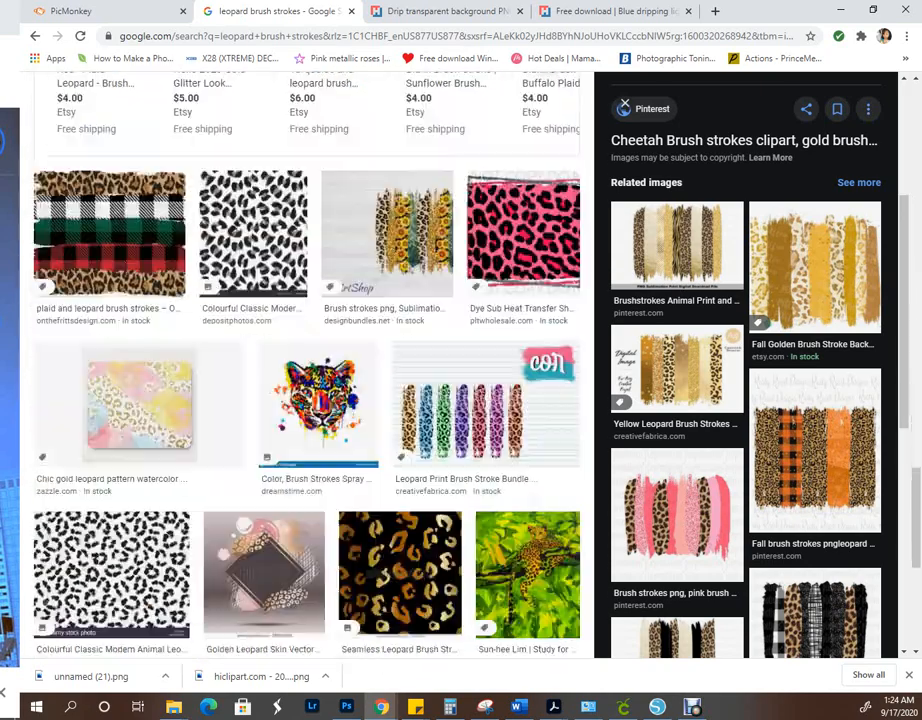
scroll(140, 300, down, 3)
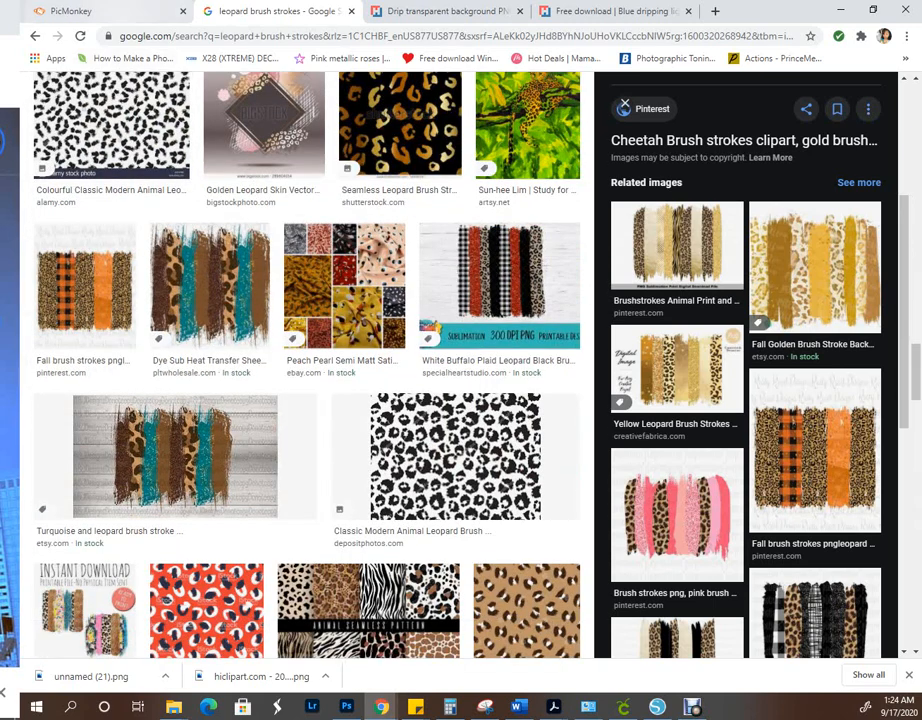
click(70, 11)
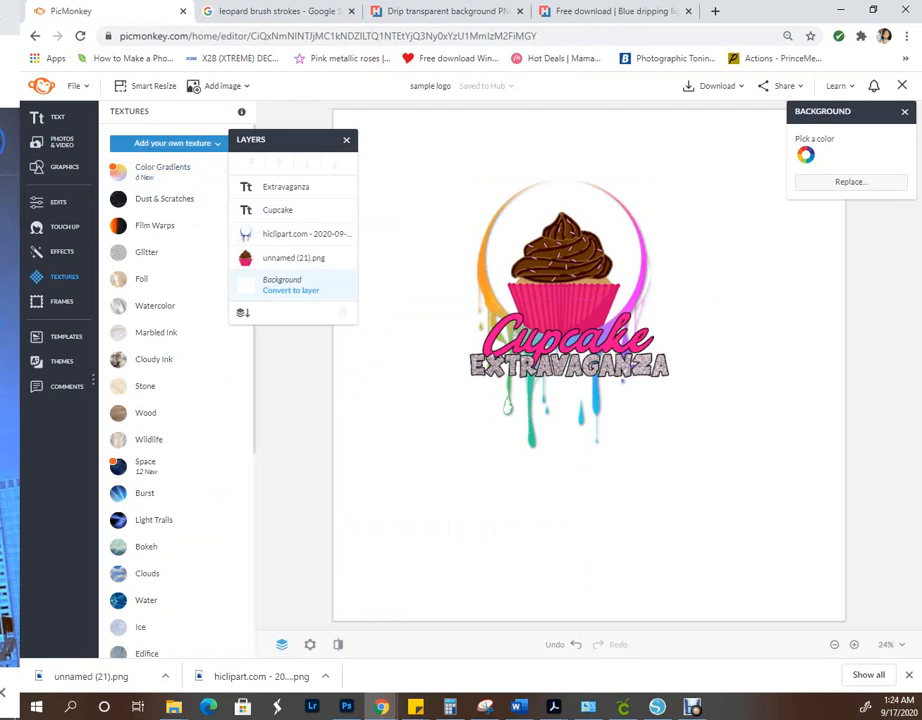
- Add the BrushStrokesbright image from the Downloads folder to the logo, finding it with a search for "brush"
click(62, 142)
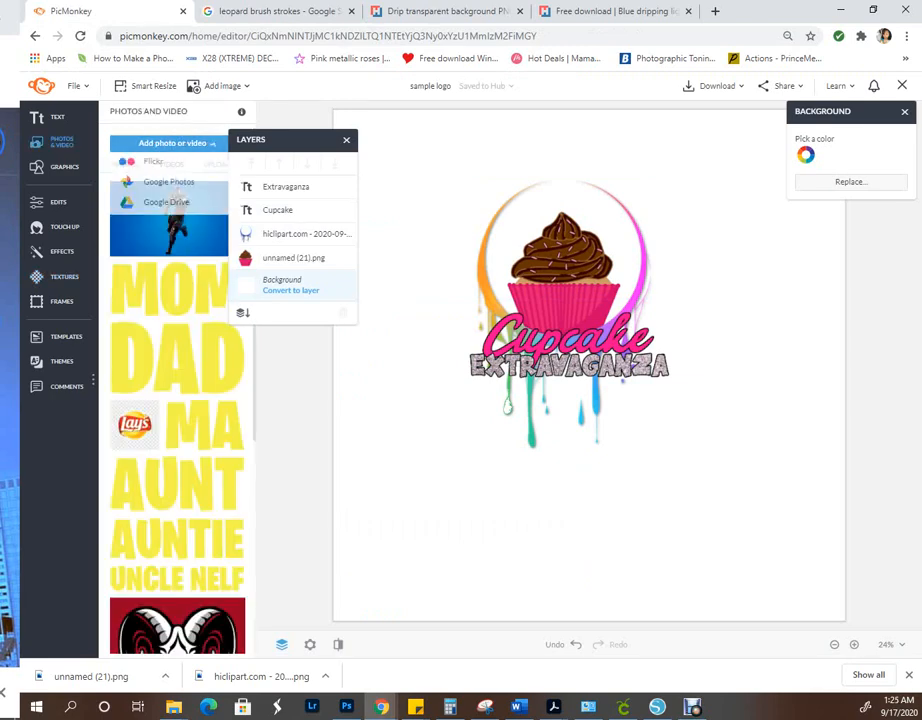
click(144, 181)
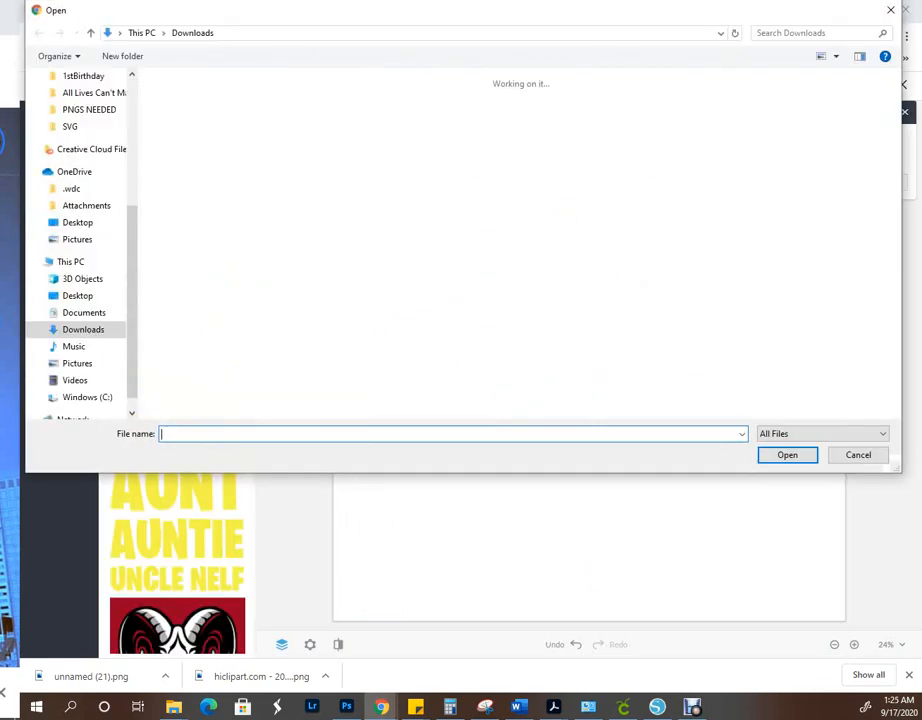
click(808, 33)
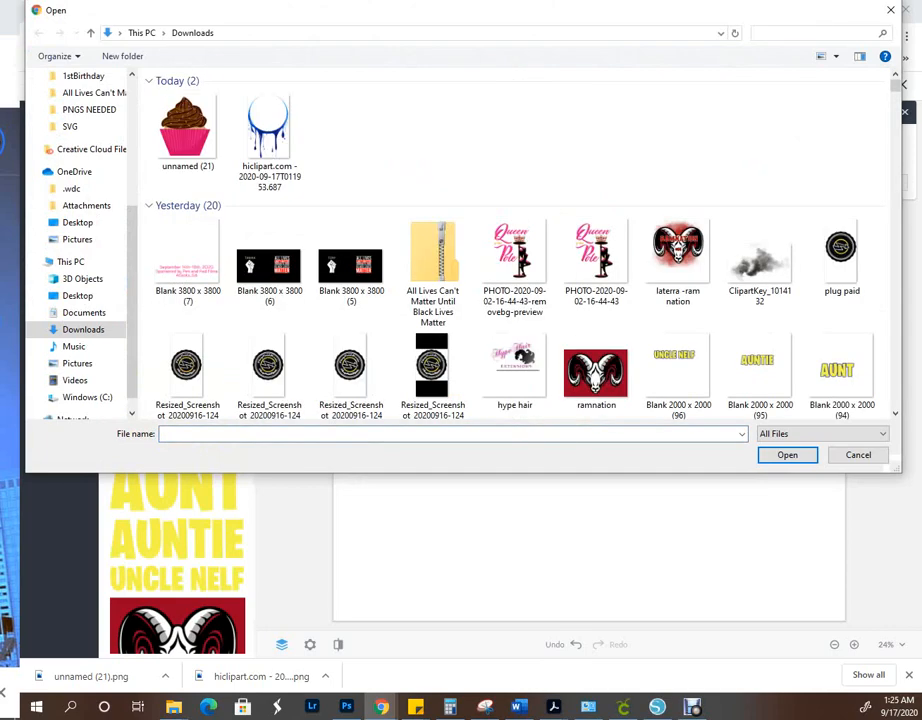
text(brush)
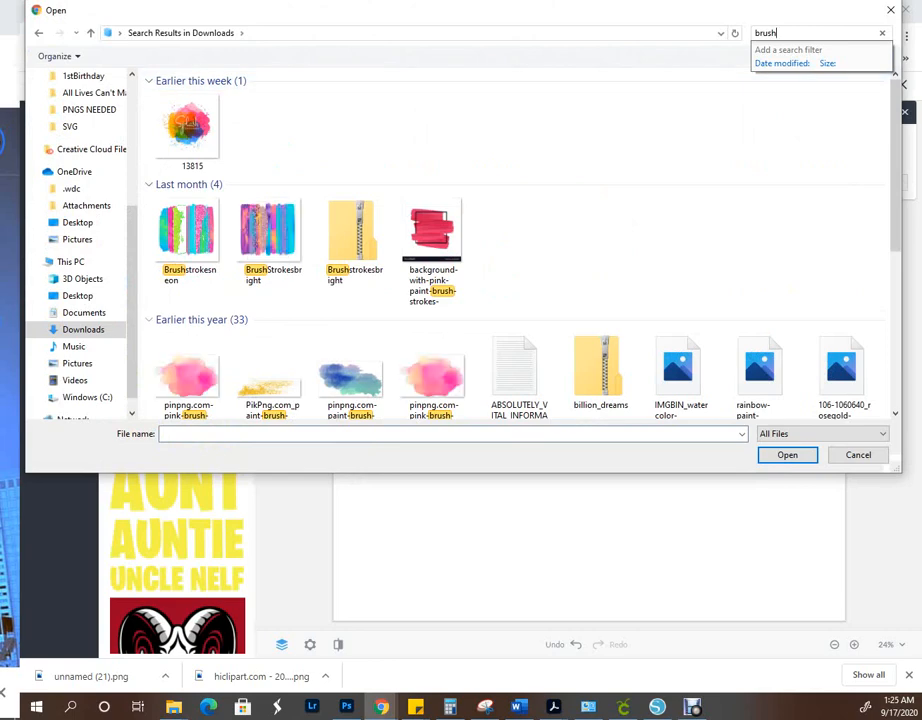
click(270, 242)
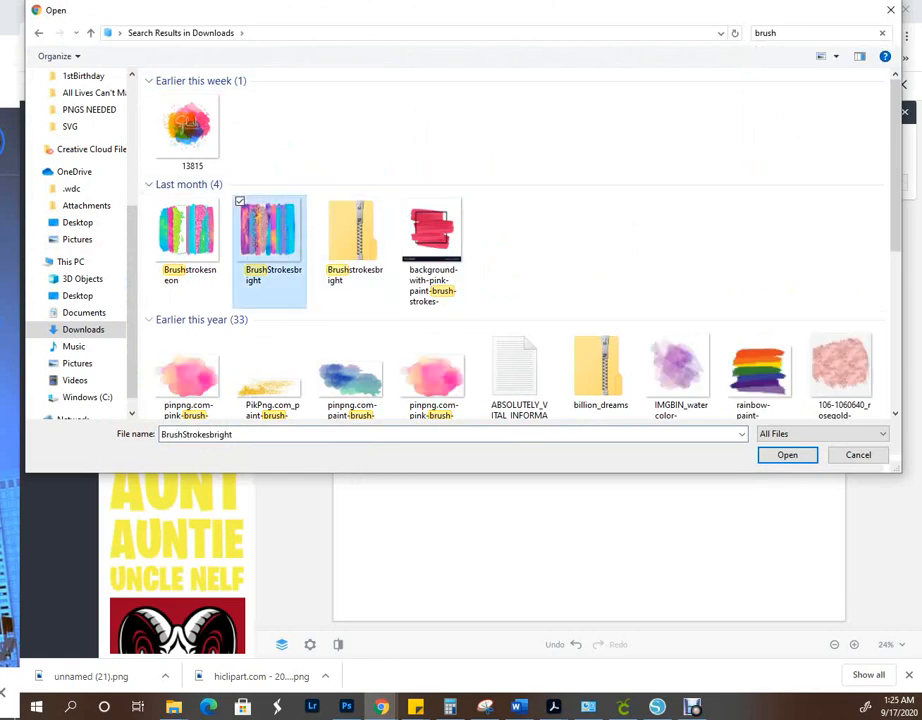
click(788, 455)
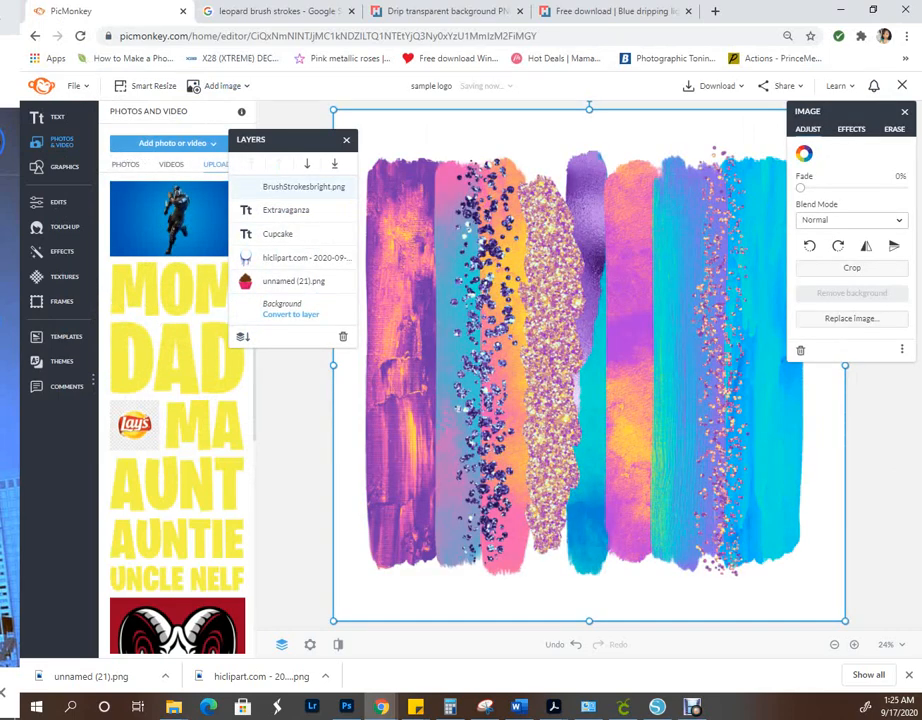
- Scale the brush strokes image down to roughly the logo's width and position it over the cupcake and text
drag(334, 621, 406, 549)
drag(560, 400, 504, 384)
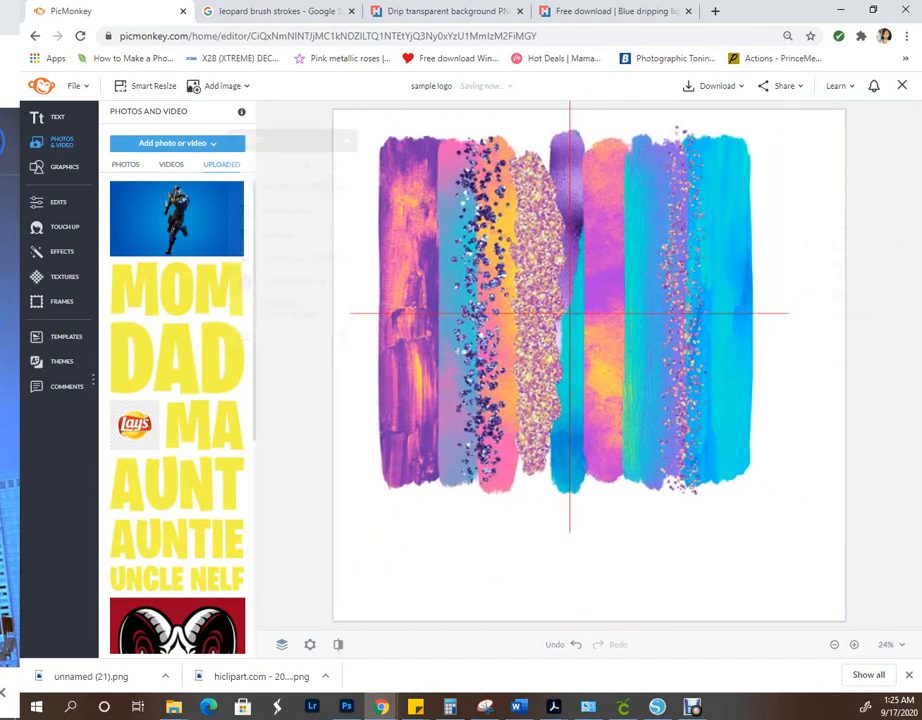
mouse_move(350, 533)
mouse_down()
mouse_move(508, 375)
mouse_move(459, 424)
mouse_up()
mouse_move(570, 325)
mouse_down()
mouse_move(479, 346)
mouse_move(500, 371)
mouse_up()
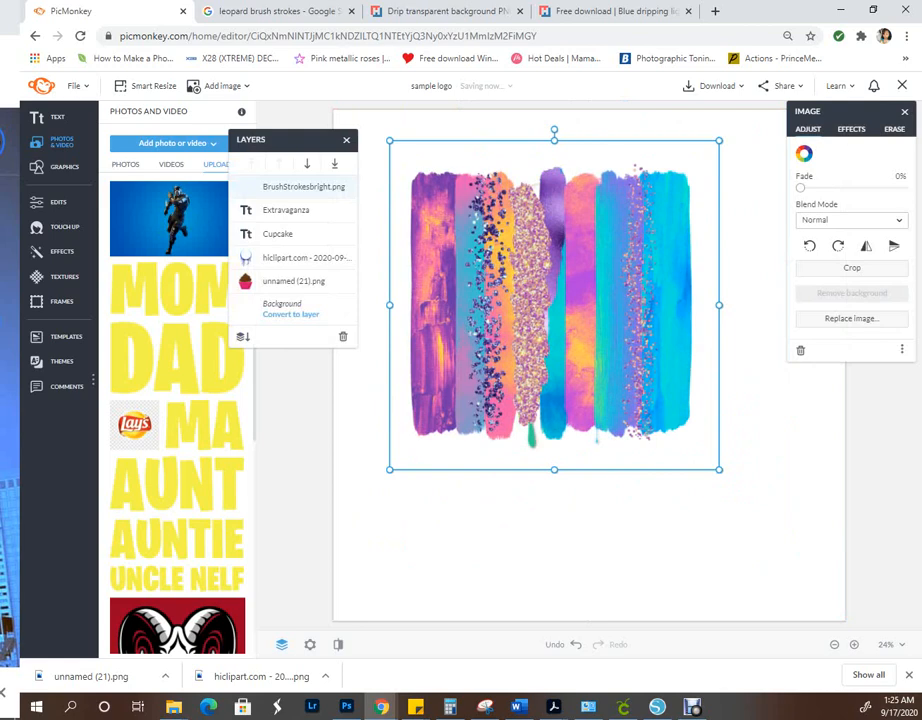
drag(390, 470, 484, 377)
drag(600, 275, 562, 298)
- Send the brush strokes image behind all other logo layers and nudge it slightly down
right_click(561, 267)
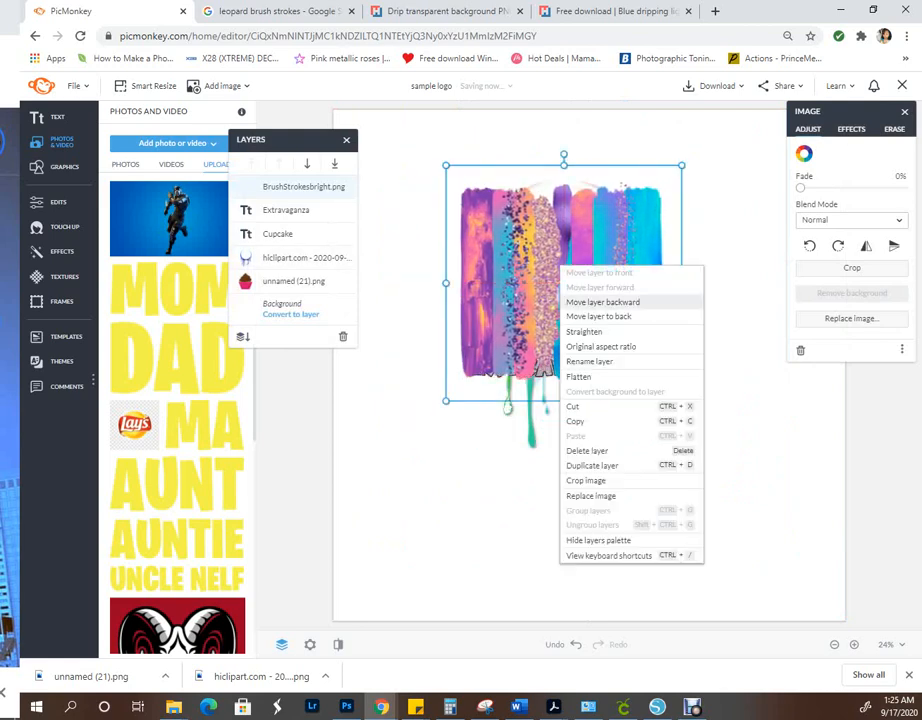
click(602, 302)
right_click(596, 282)
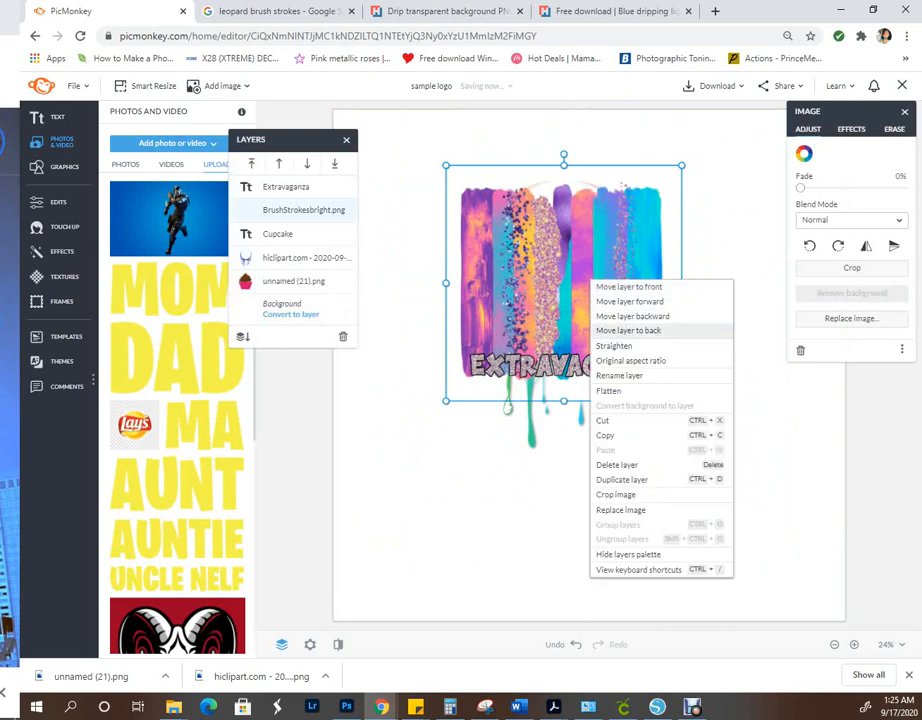
click(600, 332)
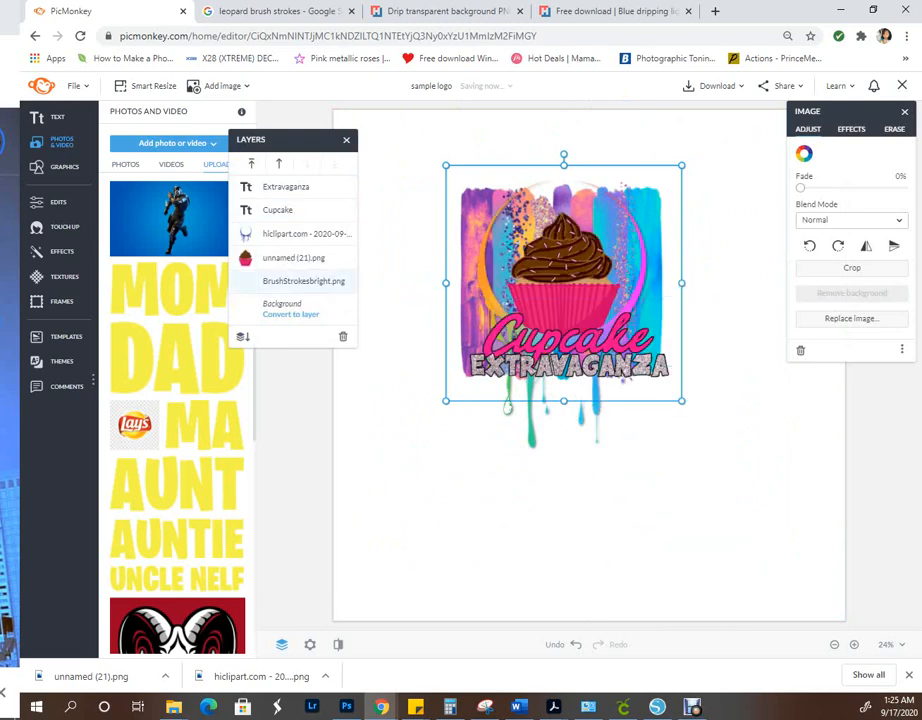
drag(562, 281, 562, 284)
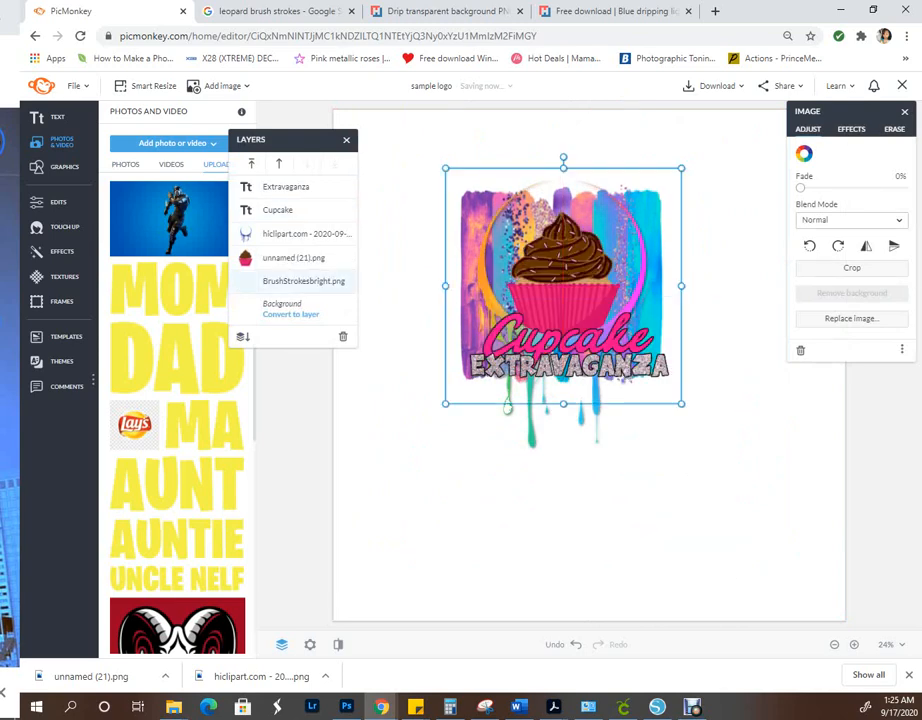
click(851, 129)
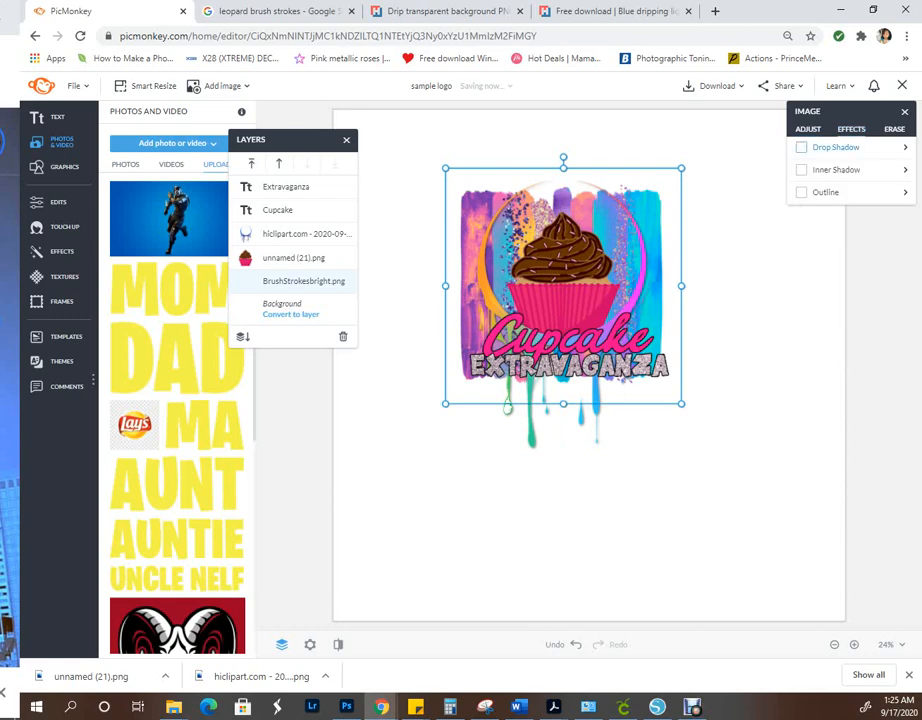
click(801, 147)
click(801, 147)
- Nudge the Extravaganza text slightly to the left and deselect it
click(745, 290)
drag(569, 367, 567, 367)
click(740, 370)
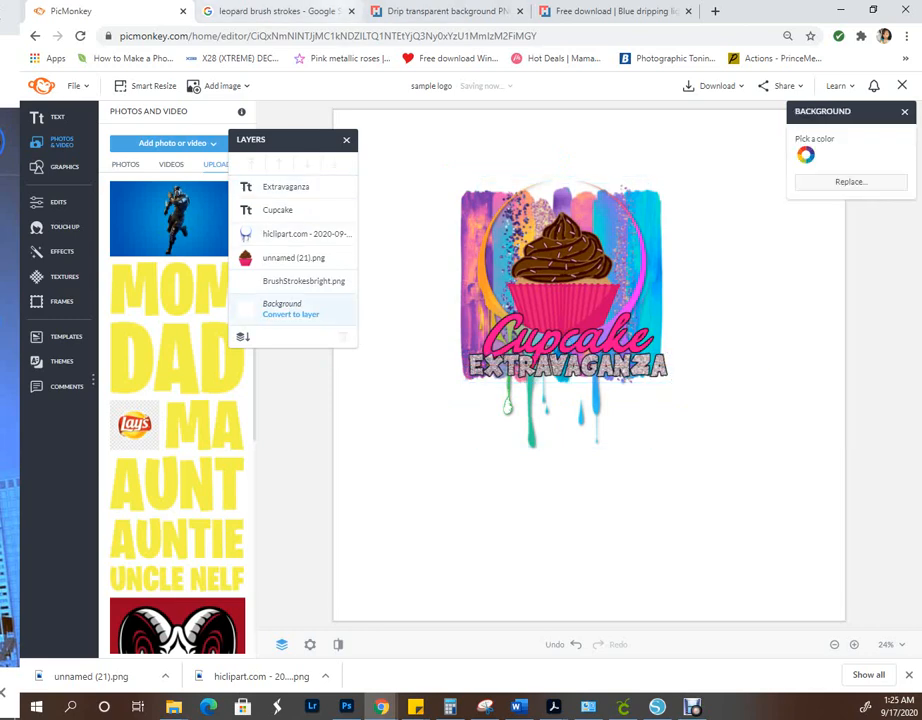
- Switch to the Google results page and search for images of "rhinestone transparent background"
click(270, 11)
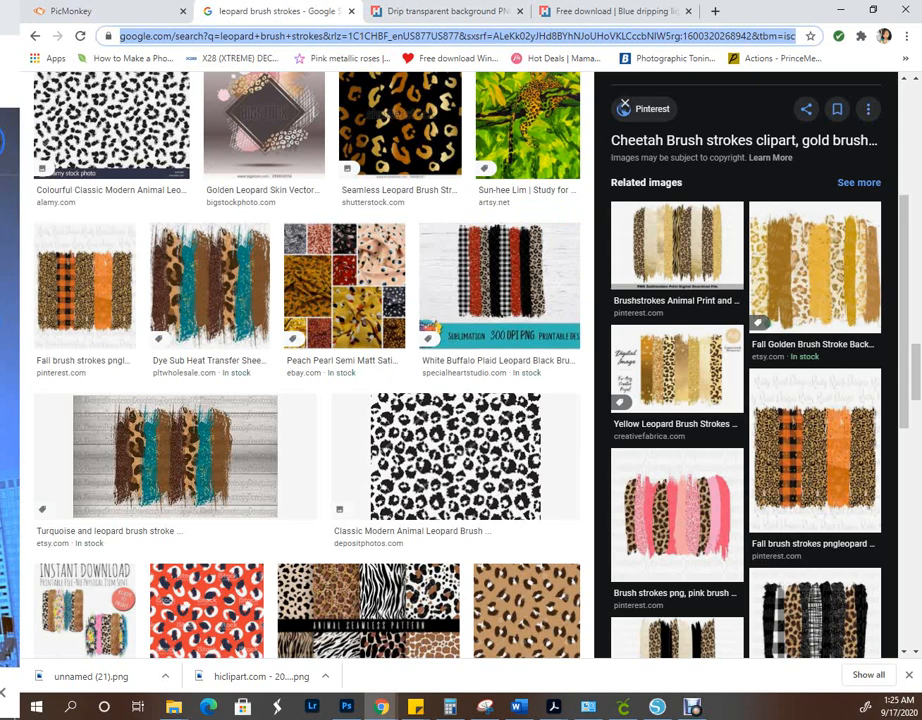
text(rhinestone)
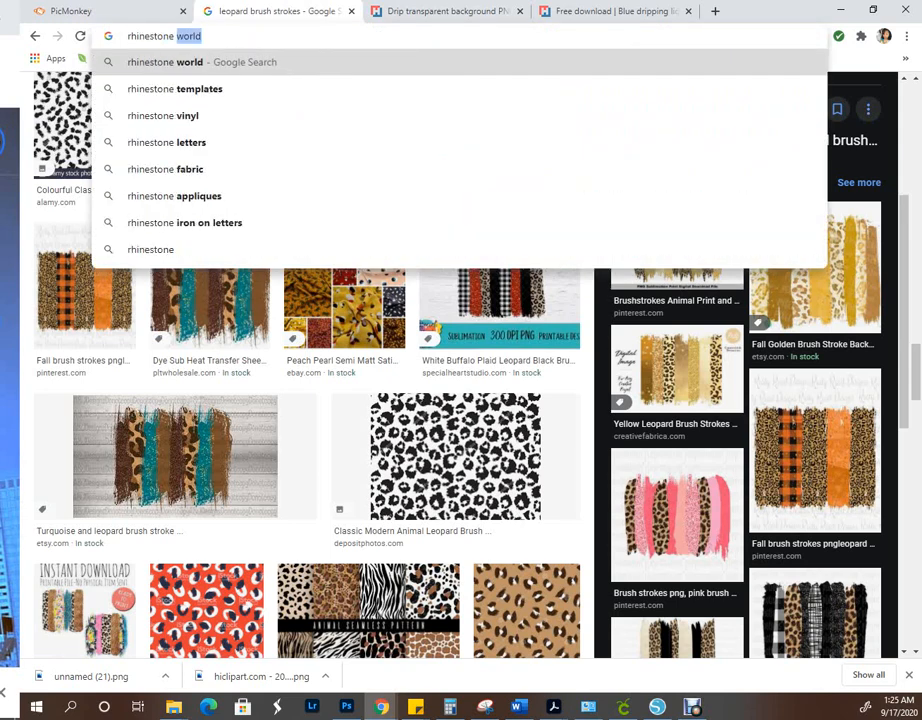
text( transpa)
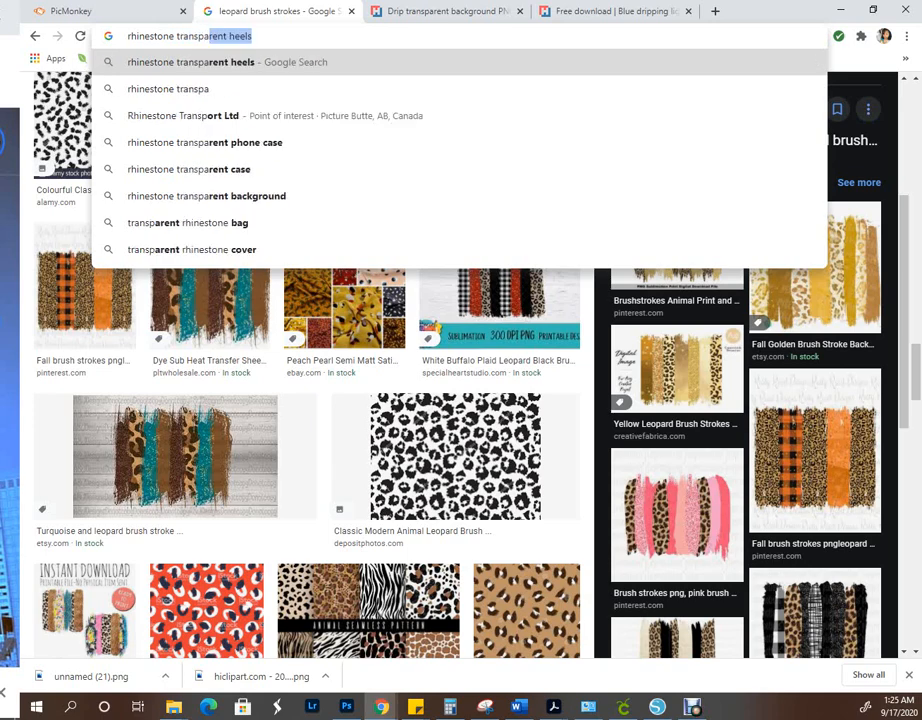
text(rent background)
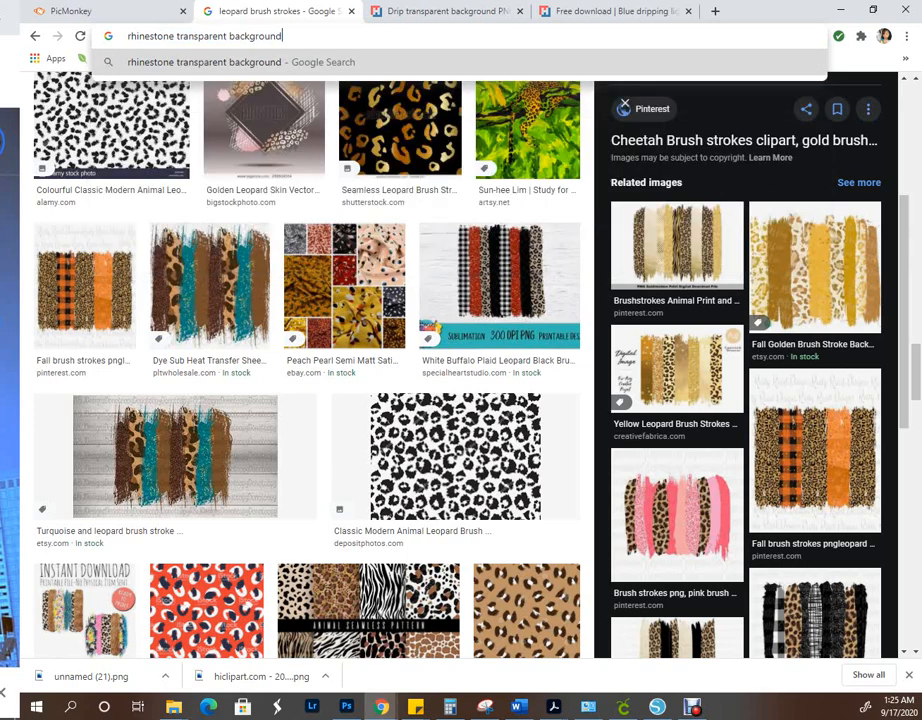
key(Return)
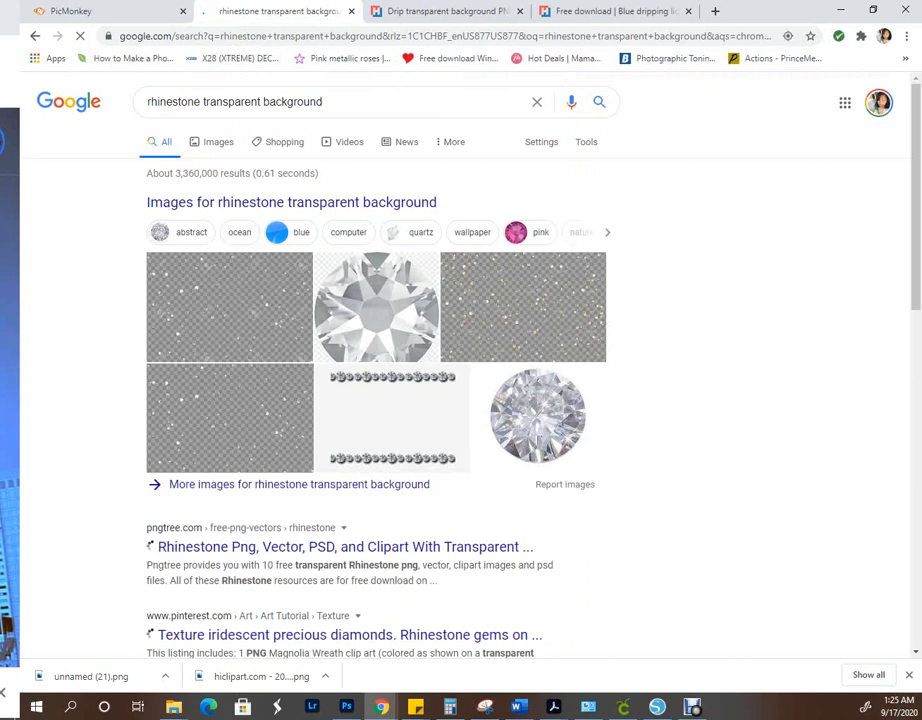
click(217, 142)
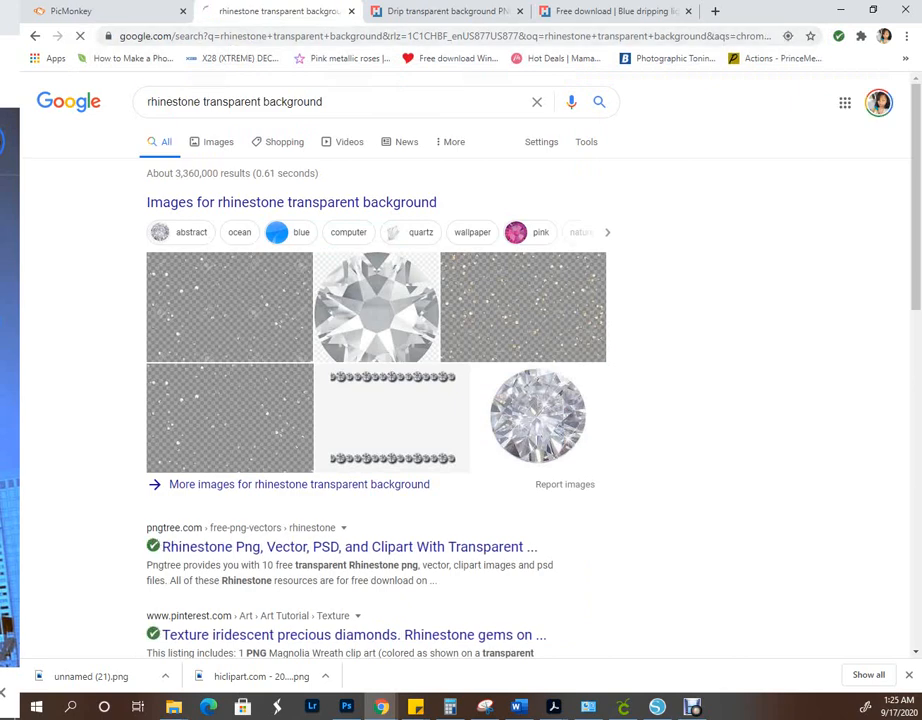
- Open the HiClipart page of the silver star Bling-bling Necklace Diamond image and download its PNG
scroll(460, 360, down, 4)
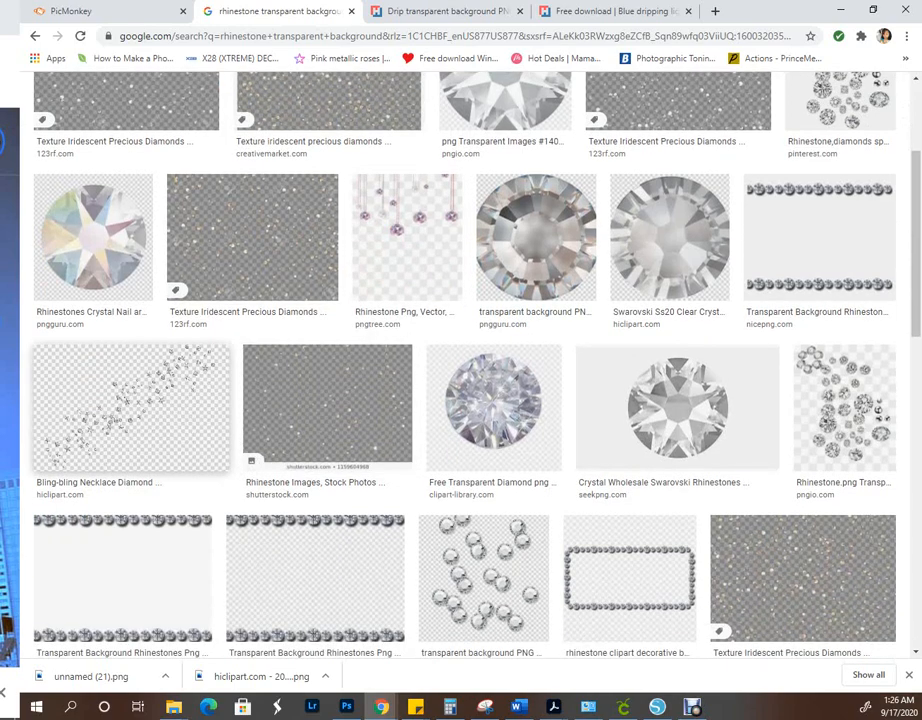
click(131, 415)
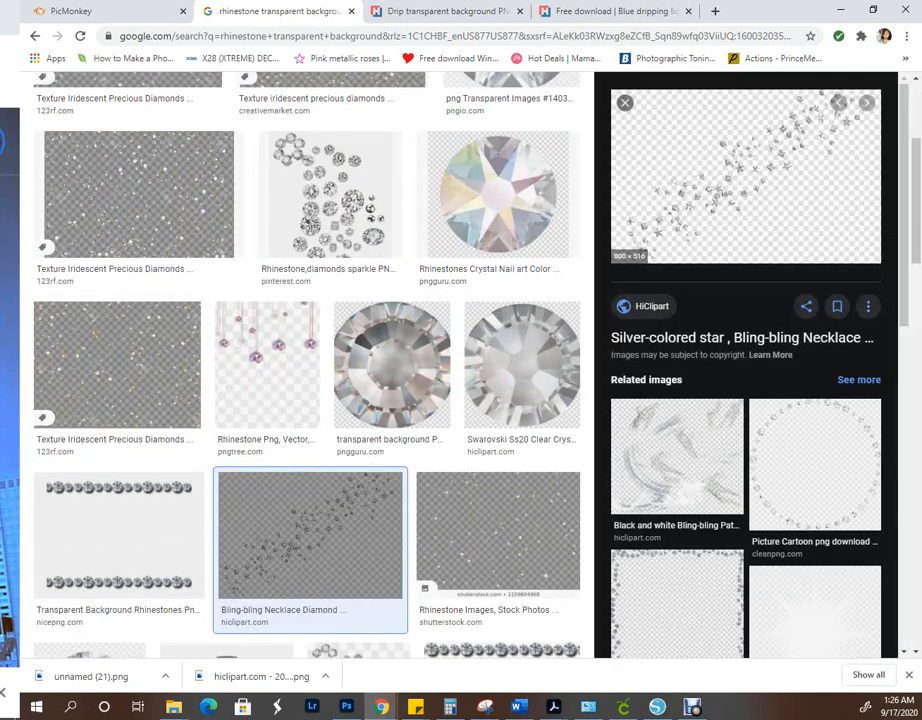
click(746, 178)
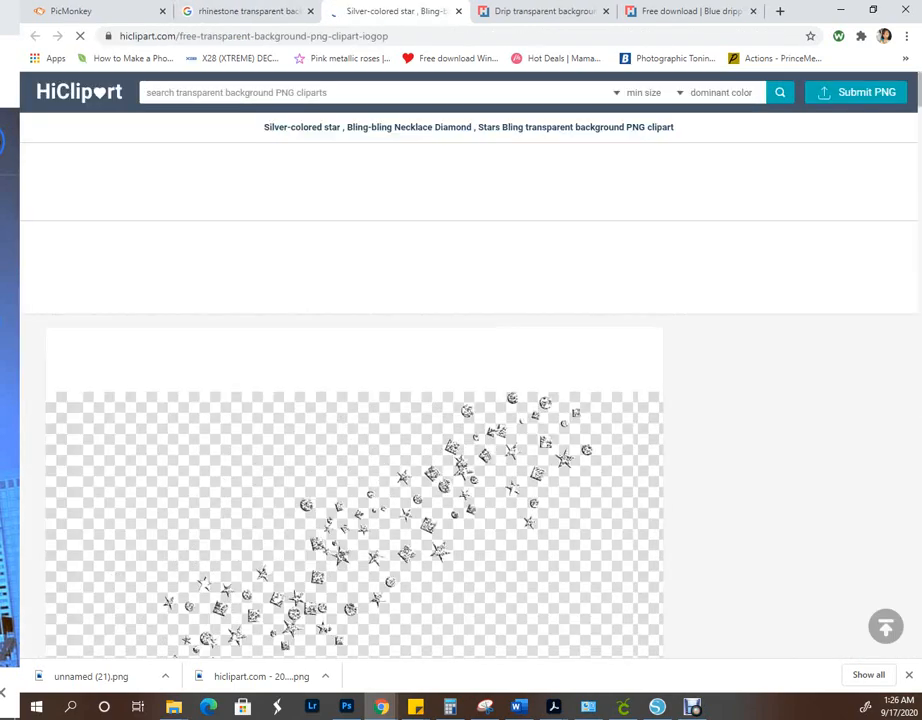
scroll(340, 400, down, 8)
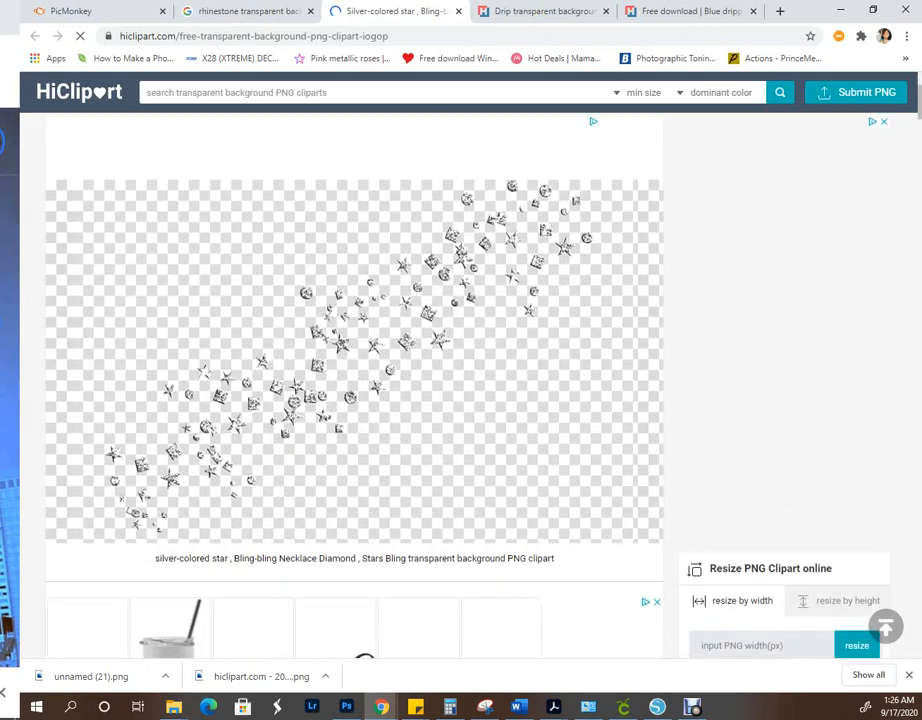
scroll(340, 400, up, 3)
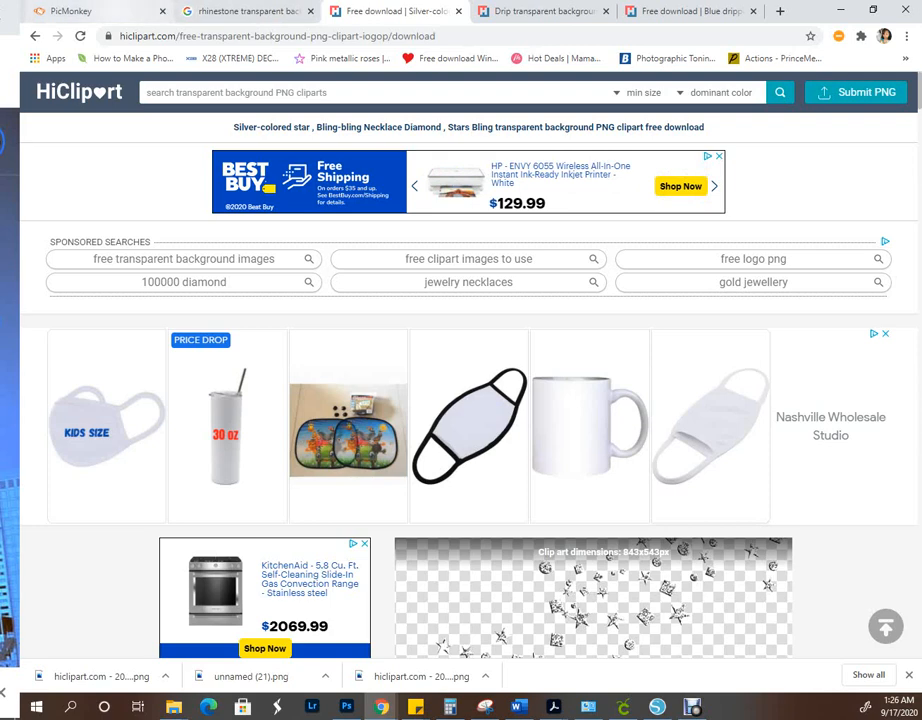
- Return to PicMonkey, add the downloaded rhinestone image, and scale it down over the cupcake and brush strokes
click(84, 11)
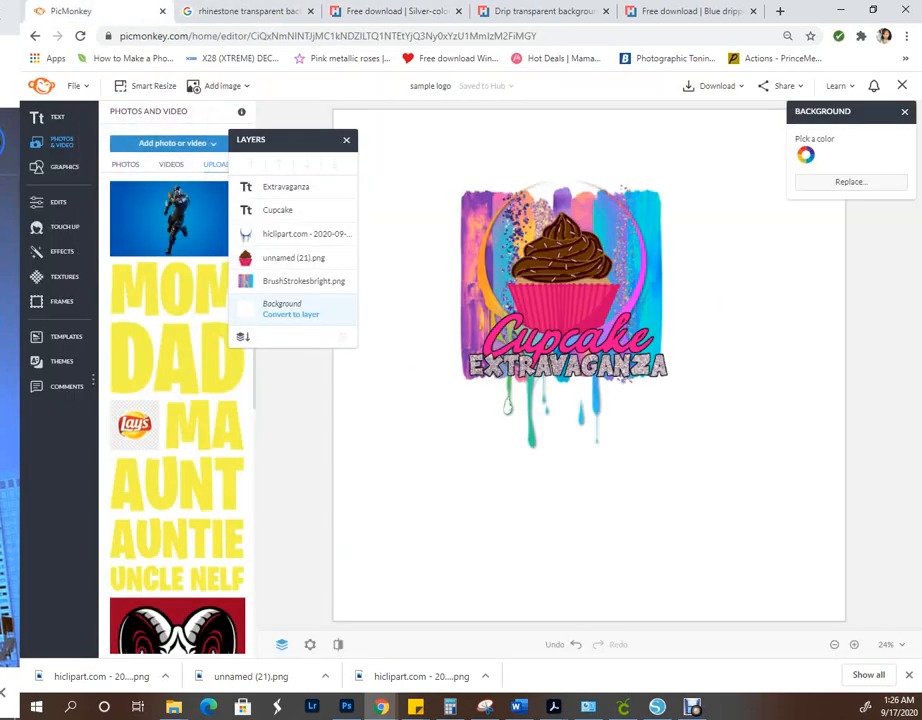
click(172, 143)
click(161, 182)
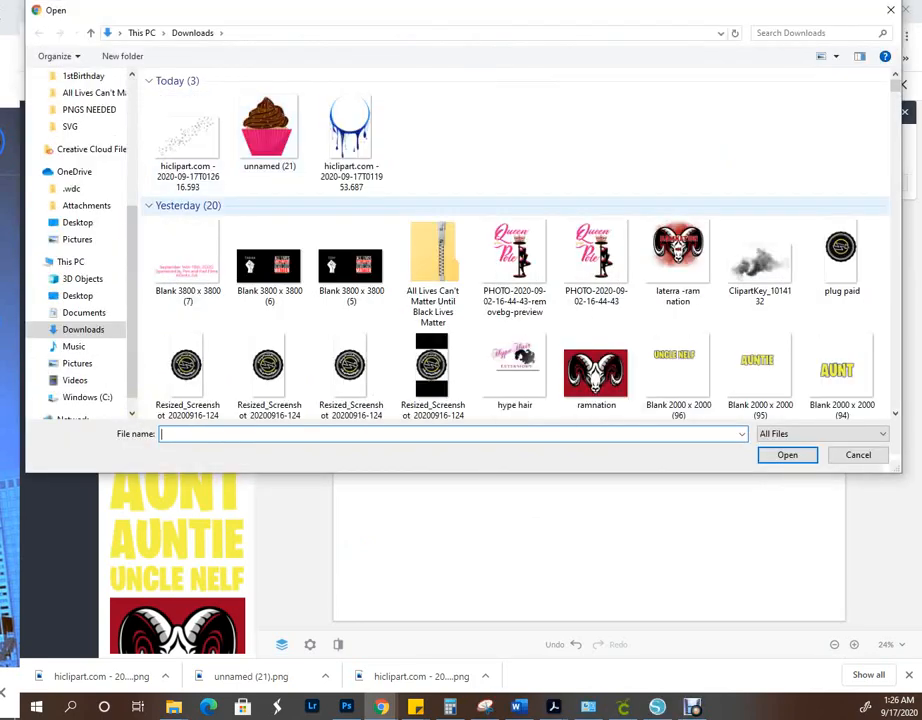
double_click(187, 130)
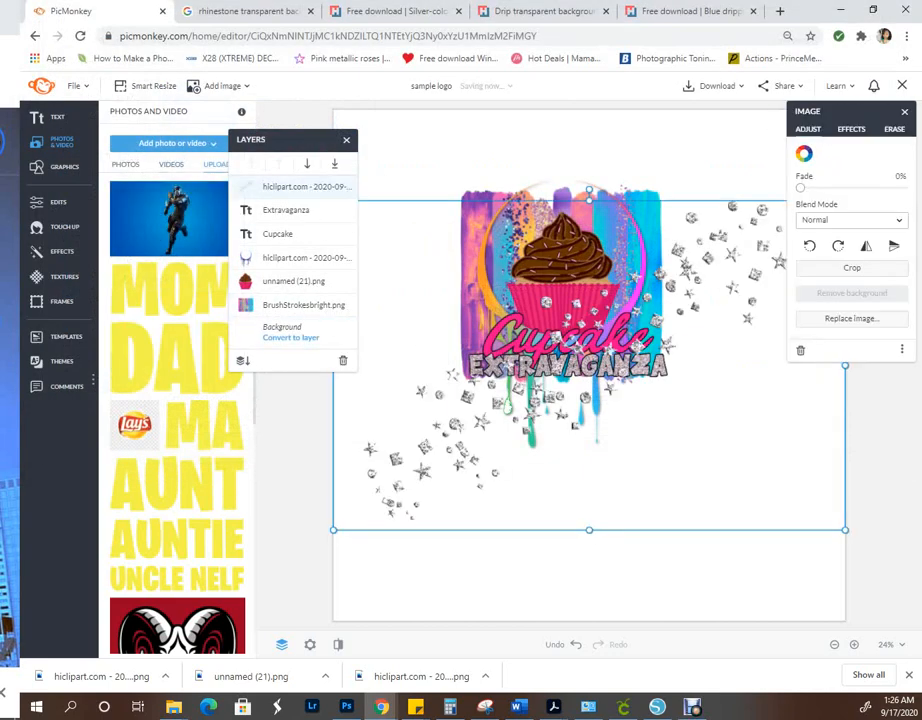
drag(333, 530, 635, 336)
drag(735, 268, 563, 298)
right_click(541, 320)
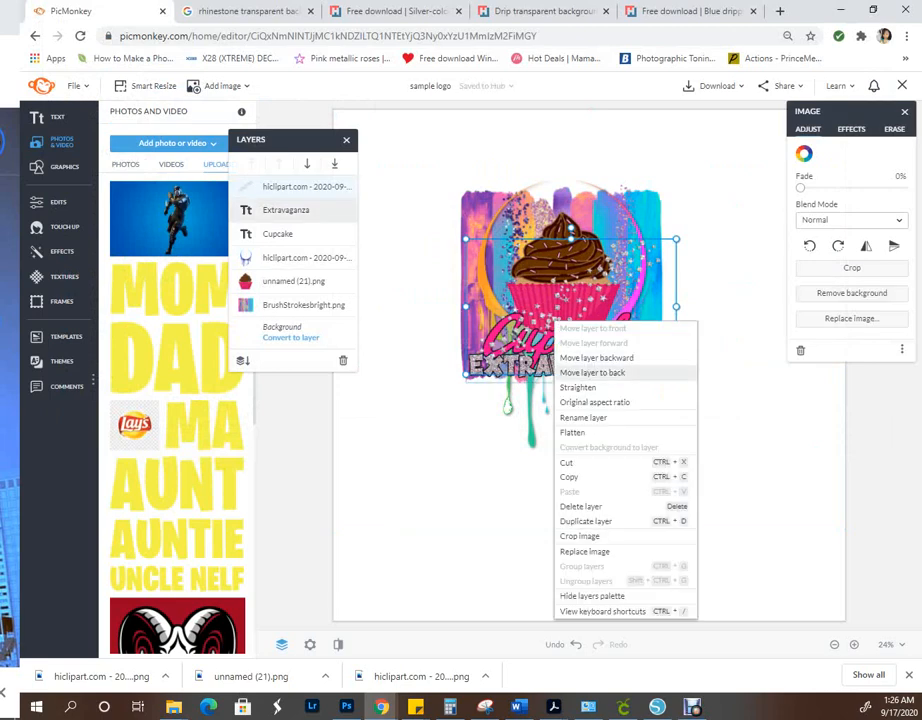
click(600, 368)
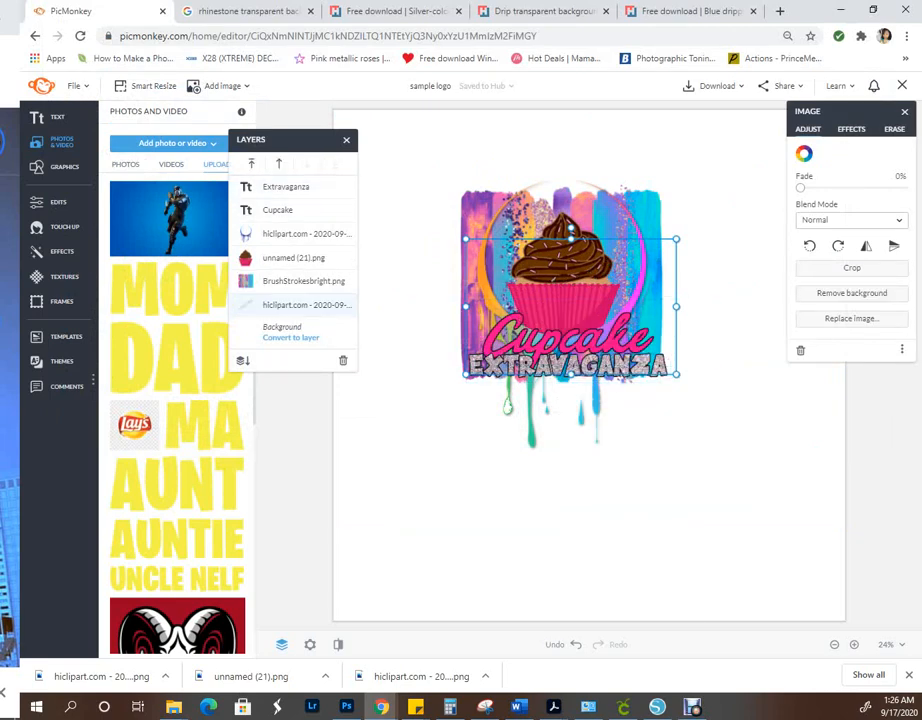
click(556, 644)
- Move the rhinestone image one layer backward, beneath the Extravaganza text
right_click(553, 292)
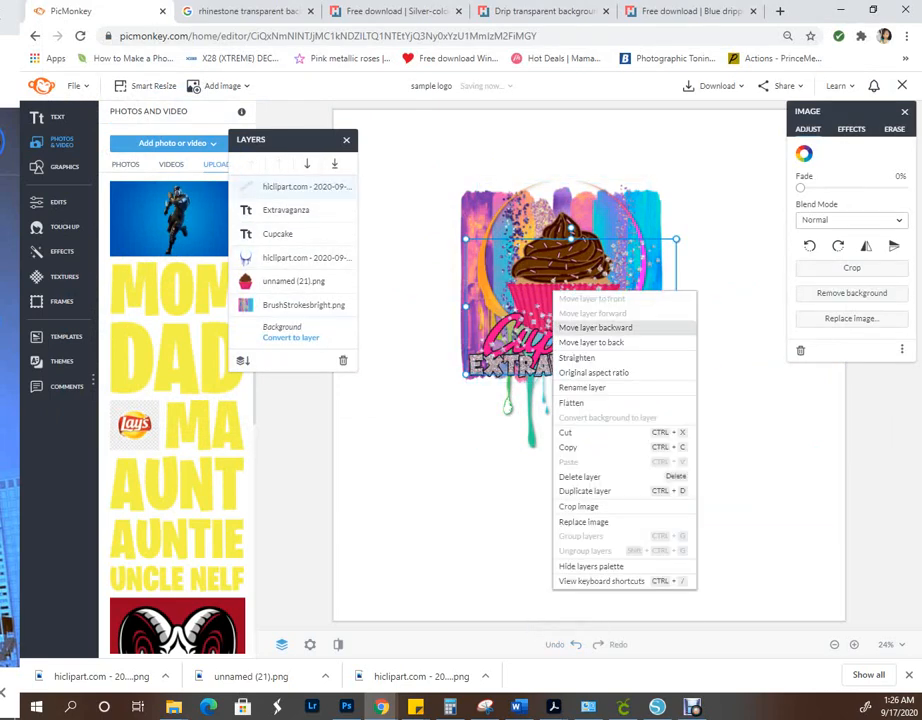
click(595, 327)
right_click(580, 306)
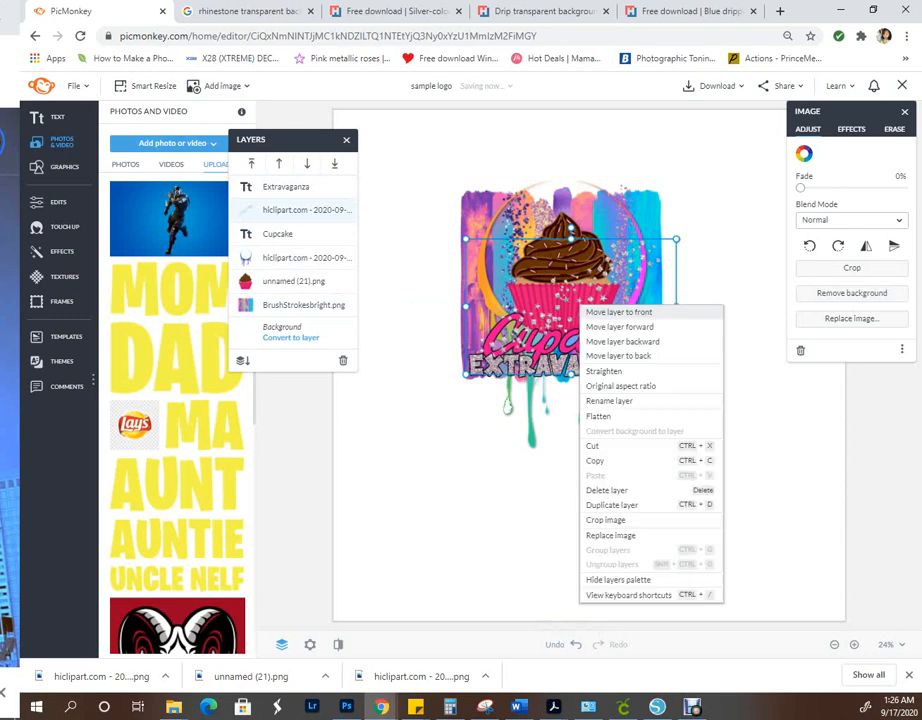
click(618, 356)
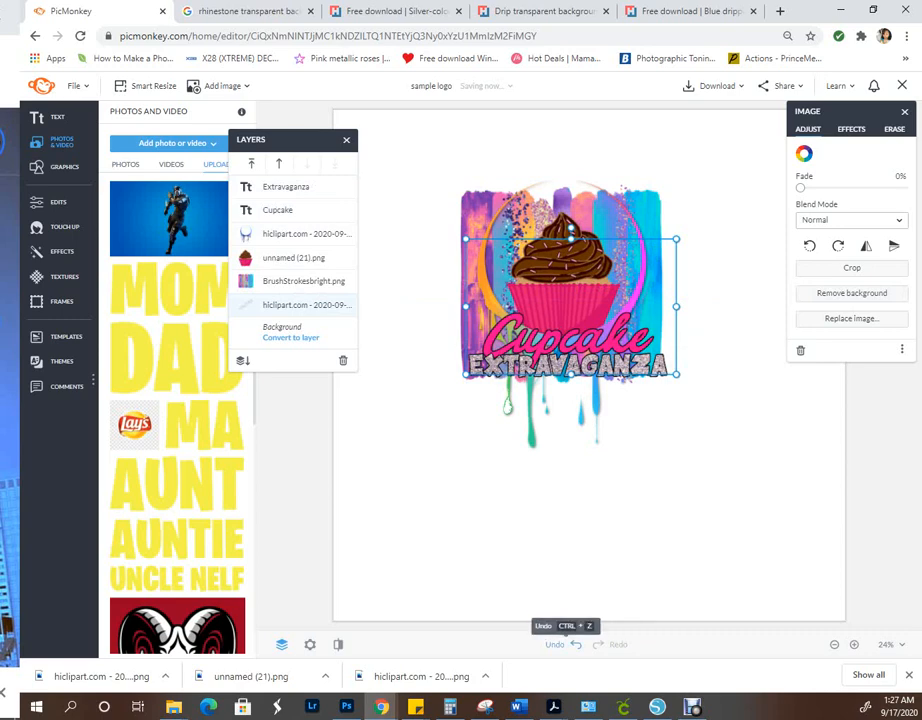
click(575, 644)
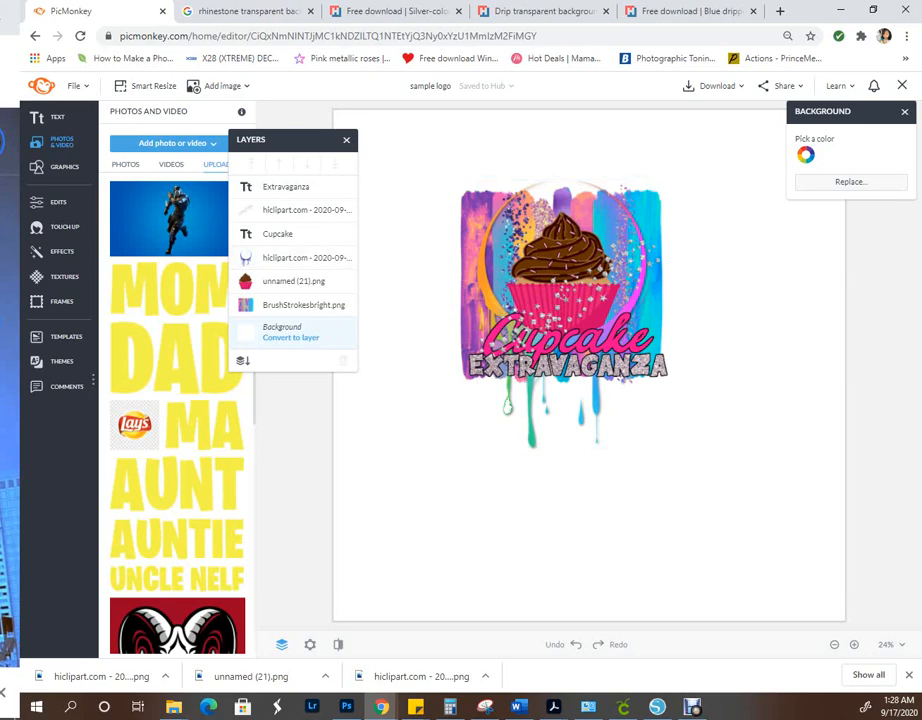
- Make the logo's canvas background transparent
right_click(597, 236)
click(715, 195)
click(806, 155)
click(795, 405)
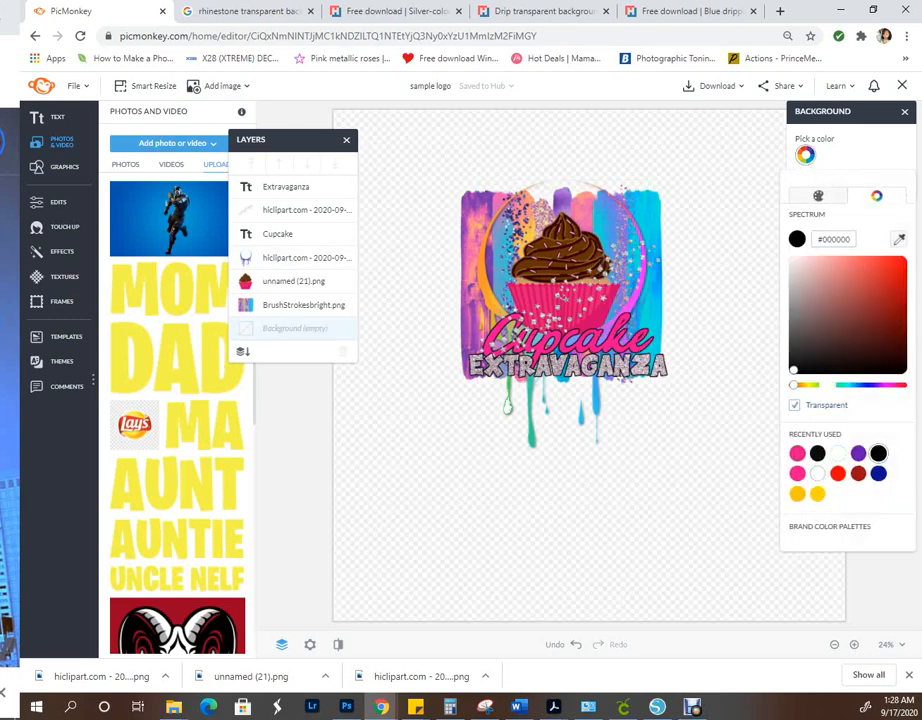
- Inspect the logo up close on its transparent background and check the file types offered for downloading it
click(730, 350)
scroll(589, 345, down, 1)
scroll(589, 345, up, 5)
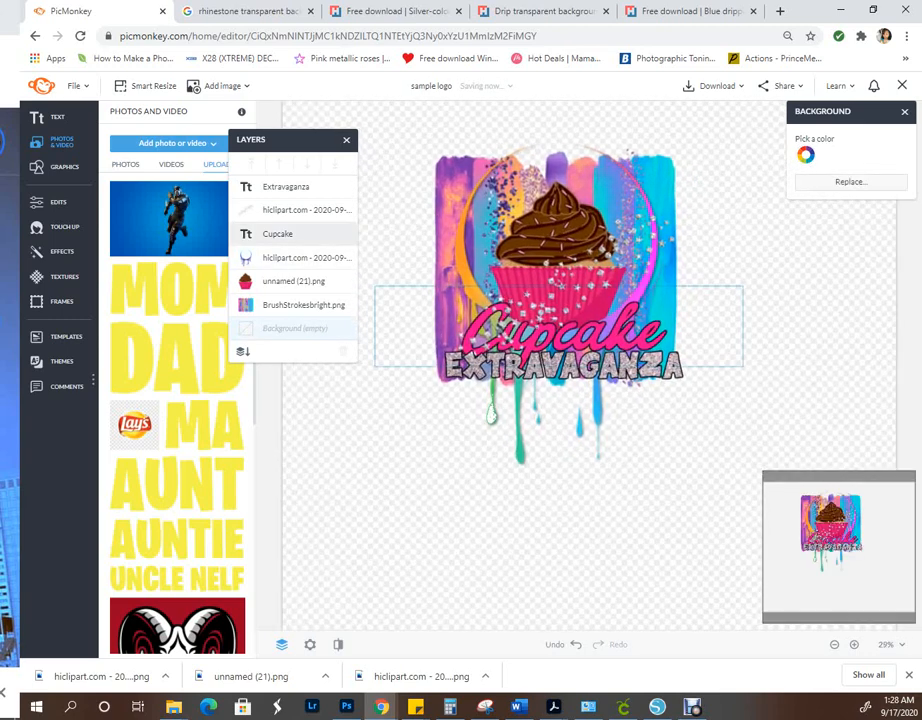
scroll(730, 350, down, 1)
drag(730, 350, 712, 464)
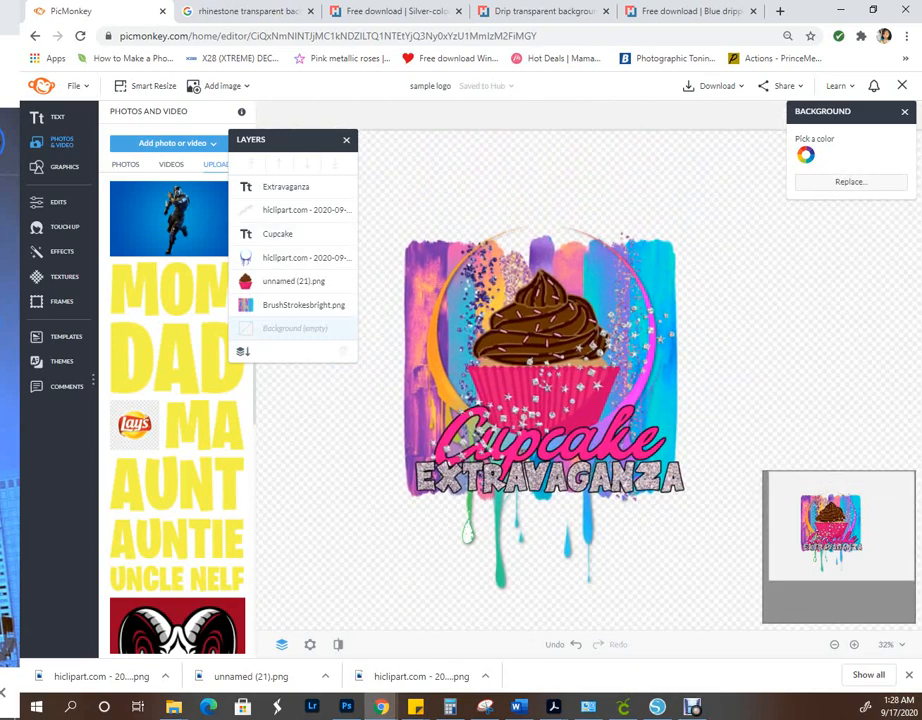
click(716, 86)
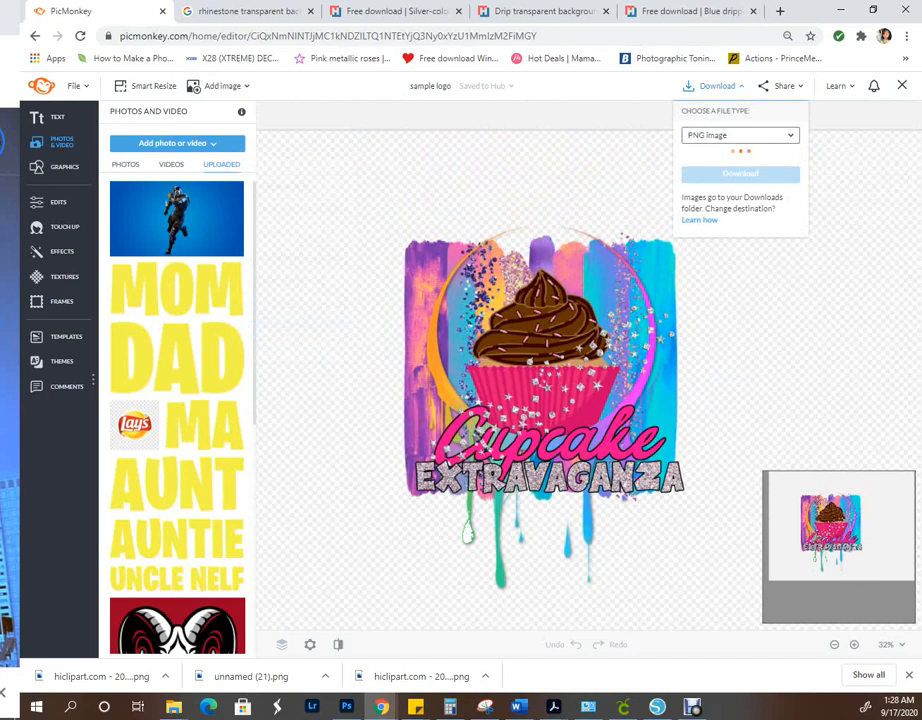
click(740, 135)
click(720, 164)
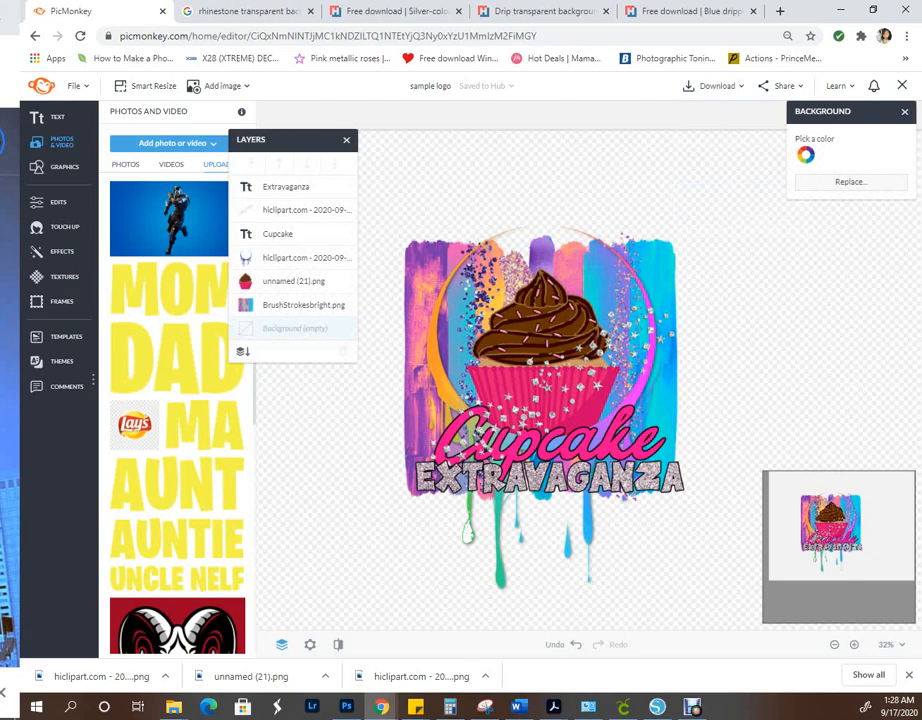
- Turn off the canvas background's transparency and set its color to white (#ffffff)
scroll(541, 410, down, 2)
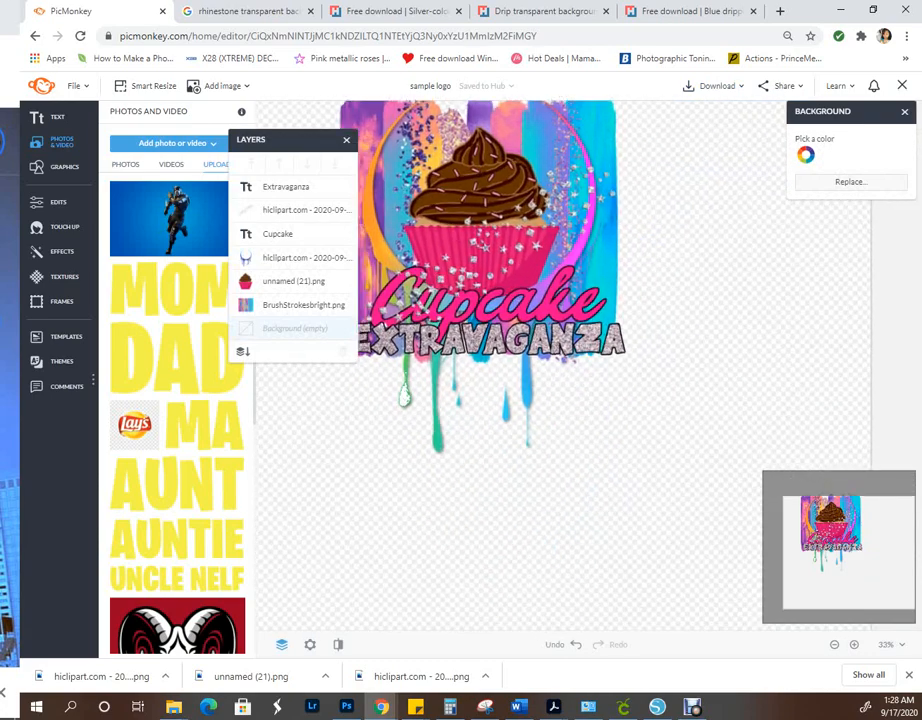
scroll(541, 410, up, 2)
click(806, 155)
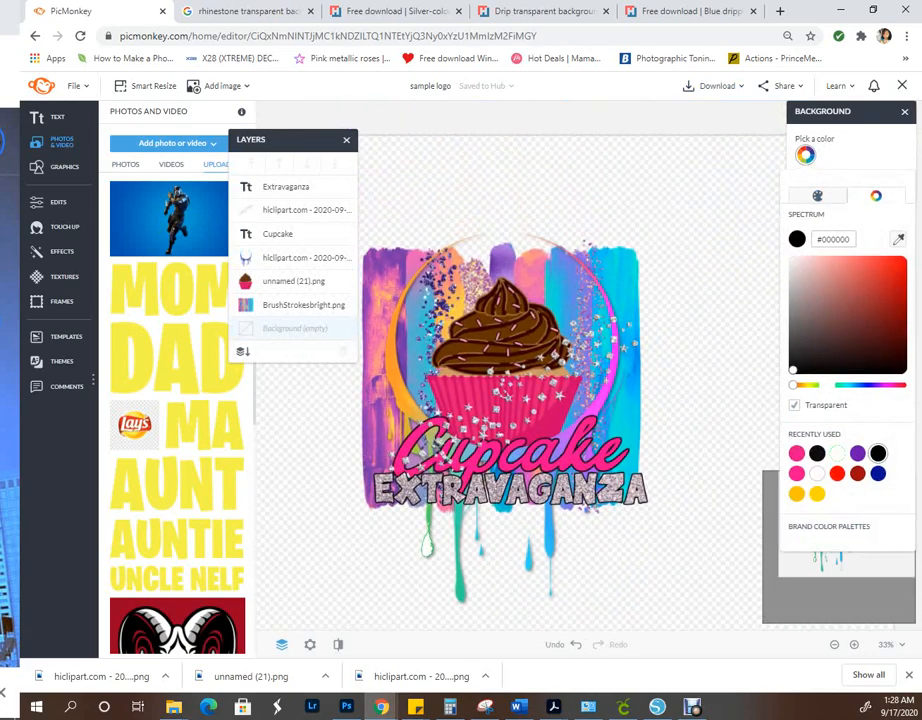
click(796, 405)
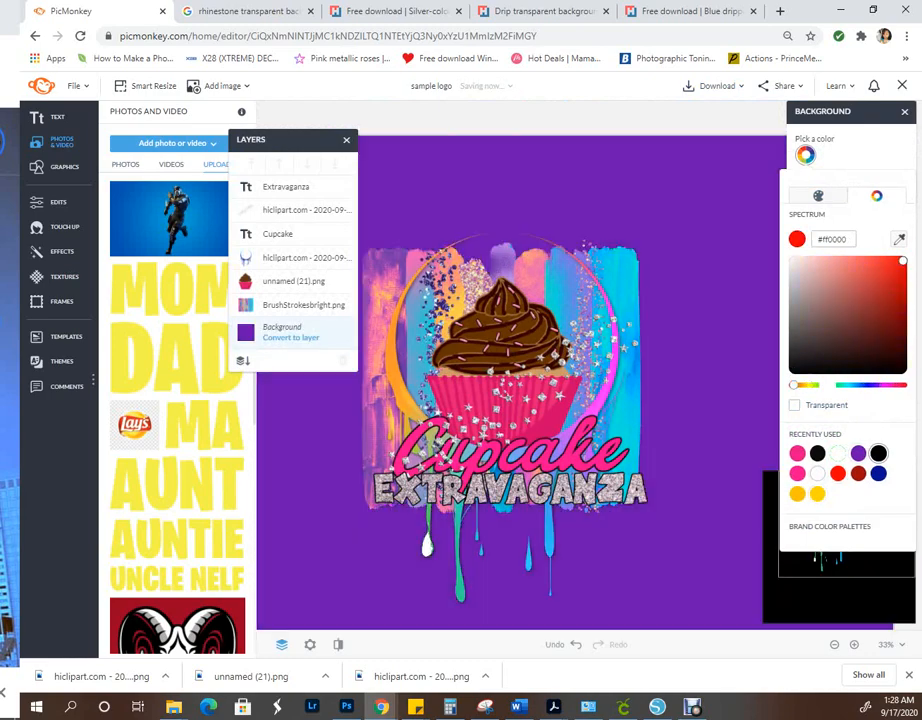
click(817, 473)
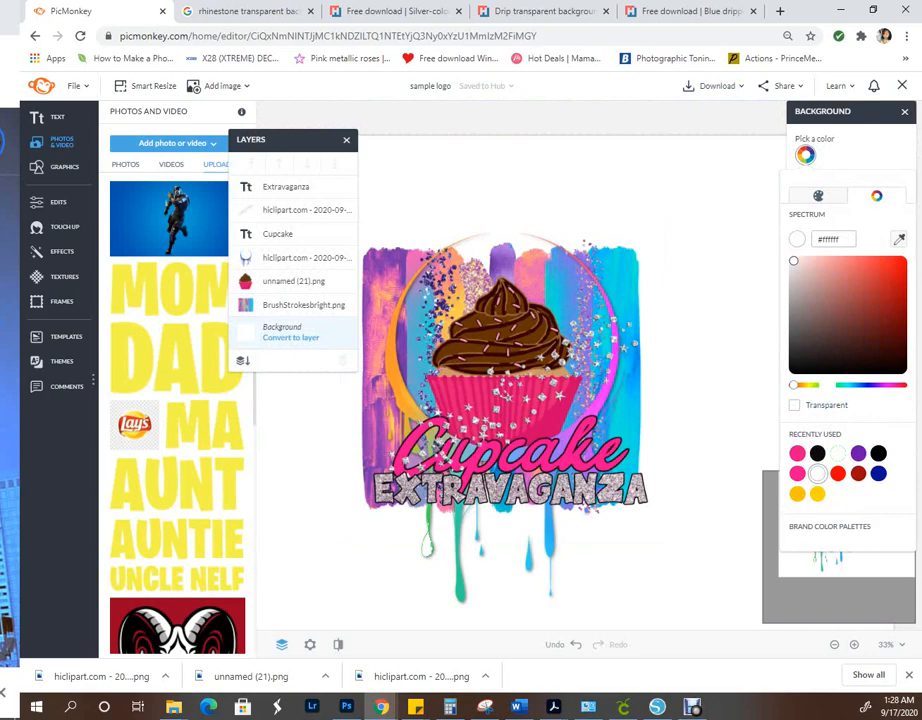
click(700, 350)
scroll(700, 350, down, 2)
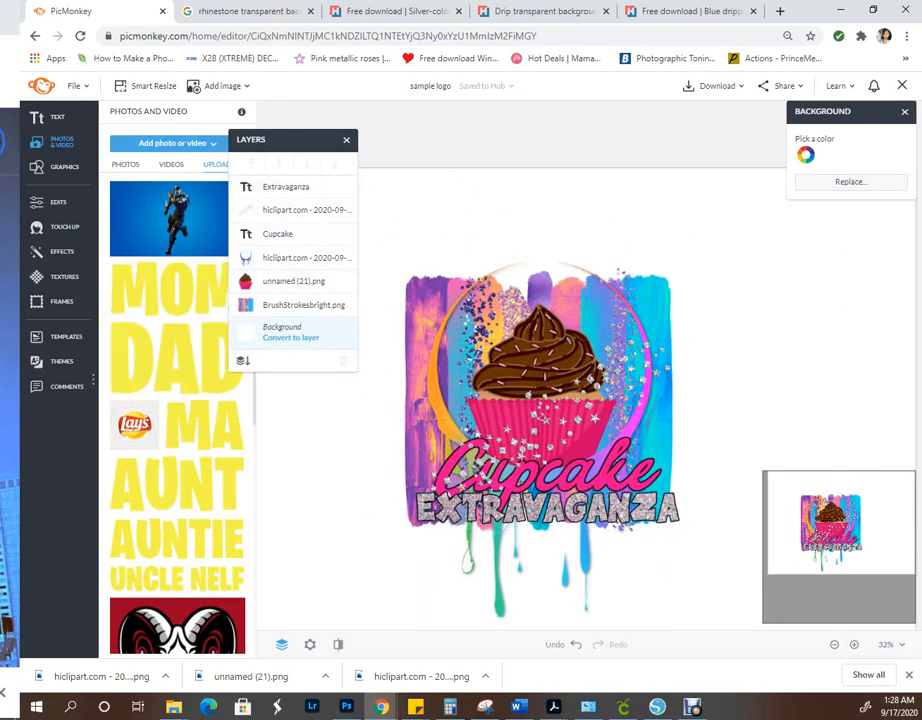
scroll(540, 370, down, 2)
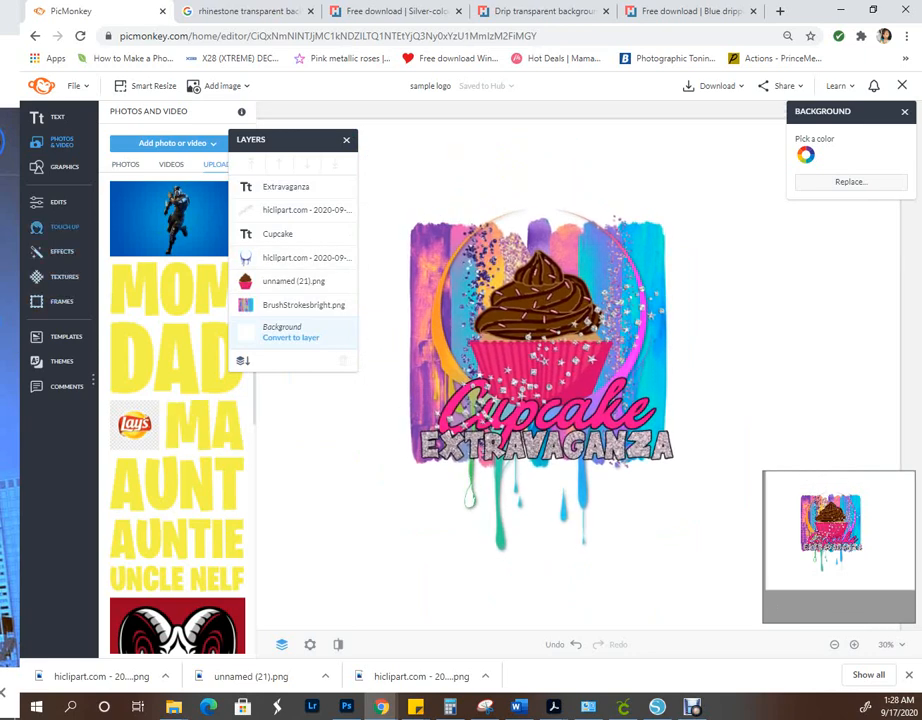
- Add a text layer reading "EZEKUSTOMS" in the Electrolize font over the lower part of the logo
click(40, 117)
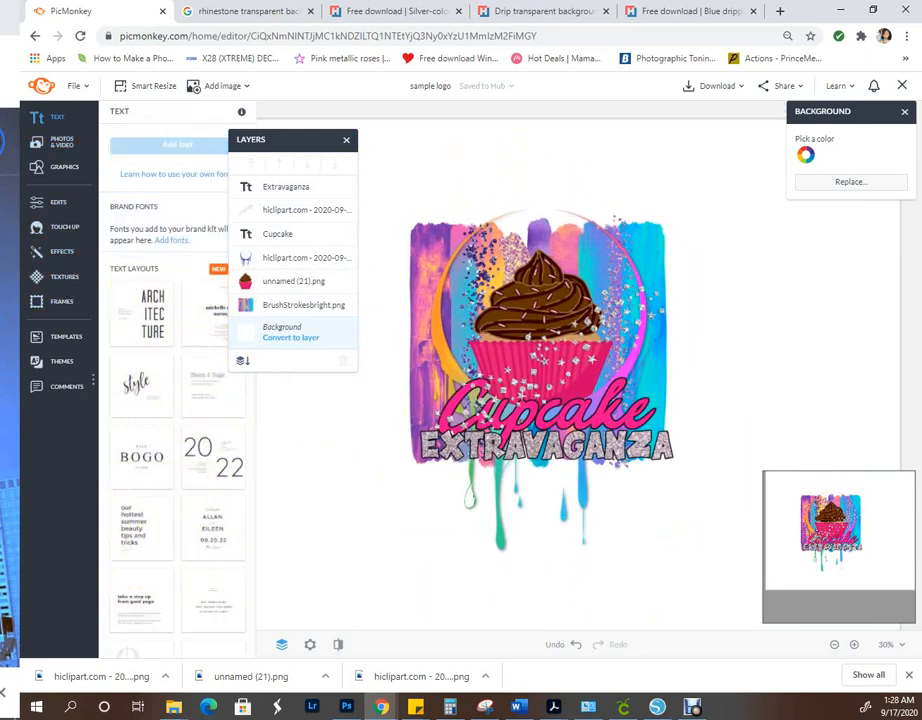
click(177, 145)
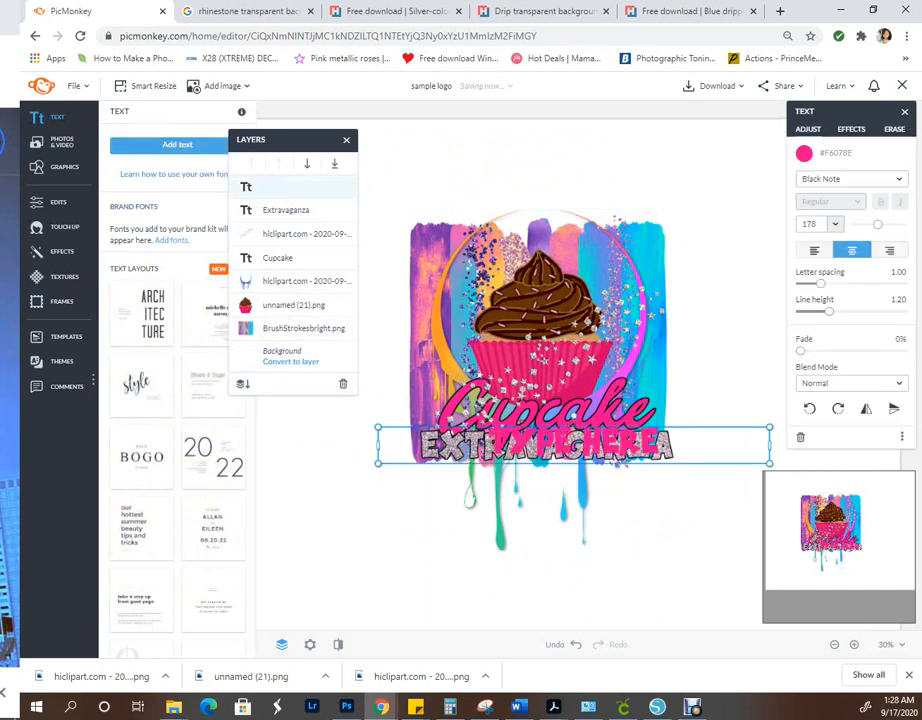
click(852, 179)
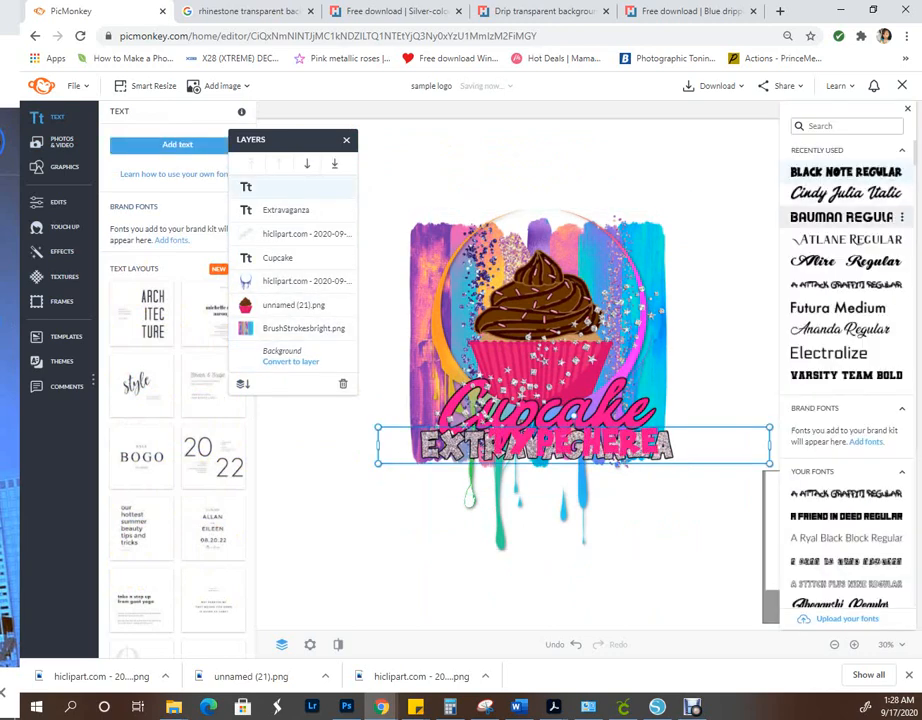
click(828, 352)
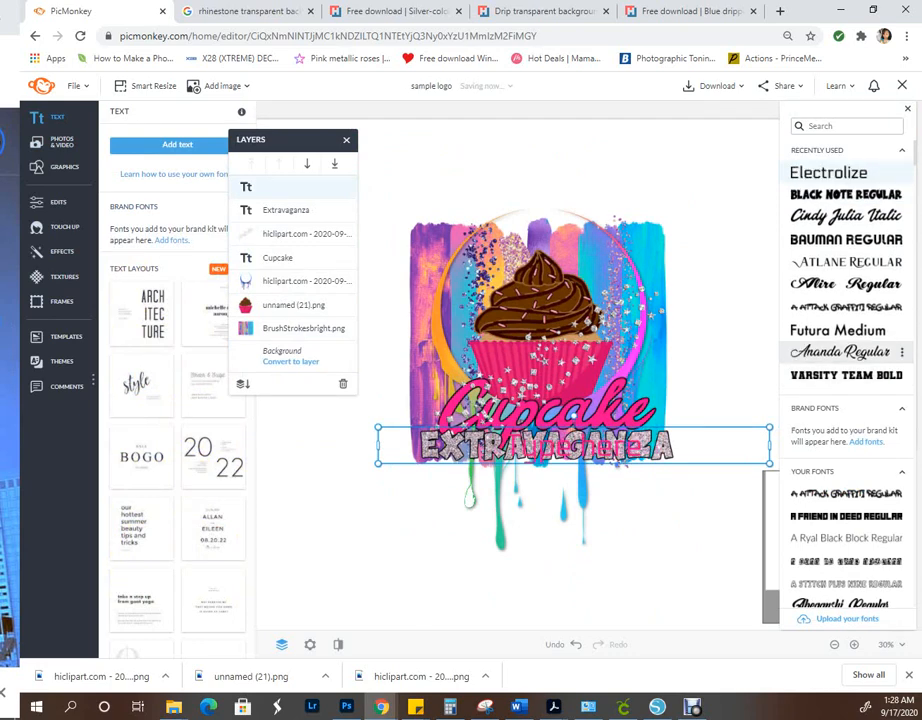
drag(577, 446, 489, 457)
double_click(489, 457)
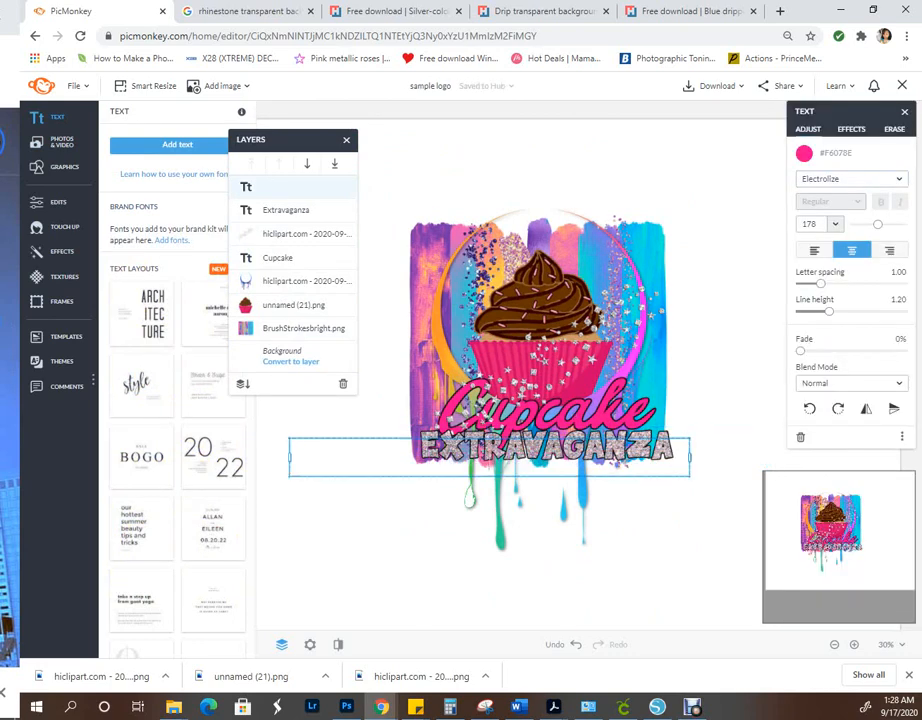
text(EZEKUSTOMS)
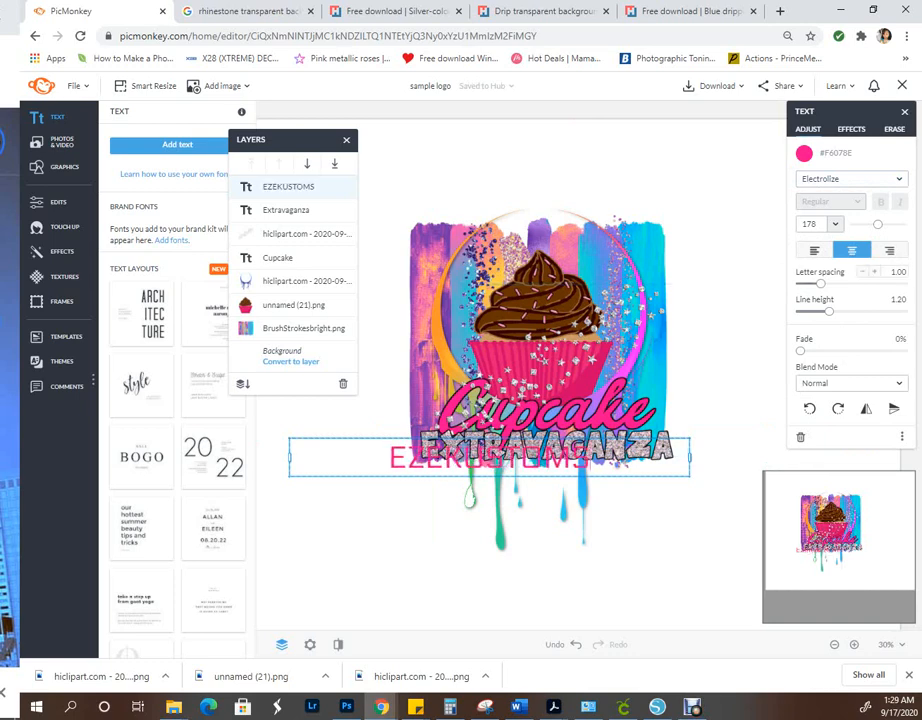
- Set the EZEKUSTOMS text's letter spacing to 1.55, center it across the cupcake's frosting, and fade it to 56%
drag(820, 284, 843, 284)
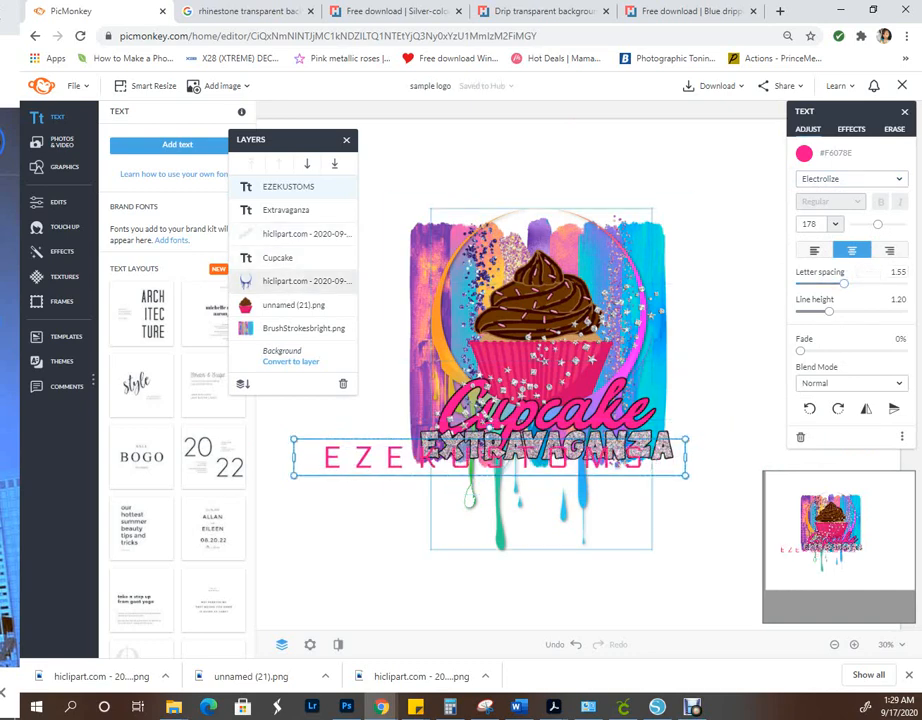
drag(490, 458, 543, 295)
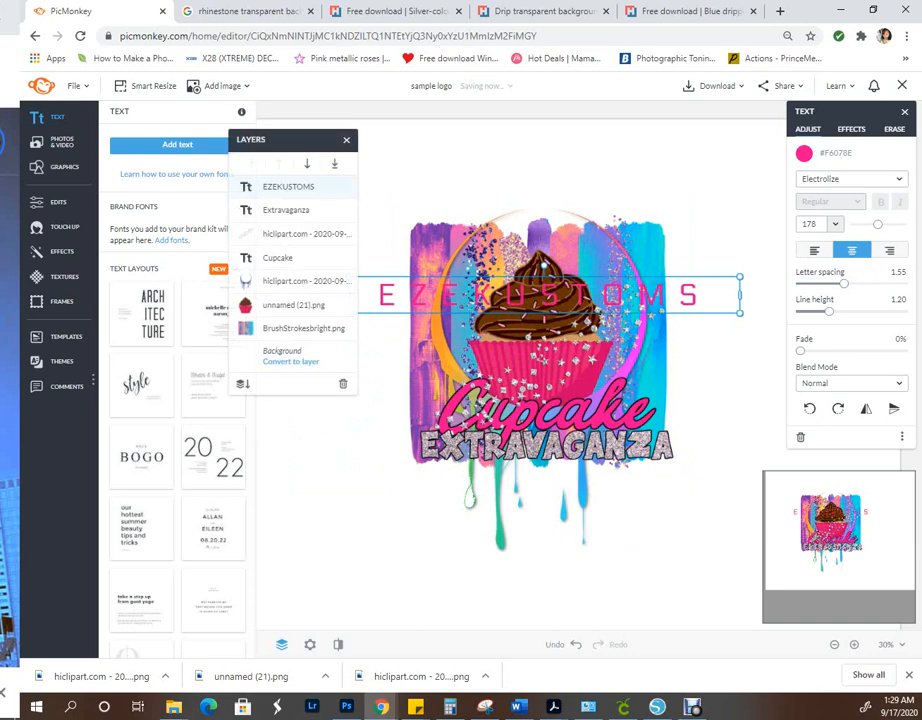
drag(800, 351, 858, 351)
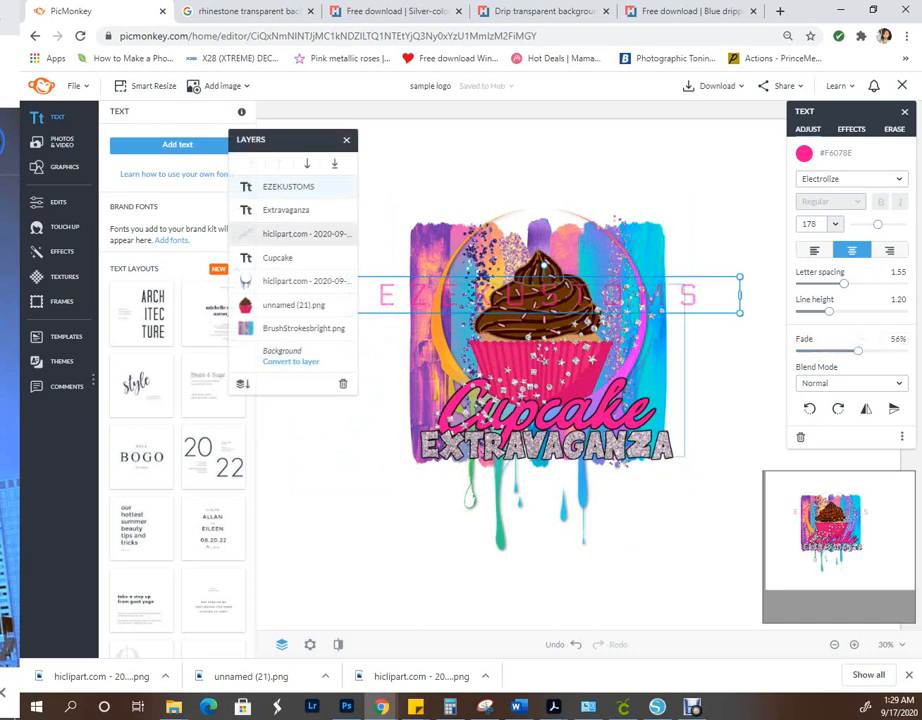
- Paste three copies of the EZEKUSTOMS watermark and place them across the Extravaganza text, the cupcake wrapper and the logo's upper edge
key(ctrl+v)
drag(544, 296, 544, 459)
key(ctrl+v)
drag(542, 388, 543, 370)
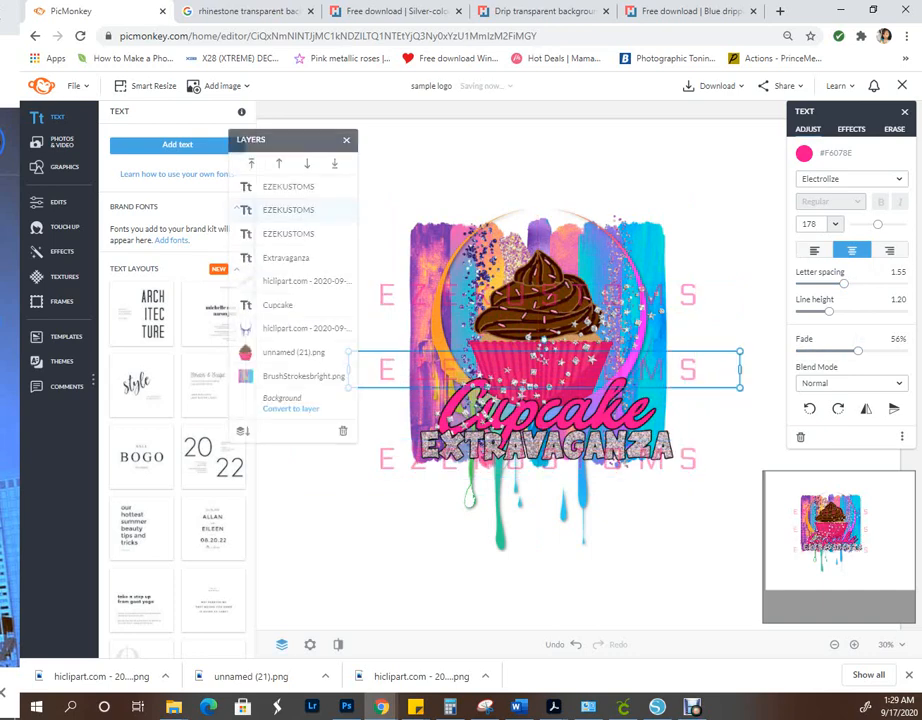
key(ctrl+v)
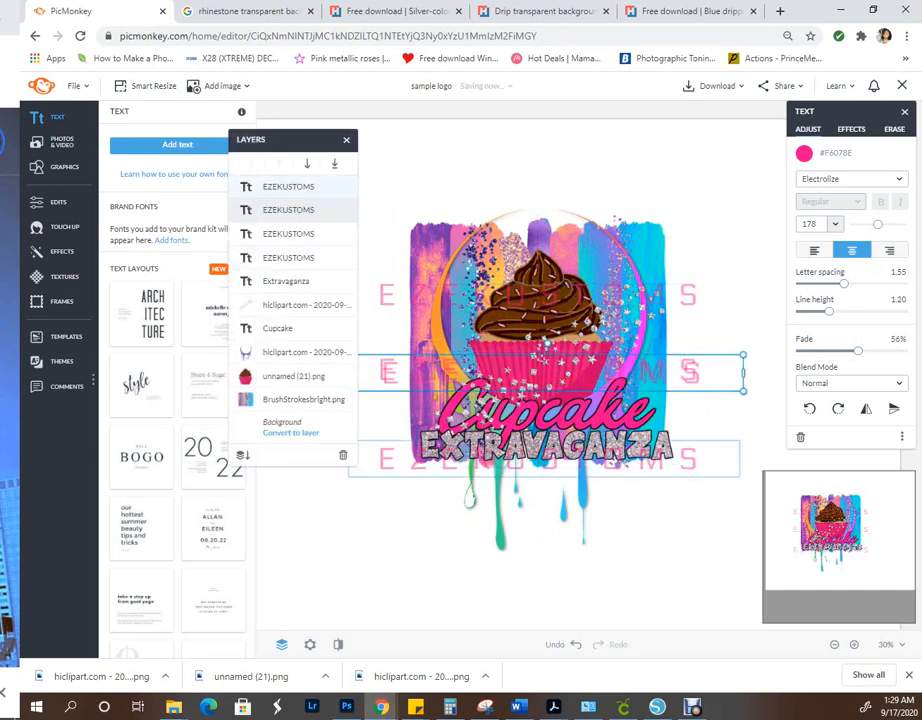
drag(542, 374, 530, 227)
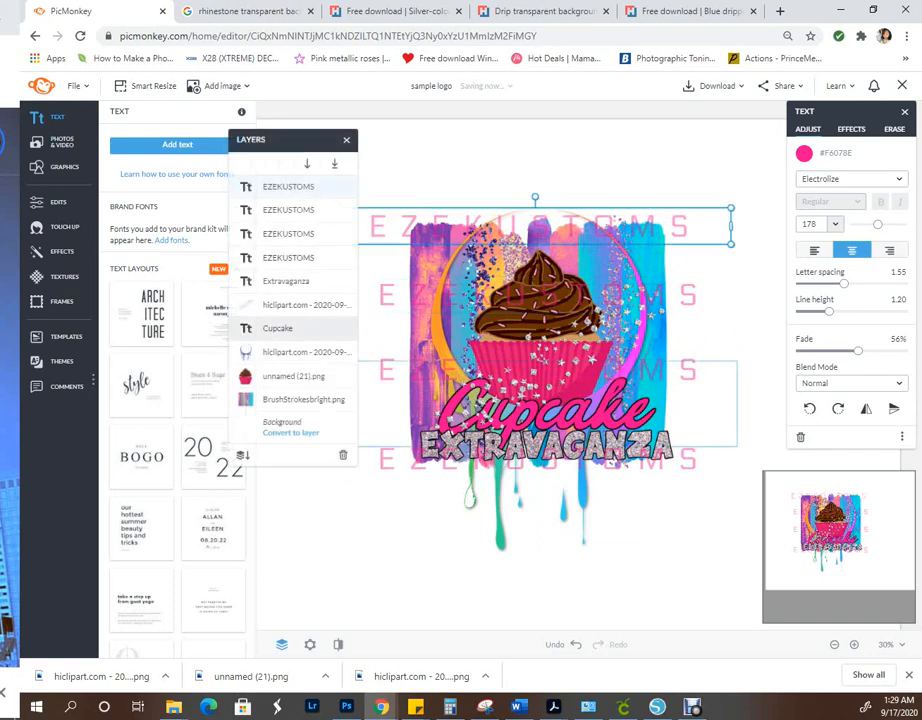
click(745, 430)
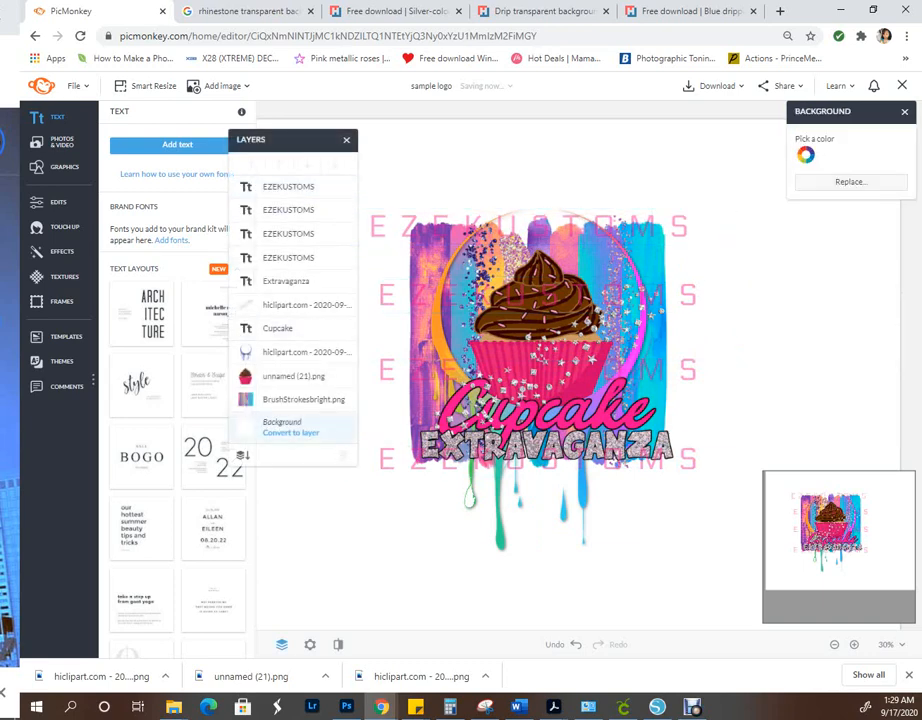